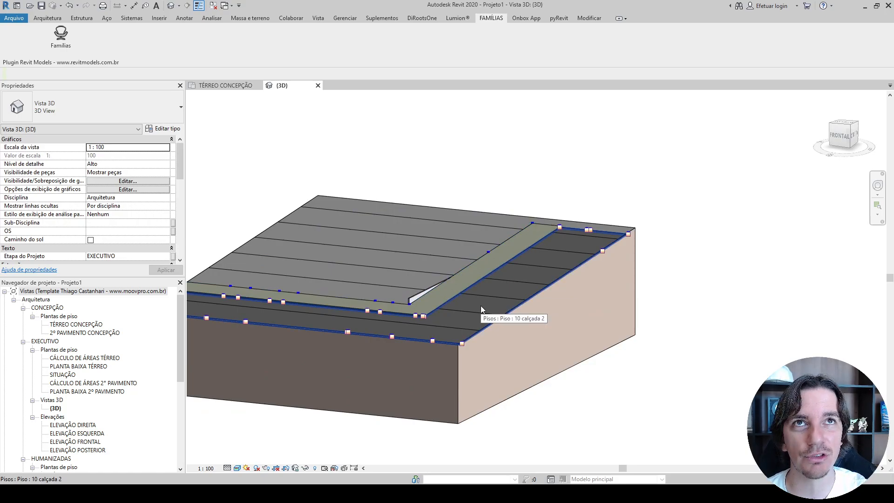
Examine the reference photo of the fence on a stepped wall along a sloping sidewalk
{"action": "middle_click_drag", "start_coordinate": [481, 306], "coordinate": [505, 280], "text": "shift"}
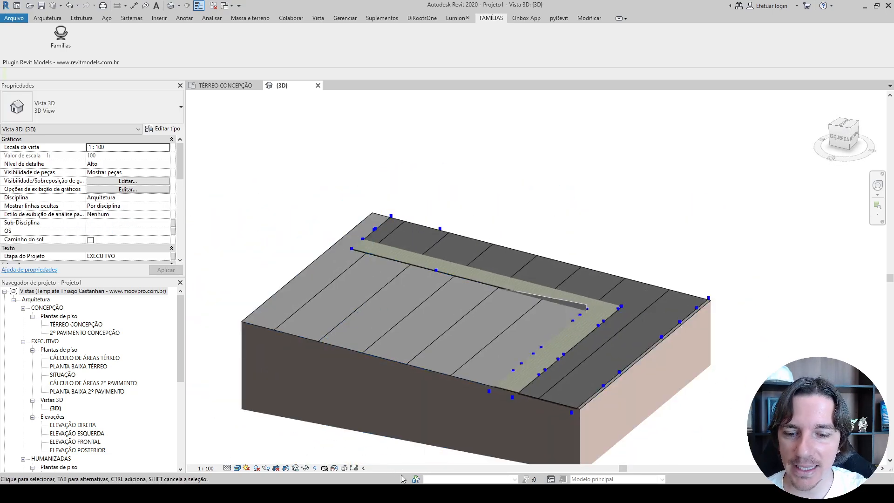
{"action": "scroll", "coordinate": [567, 353], "scroll_direction": "up", "scroll_amount": 3}
{"action": "left_click", "coordinate": [422, 494]}
{"action": "scroll", "coordinate": [484, 281], "scroll_direction": "up", "scroll_amount": 2}
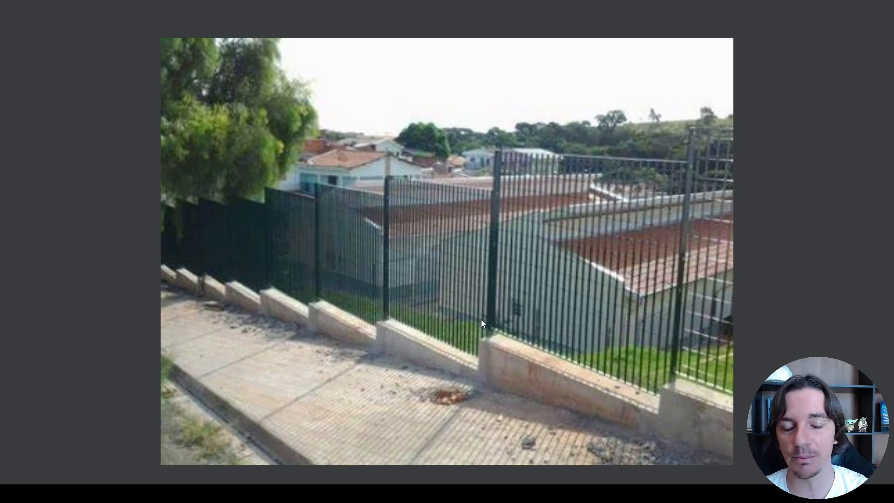
{"action": "key", "text": "alt+Tab"}
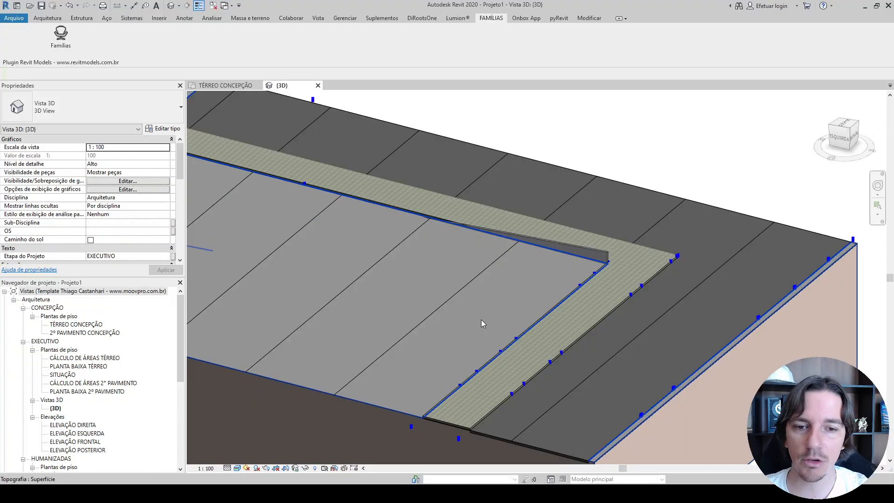
Open the profile of the 15cm wall along the inner edge of the sidewalk for editing, facing the ESQUERDA view
{"action": "middle_click_drag", "start_coordinate": [482, 322], "coordinate": [428, 315], "text": "shift"}
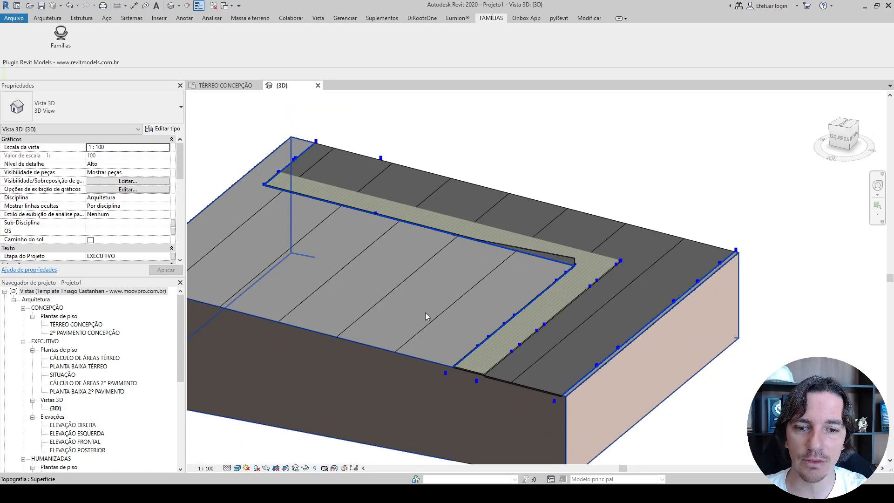
{"action": "left_click", "coordinate": [561, 257]}
{"action": "middle_click_drag", "start_coordinate": [514, 288], "coordinate": [476, 263], "text": "shift"}
{"action": "scroll", "coordinate": [551, 237], "scroll_direction": "up", "scroll_amount": 2}
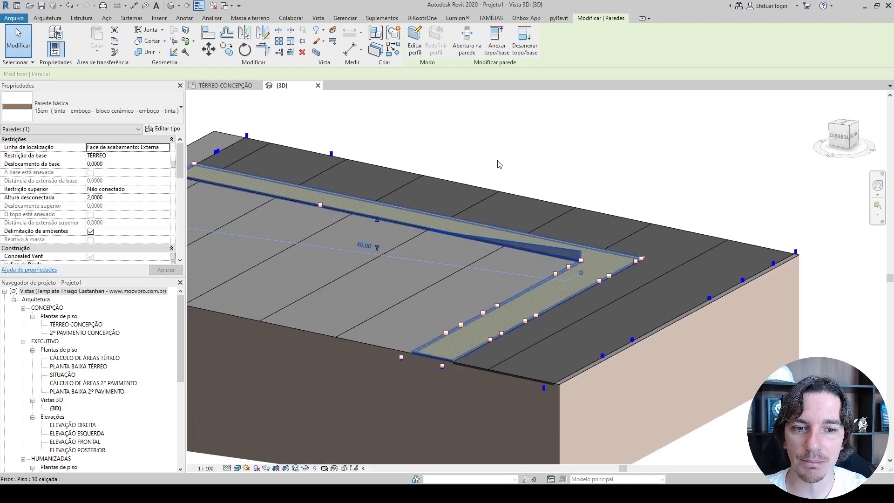
{"action": "left_click", "coordinate": [414, 46]}
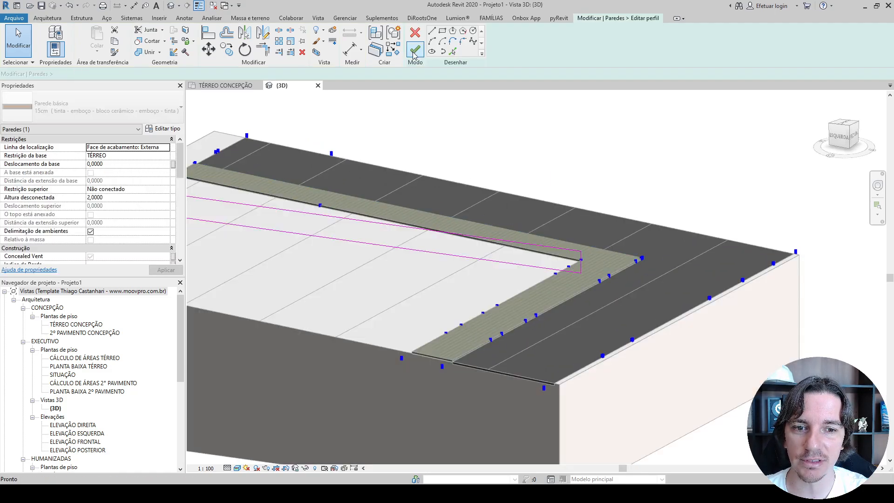
{"action": "left_click", "coordinate": [844, 139]}
Add a profile line along the sidewalk's sloping top edge by picking that edge
{"action": "scroll", "coordinate": [605, 254], "scroll_direction": "up", "scroll_amount": 4}
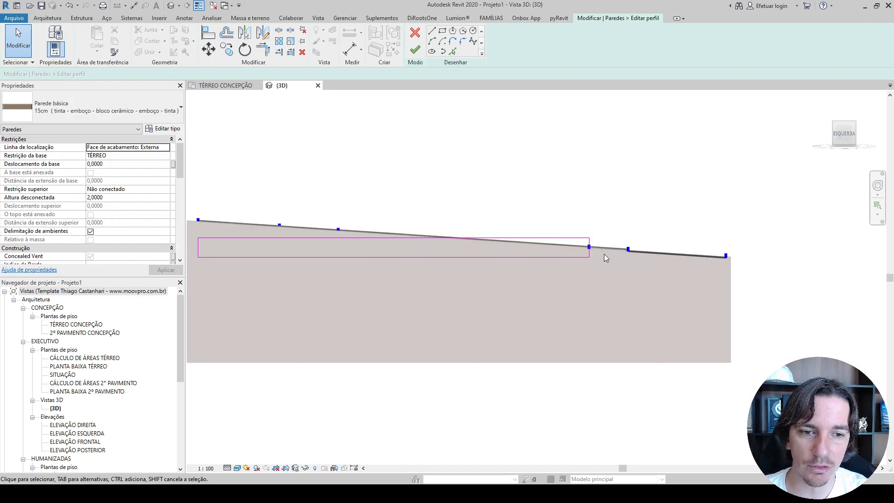
{"action": "scroll", "coordinate": [571, 241], "scroll_direction": "up", "scroll_amount": 3}
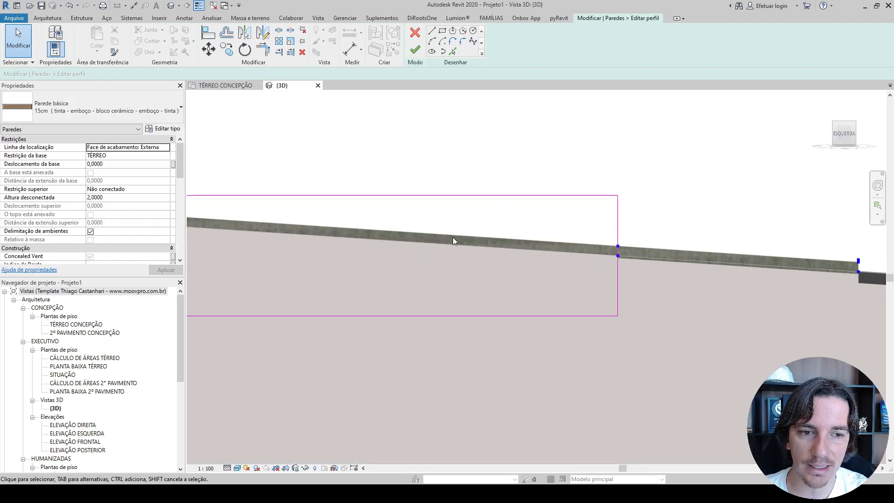
{"action": "scroll", "coordinate": [453, 240], "scroll_direction": "down", "scroll_amount": 2}
{"action": "scroll", "coordinate": [468, 238], "scroll_direction": "up", "scroll_amount": 1}
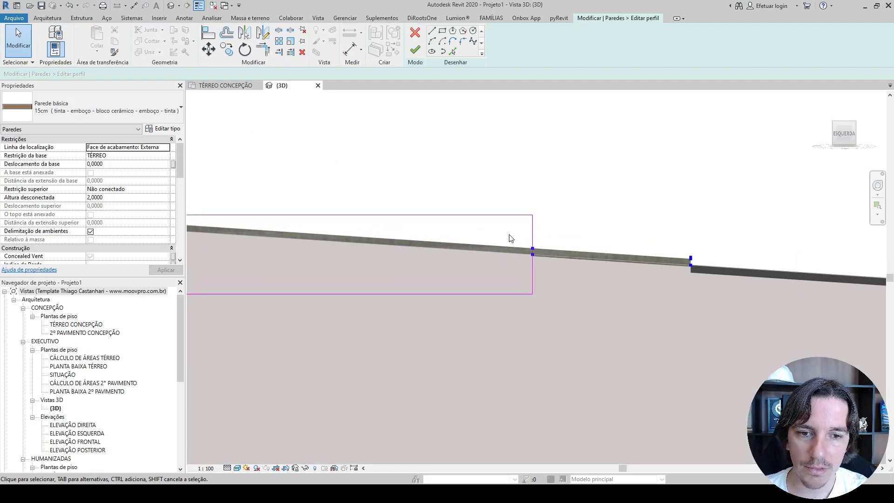
{"action": "scroll", "coordinate": [522, 240], "scroll_direction": "up", "scroll_amount": 5}
{"action": "scroll", "coordinate": [558, 257], "scroll_direction": "down", "scroll_amount": 2}
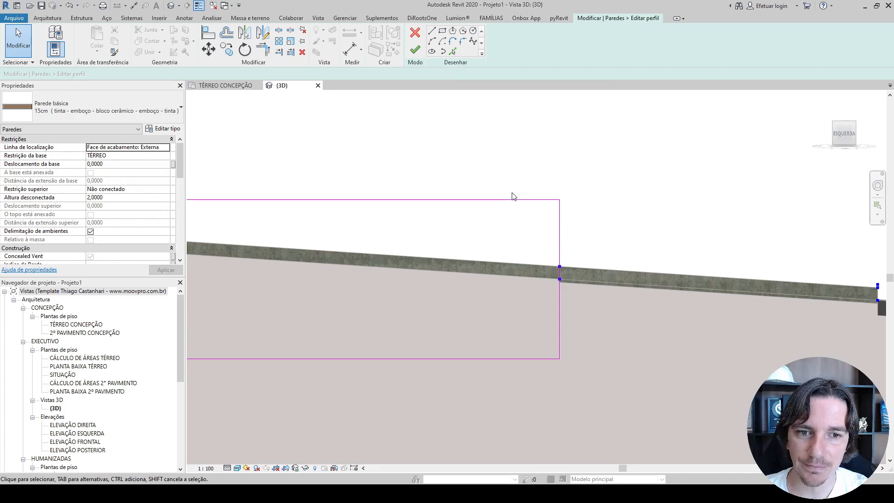
{"action": "left_click", "coordinate": [451, 53]}
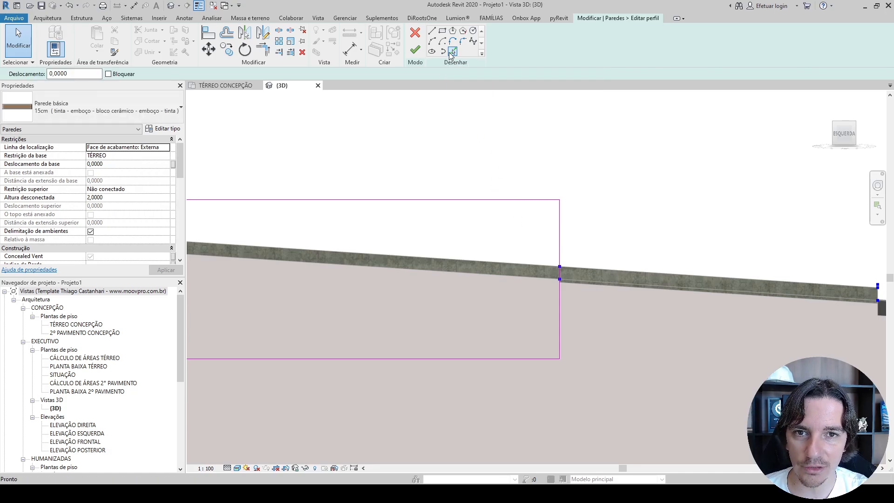
{"action": "left_click", "coordinate": [442, 256]}
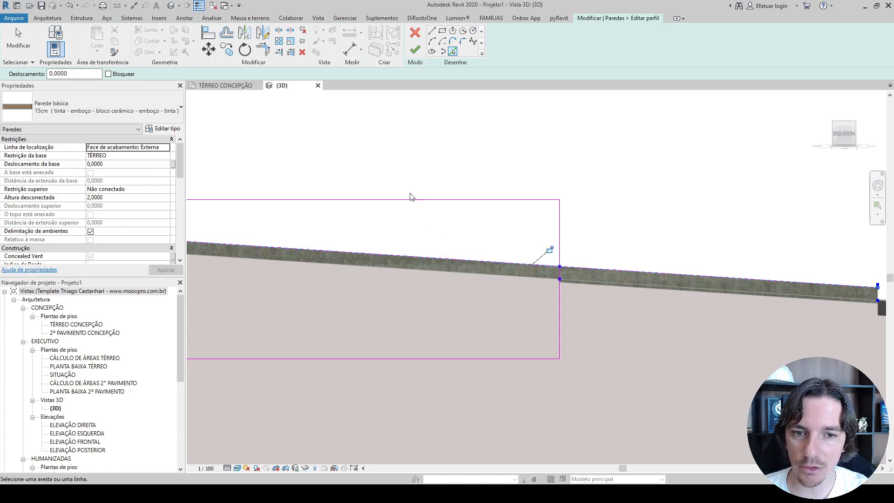
Add a second picked line offset 0.4 m above the sidewalk's sloping top edge
{"action": "left_click_drag", "start_coordinate": [75, 74], "coordinate": [1, 66]}
{"action": "type", "text": "0,4"}
{"action": "key", "text": "Return"}
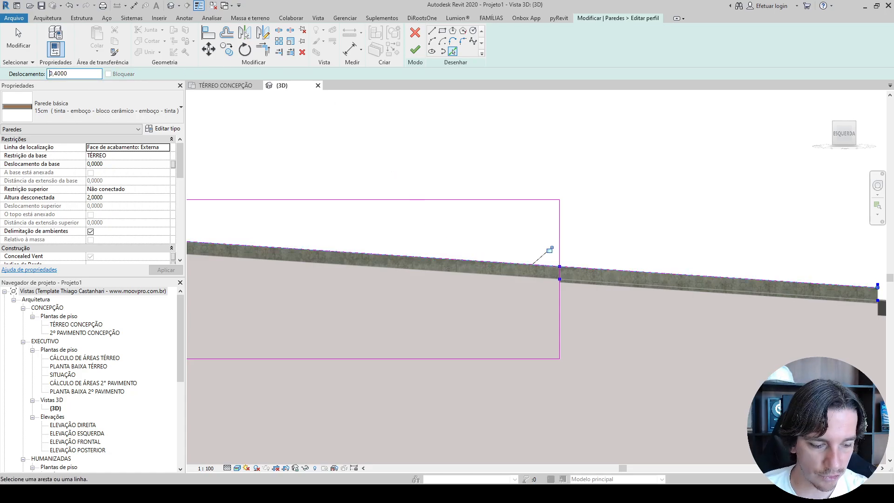
{"action": "left_click", "coordinate": [501, 261]}
{"action": "scroll", "coordinate": [531, 244], "scroll_direction": "up", "scroll_amount": 2}
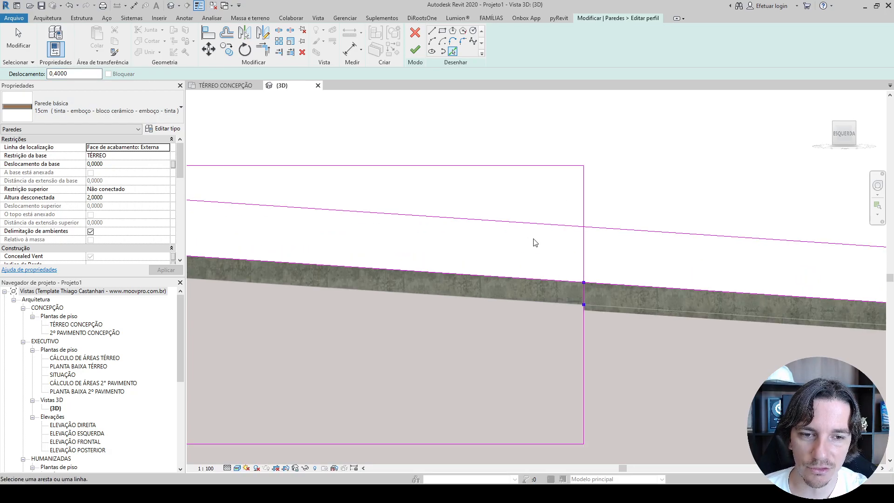
Trim the profile's vertical end line at the 0.4 m offset line and remove that offset line
{"action": "key", "text": "Escape"}
{"action": "scroll", "coordinate": [606, 229], "scroll_direction": "up", "scroll_amount": 2}
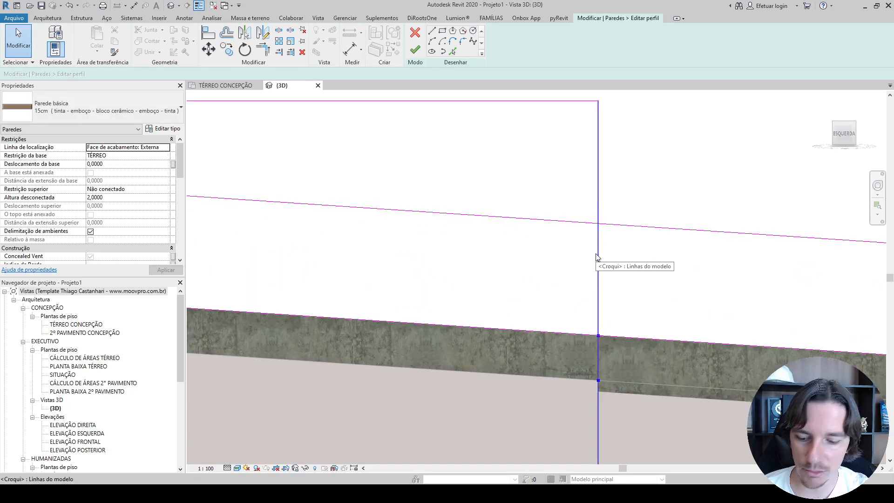
{"action": "key", "text": "t"}
{"action": "key", "text": "r"}
{"action": "left_click", "coordinate": [598, 231]}
{"action": "left_click", "coordinate": [588, 226]}
{"action": "key", "text": "Escape"}
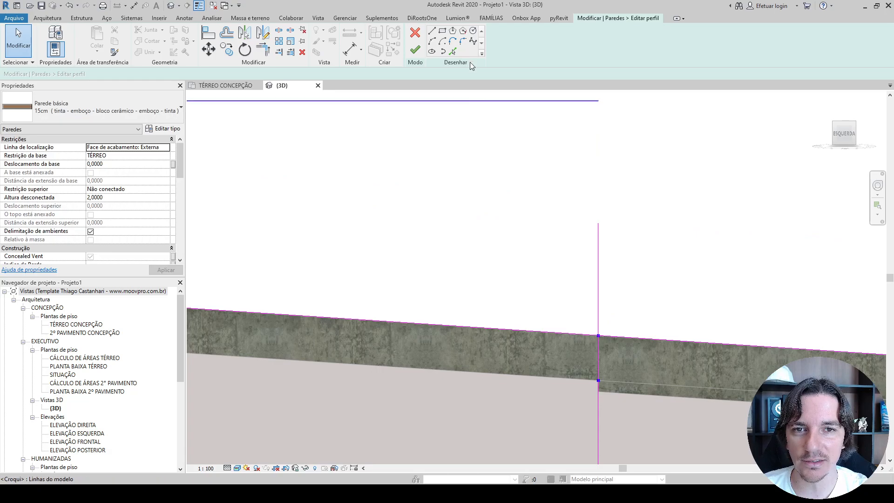
Draw a 3 m horizontal line from the top of the trimmed vertical line toward the higher end of the slope
{"action": "left_click", "coordinate": [432, 30]}
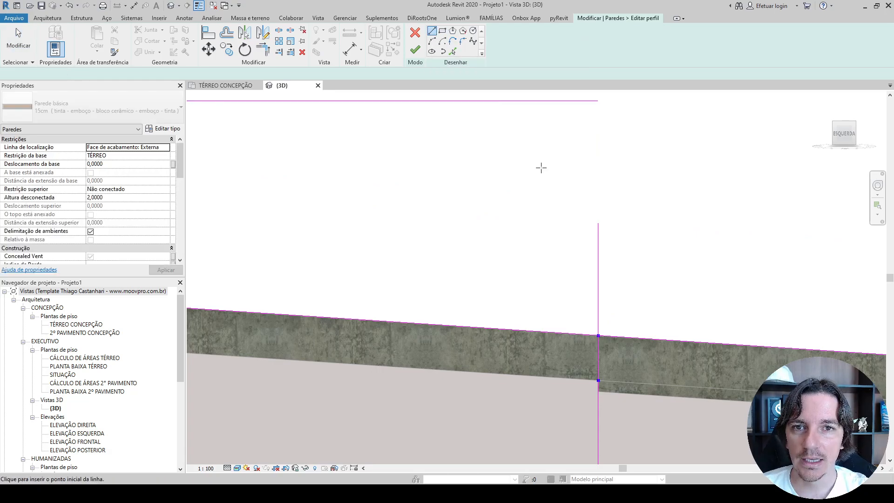
{"action": "left_click", "coordinate": [598, 224]}
{"action": "type", "text": "3"}
{"action": "scroll", "coordinate": [516, 229], "scroll_direction": "down", "scroll_amount": 5}
{"action": "left_click", "coordinate": [433, 235]}
{"action": "key", "text": "Escape"}
{"action": "key", "text": "Escape"}
Delete the original top line, the vertical end line and the bottom line of the wall profile
{"action": "left_click", "coordinate": [514, 193]}
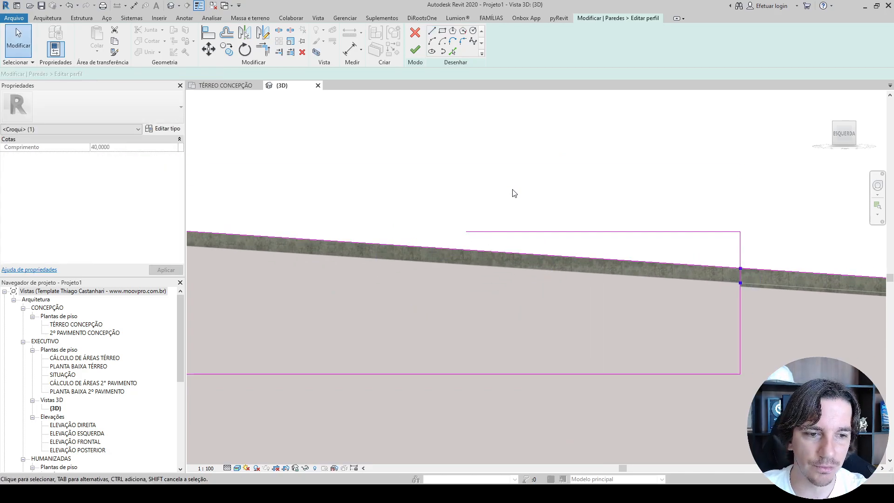
{"action": "left_click", "coordinate": [740, 322]}
{"action": "key", "text": "Delete"}
{"action": "left_click", "coordinate": [697, 374]}
{"action": "key", "text": "Delete"}
{"action": "scroll", "coordinate": [677, 377], "scroll_direction": "down", "scroll_amount": 3}
{"action": "scroll", "coordinate": [483, 312], "scroll_direction": "down", "scroll_amount": 2}
{"action": "scroll", "coordinate": [807, 317], "scroll_direction": "up", "scroll_amount": 7}
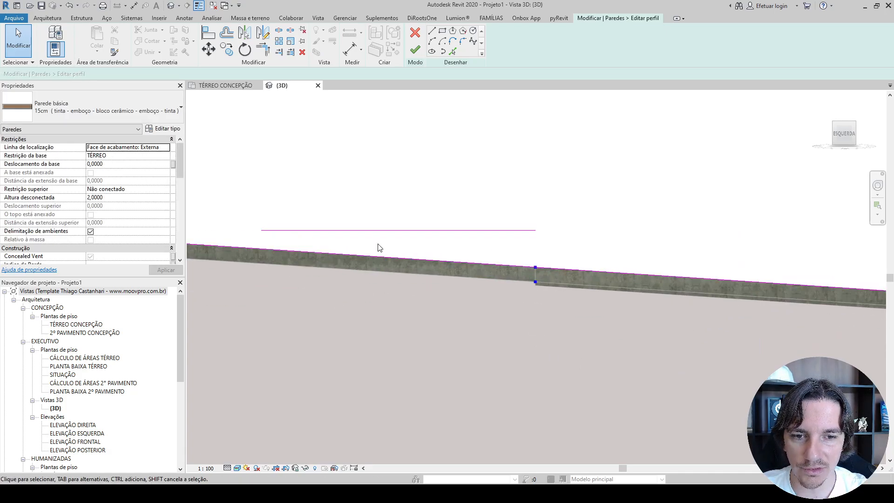
Draw a vertical line from the lower end of the 3 m step line down to the sidewalk's top edge
{"action": "middle_click_drag", "start_coordinate": [378, 247], "coordinate": [465, 234]}
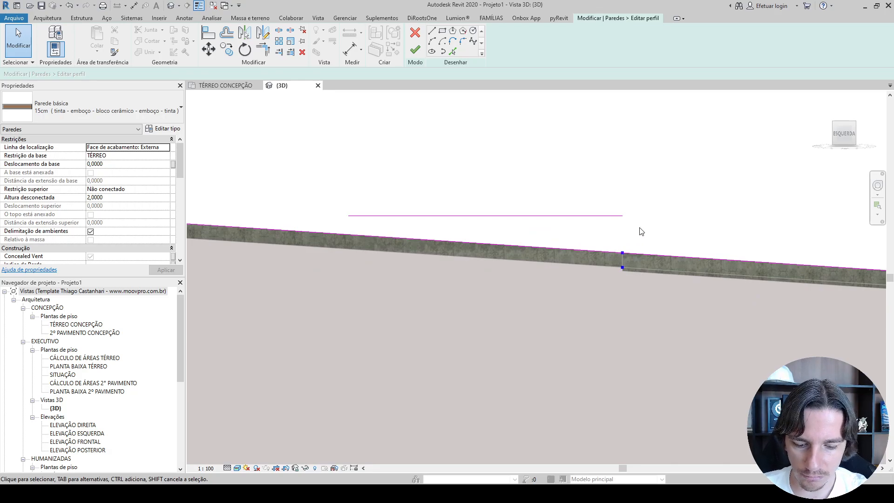
{"action": "left_click", "coordinate": [432, 31]}
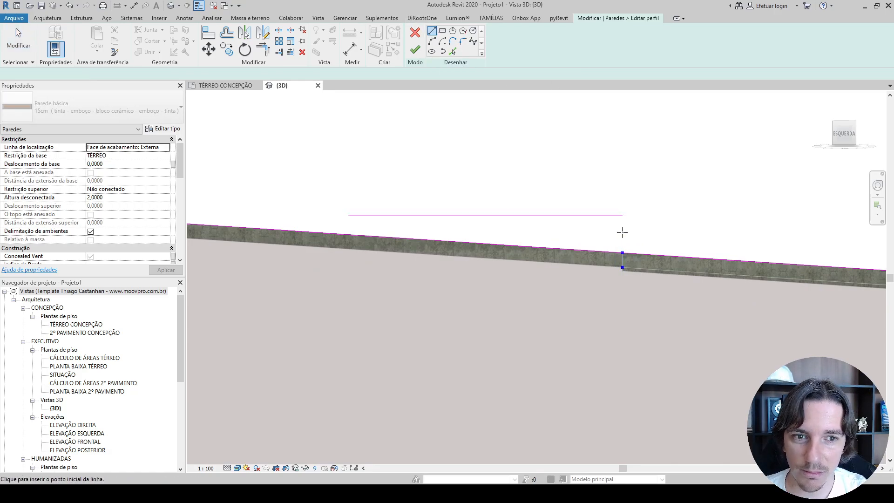
{"action": "left_click", "coordinate": [622, 215]}
{"action": "left_click", "coordinate": [622, 253]}
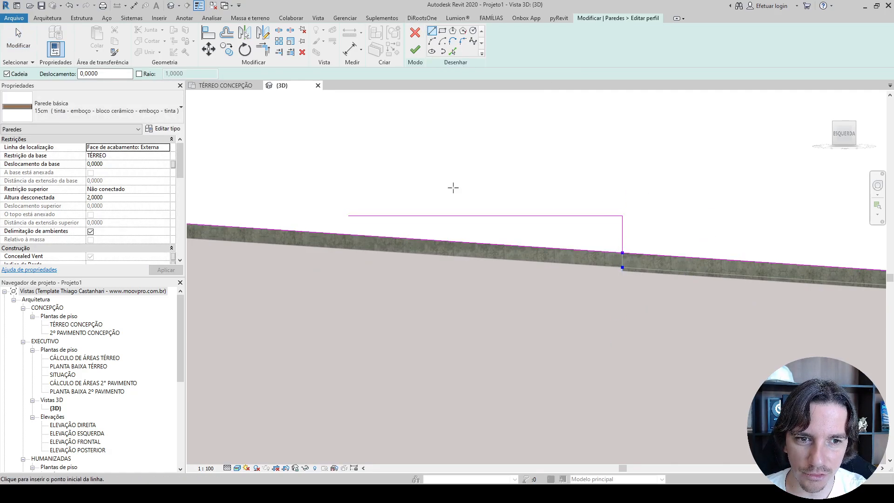
Try a 40 cm vertical riser upward from the uphill end of the 3 m step line
{"action": "middle_click_drag", "start_coordinate": [366, 177], "coordinate": [515, 159]}
{"action": "left_click", "coordinate": [497, 199]}
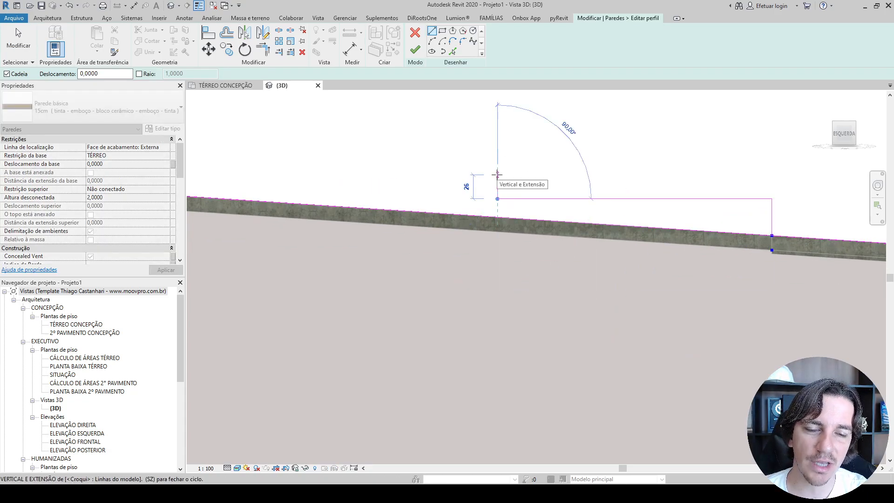
{"action": "type", "text": "40"}
{"action": "key", "text": "Return"}
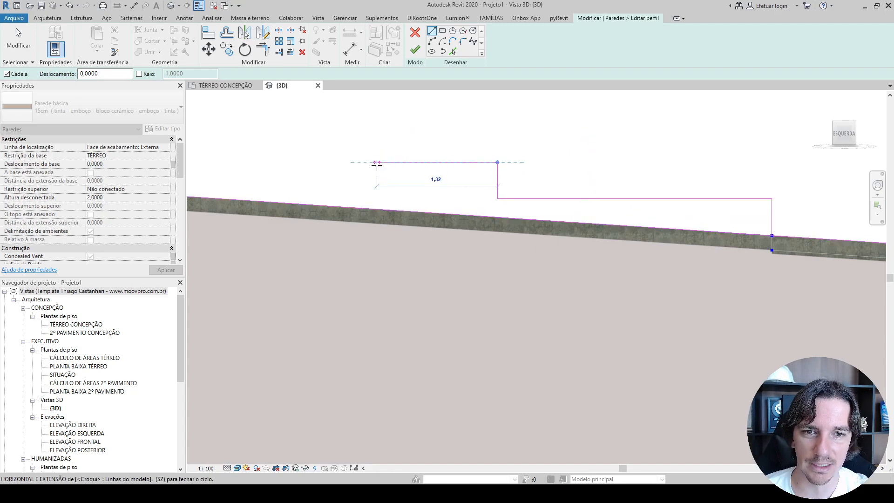
{"action": "key", "text": "Escape"}
{"action": "key", "text": "Escape"}
{"action": "scroll", "coordinate": [500, 210], "scroll_direction": "up", "scroll_amount": 2}
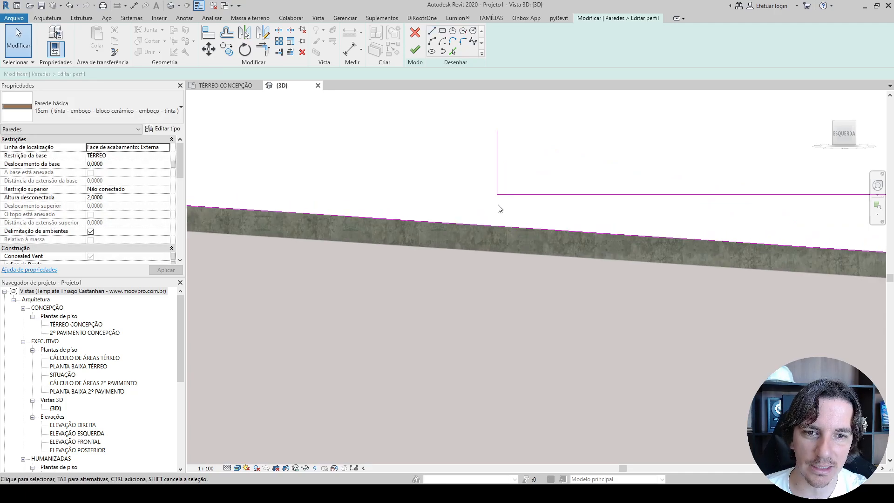
Measure the distance between the uphill end of the 3 m step line and the sidewalk's top edge
{"action": "key", "text": "d"}
{"action": "key", "text": "i"}
{"action": "left_click", "coordinate": [497, 195]}
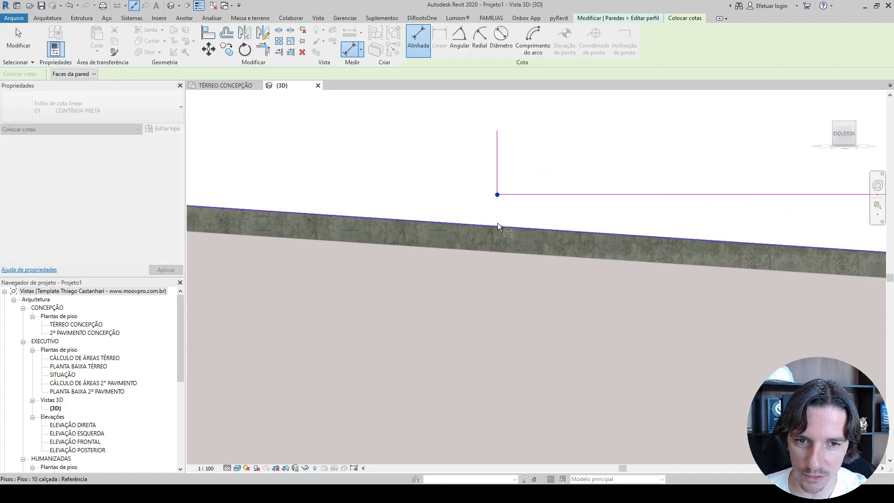
{"action": "left_click", "coordinate": [499, 231]}
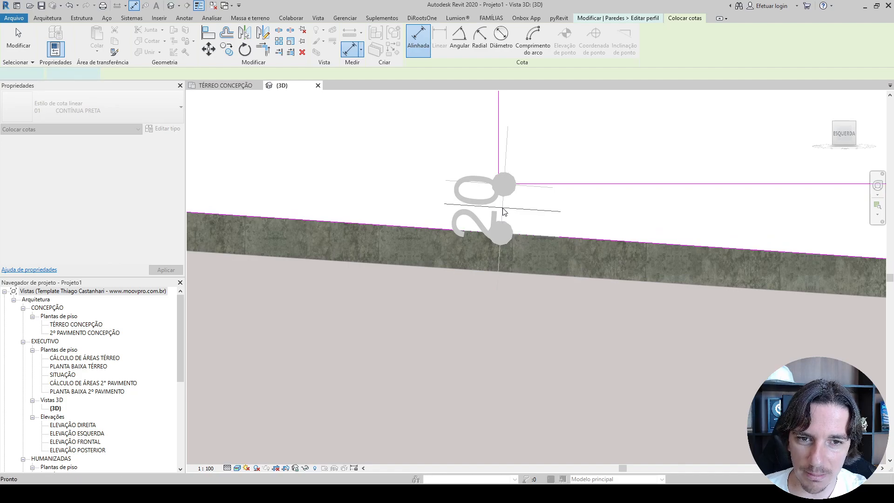
{"action": "key", "text": "Escape"}
{"action": "key", "text": "Escape"}
Replace the 40 cm riser with a 0.2 m vertical line at the uphill end of the first step
{"action": "left_click", "coordinate": [497, 177]}
{"action": "key", "text": "Delete"}
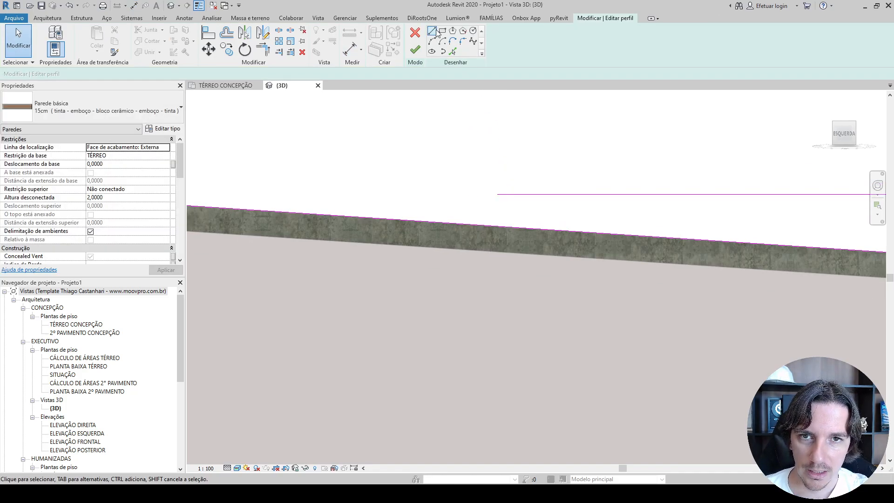
{"action": "left_click", "coordinate": [432, 31]}
{"action": "left_click", "coordinate": [496, 194]}
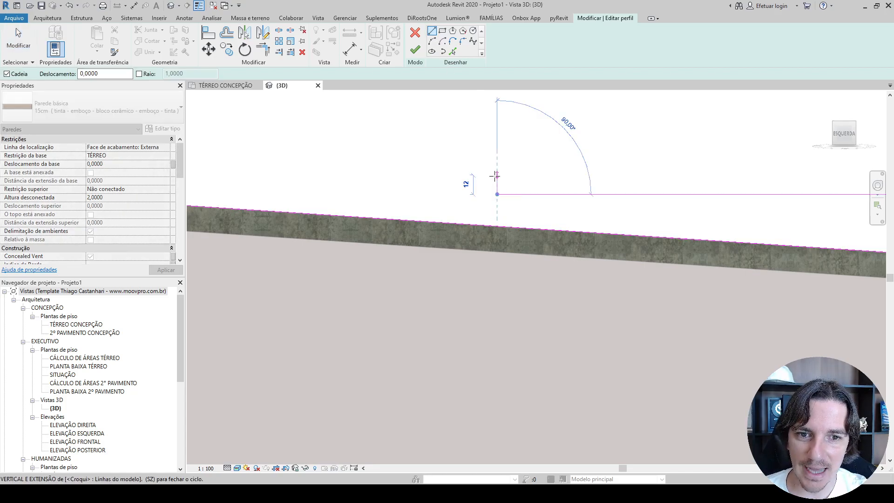
{"action": "type", "text": ",2"}
{"action": "key", "text": "Return"}
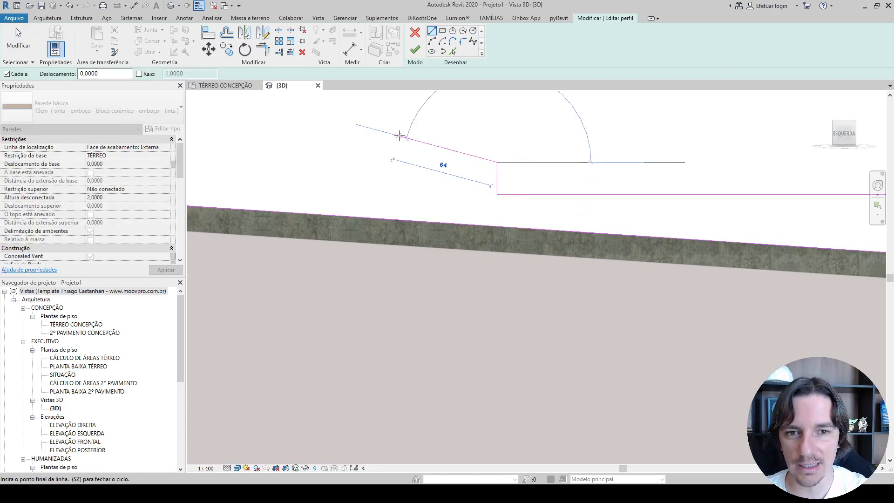
Continue the stepped profile uphill with a 3 m horizontal line from the top of the 0.2 m riser
{"action": "type", "text": "2,30"}
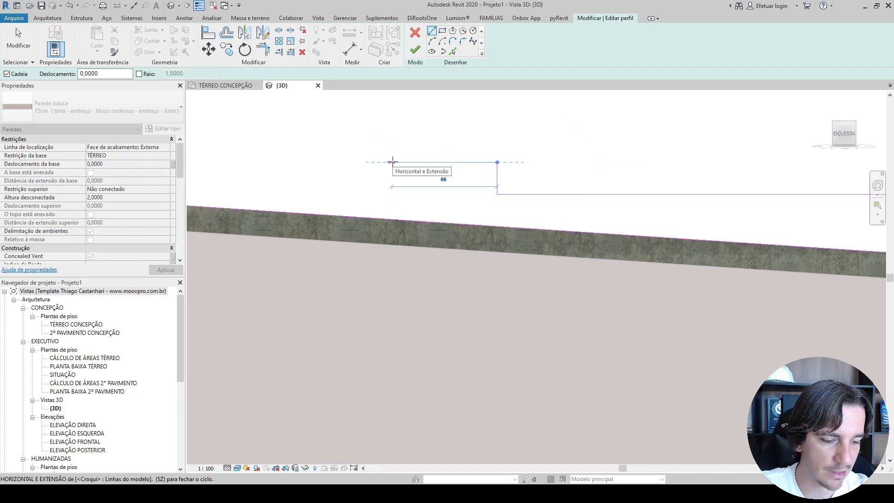
{"action": "key", "text": "Return"}
{"action": "scroll", "coordinate": [393, 162], "scroll_direction": "down", "scroll_amount": 3}
{"action": "middle_click_drag", "start_coordinate": [392, 162], "coordinate": [595, 171]}
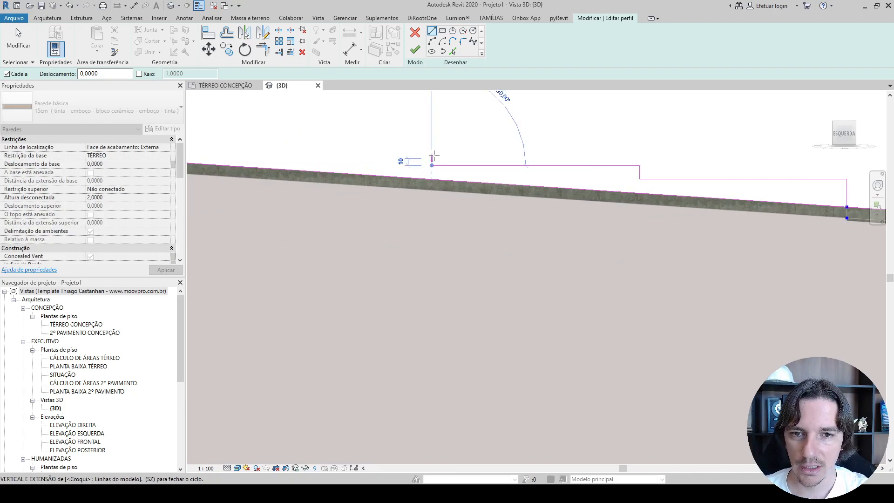
Add the third step to the profile with a 0.20 m riser and a 3 m horizontal line
{"action": "type", "text": ",20"}
{"action": "key", "text": "Return"}
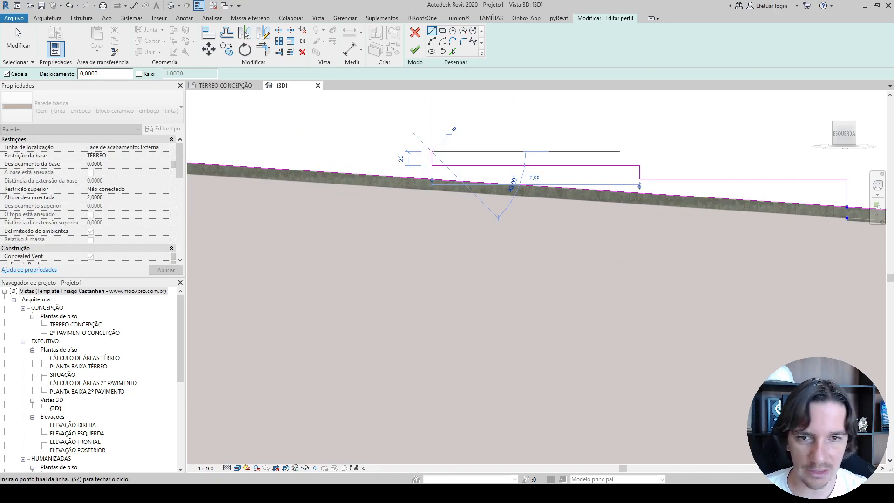
{"action": "type", "text": "3"}
{"action": "key", "text": "Return"}
{"action": "key", "text": "Escape"}
{"action": "key", "text": "Escape"}
{"action": "scroll", "coordinate": [361, 152], "scroll_direction": "down", "scroll_amount": 1}
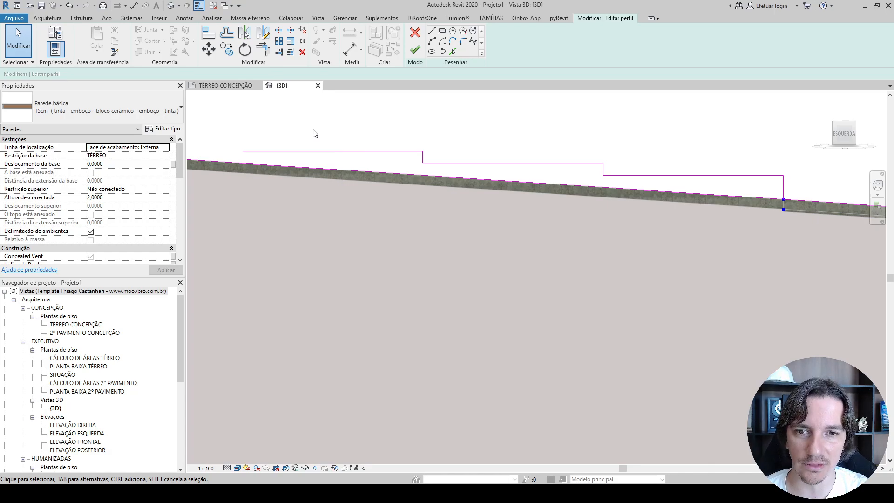
Extend the stepped profile uphill with a fourth step made of a riser and a 3 m horizontal line
{"action": "middle_click_drag", "start_coordinate": [313, 134], "coordinate": [370, 140]}
{"action": "left_click", "coordinate": [436, 31]}
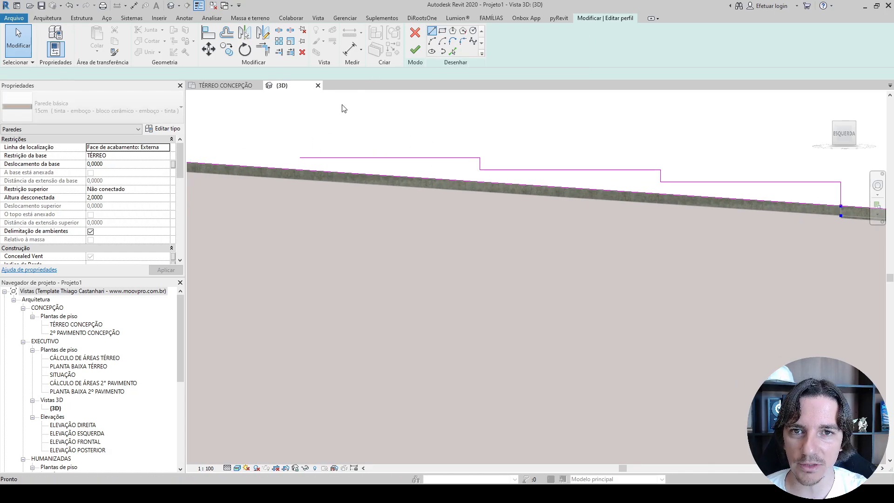
{"action": "left_click", "coordinate": [300, 158]}
{"action": "middle_click_drag", "start_coordinate": [308, 158], "coordinate": [517, 165]}
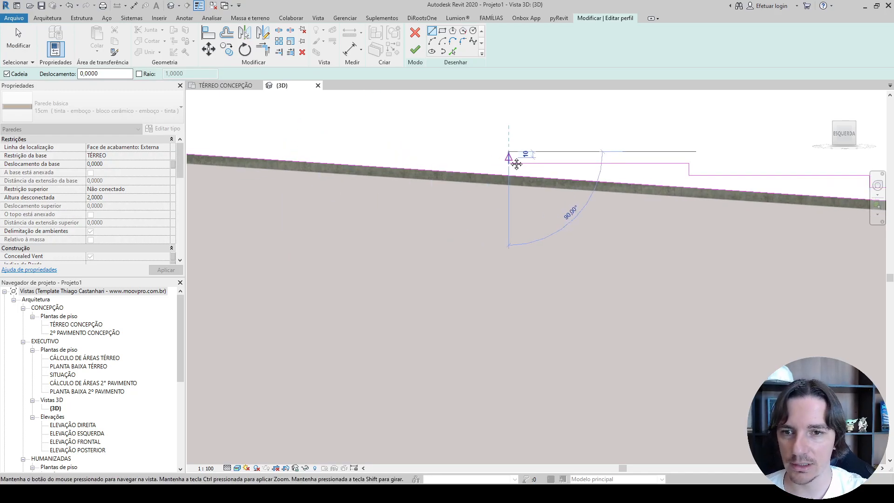
{"action": "type", "text": "3"}
{"action": "key", "text": "Return"}
{"action": "key", "text": "Escape"}
{"action": "key", "text": "Escape"}
Copy the last riser and its 3 m horizontal line to the uphill end of the profile
{"action": "mouse_move", "coordinate": [311, 124]}
{"action": "left_mouse_down"}
{"action": "mouse_move", "coordinate": [625, 207]}
{"action": "mouse_move", "coordinate": [538, 209]}
{"action": "mouse_move", "coordinate": [547, 223]}
{"action": "left_mouse_up"}
{"action": "key", "text": "c"}
{"action": "key", "text": "o"}
{"action": "scroll", "coordinate": [502, 155], "scroll_direction": "up", "scroll_amount": 2}
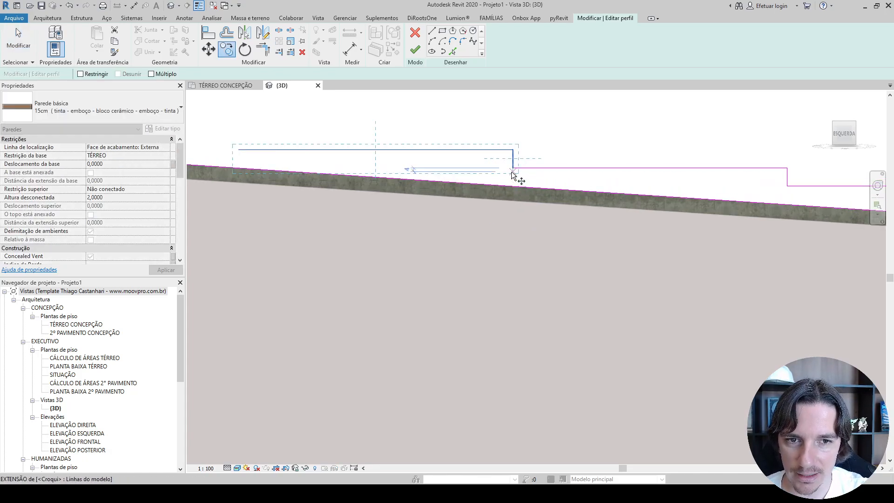
{"action": "left_click", "coordinate": [513, 169]}
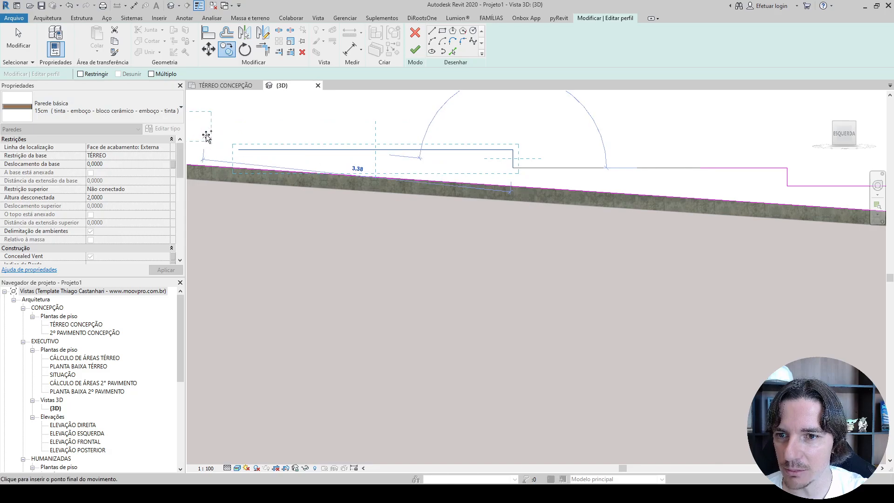
{"action": "left_click", "coordinate": [238, 149]}
{"action": "scroll", "coordinate": [320, 148], "scroll_direction": "down", "scroll_amount": 5}
{"action": "middle_click_drag", "start_coordinate": [326, 152], "coordinate": [509, 164]}
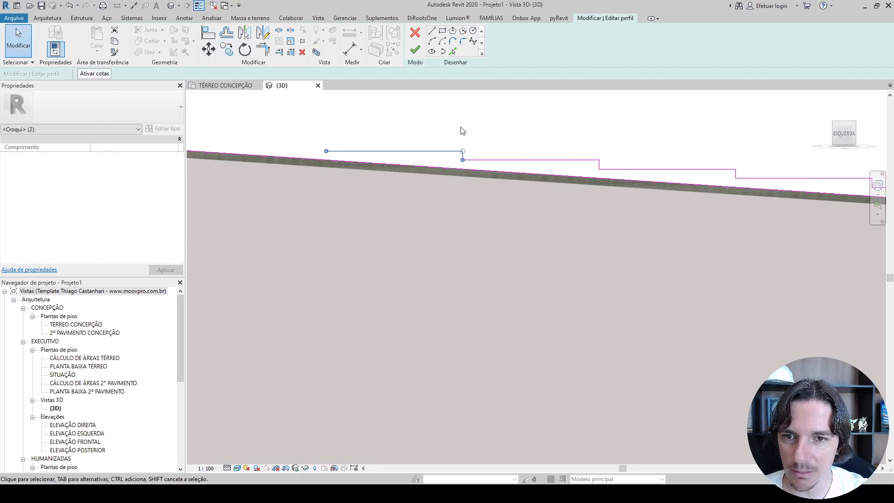
With multiple copies enabled, copy the newest riser and horizontal line end to end up the slope
{"action": "left_click", "coordinate": [227, 49]}
{"action": "left_click", "coordinate": [154, 74]}
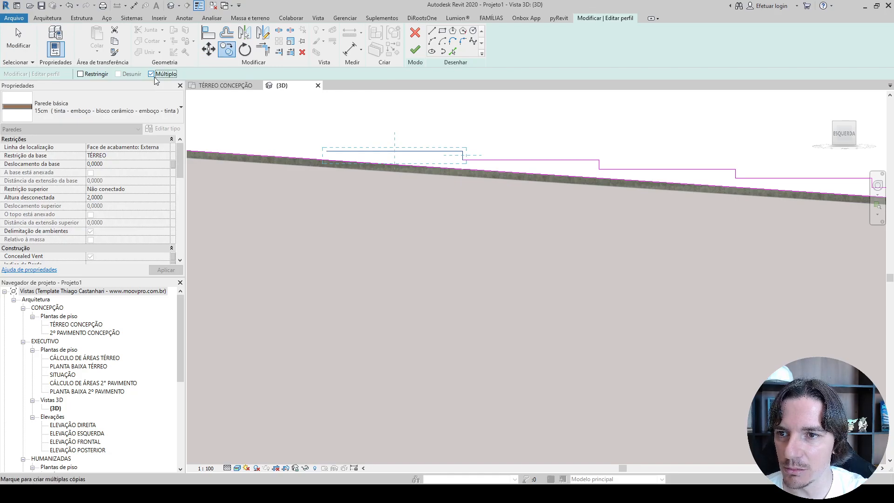
{"action": "scroll", "coordinate": [461, 154], "scroll_direction": "up", "scroll_amount": 2}
{"action": "left_click", "coordinate": [457, 152]}
{"action": "left_click", "coordinate": [252, 141]}
{"action": "middle_click_drag", "start_coordinate": [292, 165], "coordinate": [634, 205]}
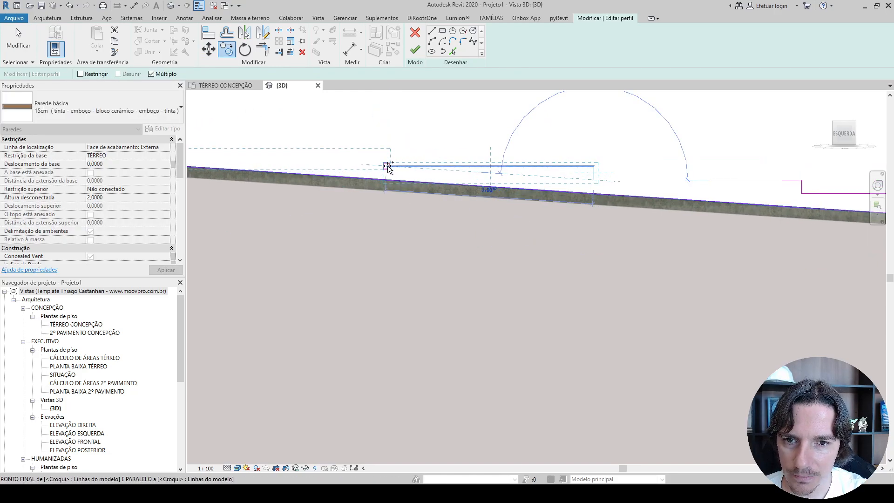
{"action": "middle_click_drag", "start_coordinate": [379, 160], "coordinate": [523, 180]}
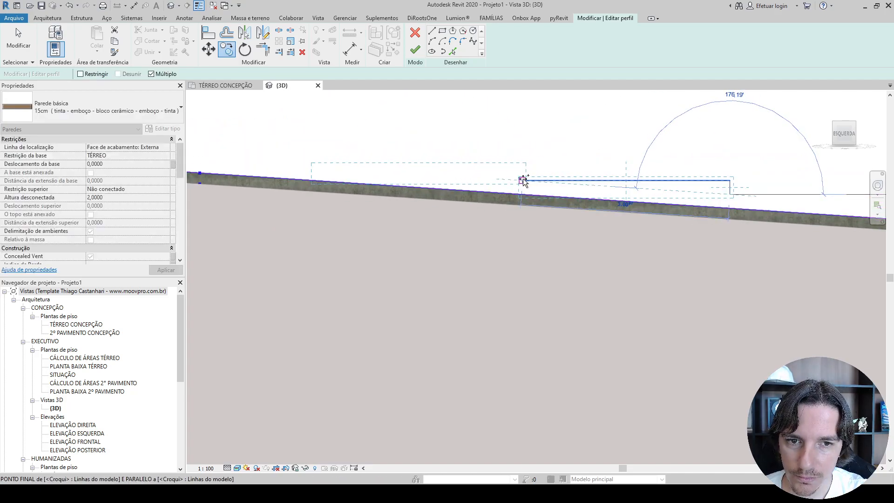
{"action": "left_click", "coordinate": [524, 180]}
{"action": "left_click", "coordinate": [315, 166]}
{"action": "middle_click_drag", "start_coordinate": [322, 137], "coordinate": [539, 176]}
{"action": "left_click", "coordinate": [541, 179]}
Keep adding copies of the step until the profile extends past the sidewalk's uphill end
{"action": "scroll", "coordinate": [344, 160], "scroll_direction": "down", "scroll_amount": 5}
{"action": "middle_click_drag", "start_coordinate": [345, 161], "coordinate": [689, 204]}
{"action": "scroll", "coordinate": [598, 190], "scroll_direction": "up", "scroll_amount": 4}
{"action": "left_click", "coordinate": [565, 204]}
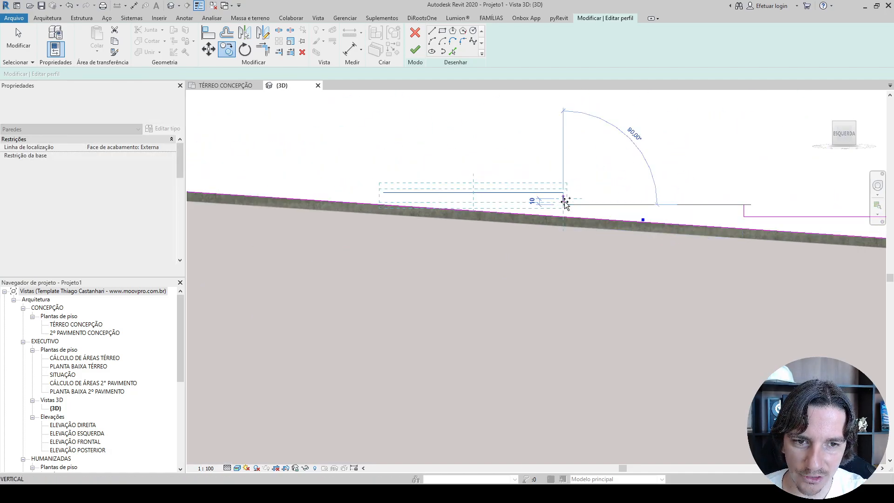
{"action": "left_click", "coordinate": [382, 193]}
{"action": "scroll", "coordinate": [383, 192], "scroll_direction": "down", "scroll_amount": 4}
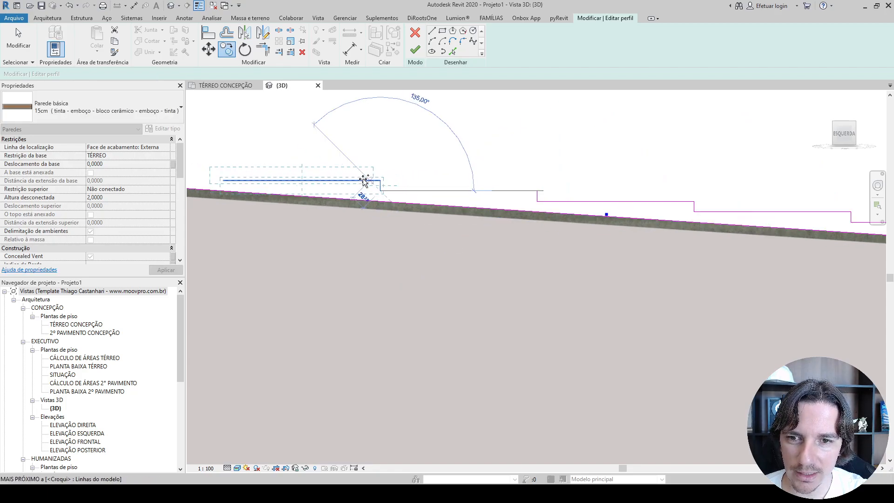
{"action": "middle_click_drag", "start_coordinate": [365, 181], "coordinate": [568, 161]}
{"action": "scroll", "coordinate": [510, 154], "scroll_direction": "up", "scroll_amount": 4}
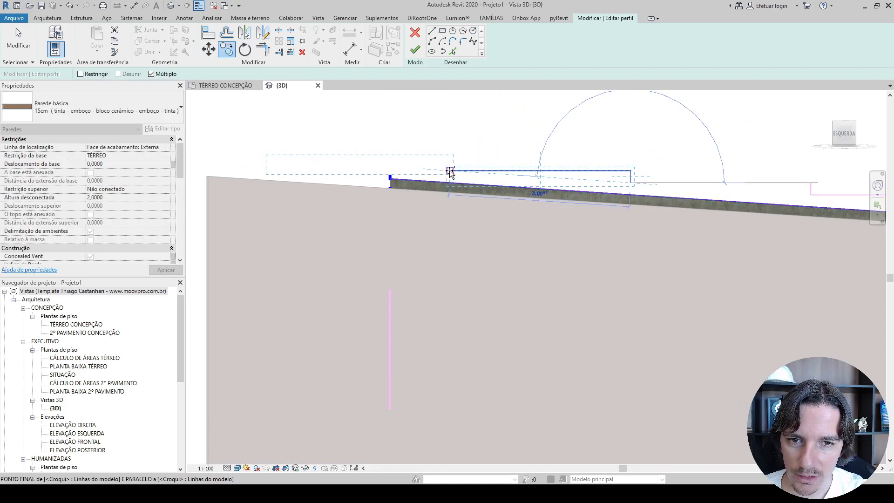
{"action": "left_click", "coordinate": [449, 171]}
{"action": "key", "text": "Escape"}
{"action": "scroll", "coordinate": [368, 174], "scroll_direction": "up", "scroll_amount": 1}
{"action": "scroll", "coordinate": [372, 154], "scroll_direction": "down", "scroll_amount": 2}
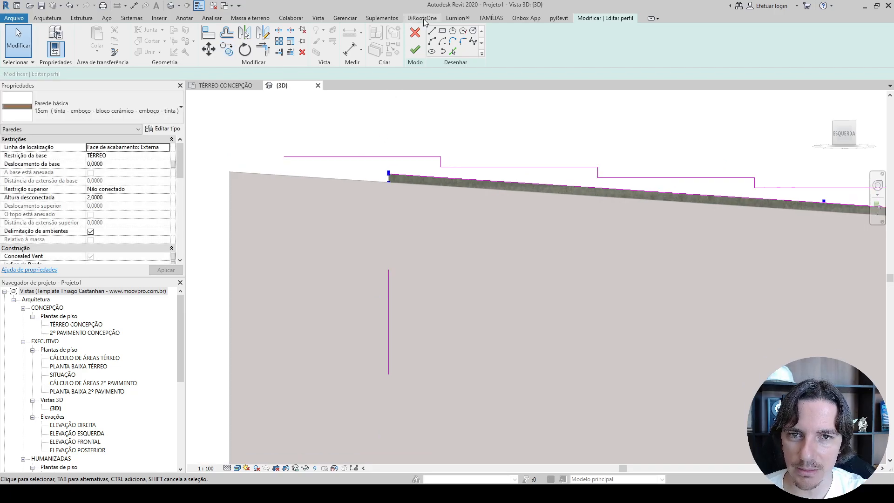
Draw a vertical line from the sidewalk's uphill top corner to the last step and trim the overhanging horizontal line to it
{"action": "left_click", "coordinate": [433, 31]}
{"action": "scroll", "coordinate": [401, 142], "scroll_direction": "up", "scroll_amount": 5}
{"action": "left_click", "coordinate": [378, 206]}
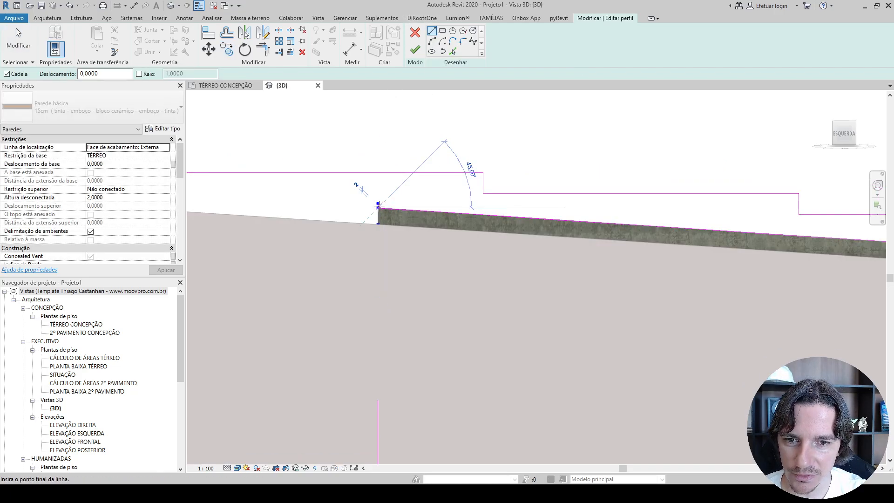
{"action": "key", "text": "t"}
{"action": "left_click", "coordinate": [379, 175]}
{"action": "key", "text": "r"}
{"action": "scroll", "coordinate": [397, 173], "scroll_direction": "down", "scroll_amount": 3}
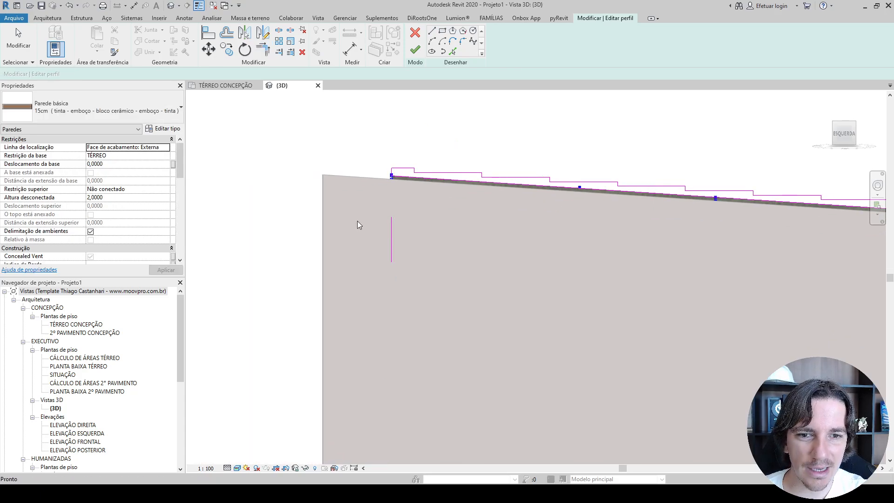
{"action": "key", "text": "Escape"}
Clean up the leftover profile lines at both wall ends and finish editing the wall profile
{"action": "left_click", "coordinate": [391, 223]}
{"action": "left_click", "coordinate": [351, 207]}
{"action": "mouse_move", "coordinate": [351, 207]}
{"action": "middle_mouse_down", "text": "shift"}
{"action": "mouse_move", "coordinate": [373, 189]}
{"action": "mouse_move", "coordinate": [612, 184]}
{"action": "mouse_move", "coordinate": [535, 277]}
{"action": "mouse_move", "coordinate": [719, 261]}
{"action": "middle_mouse_up", "text": "shift"}
{"action": "scroll", "coordinate": [718, 233], "scroll_direction": "up", "scroll_amount": 8}
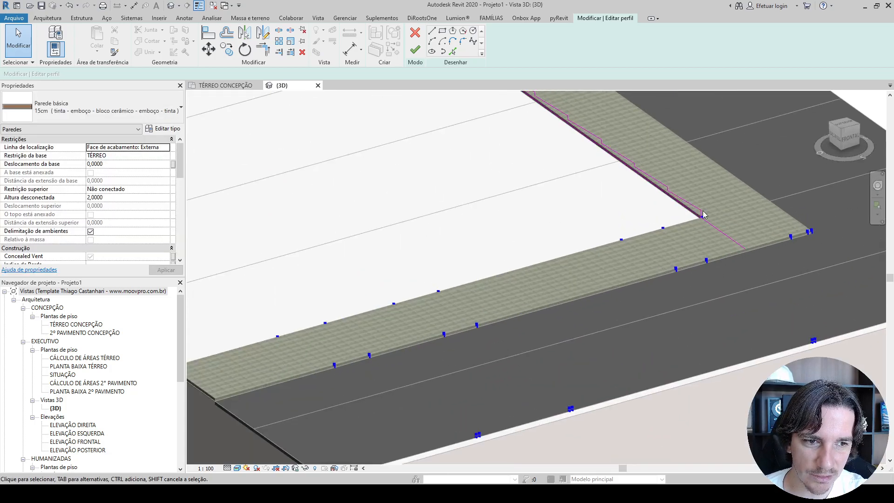
{"action": "key", "text": "r"}
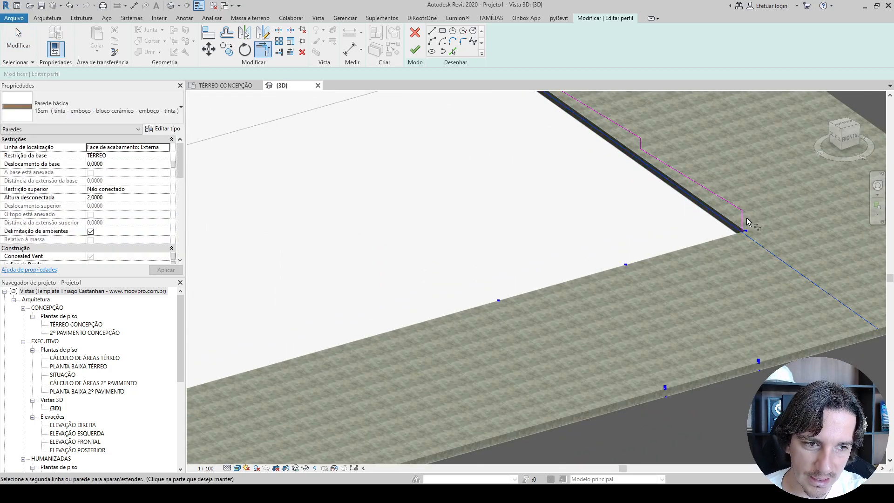
{"action": "left_click", "coordinate": [415, 49]}
{"action": "scroll", "coordinate": [524, 171], "scroll_direction": "down", "scroll_amount": 5}
{"action": "key", "text": "Escape"}
Temporarily isolate the stepped wall in the 3D view
{"action": "middle_click_drag", "start_coordinate": [703, 233], "coordinate": [720, 294], "text": "shift"}
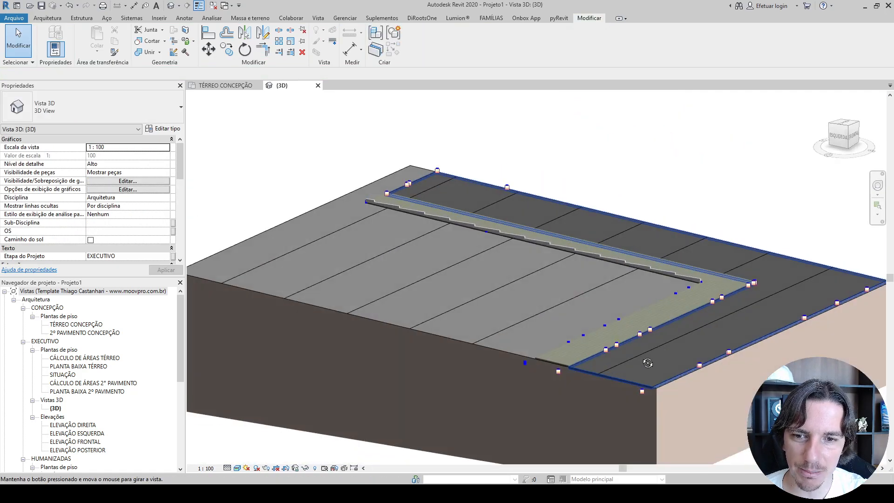
{"action": "scroll", "coordinate": [723, 283], "scroll_direction": "up", "scroll_amount": 5}
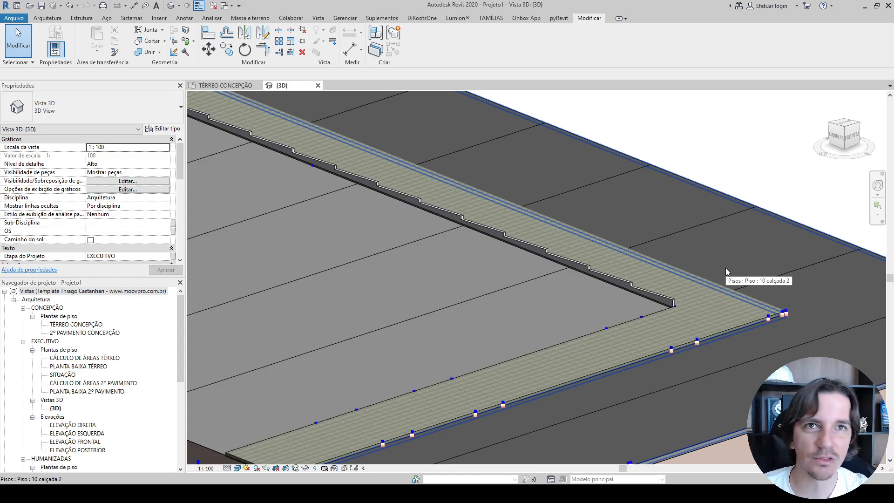
{"action": "middle_click_drag", "start_coordinate": [460, 363], "coordinate": [644, 325]}
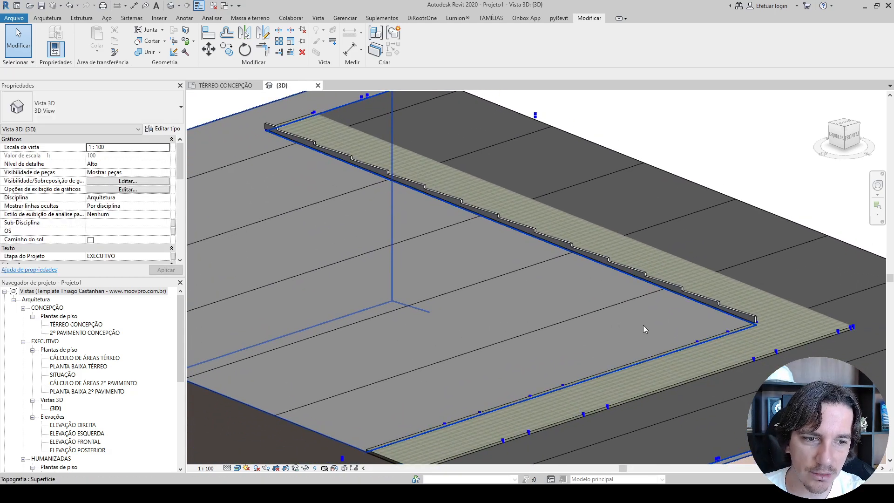
{"action": "scroll", "coordinate": [733, 286], "scroll_direction": "up", "scroll_amount": 5}
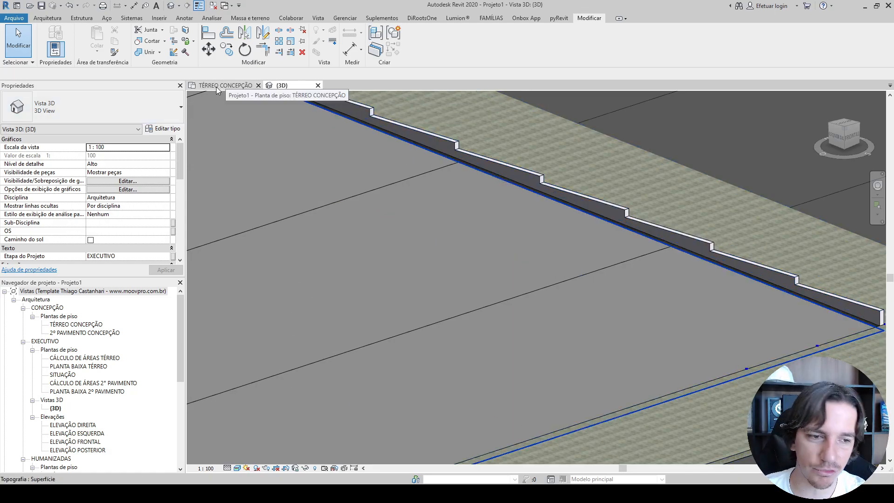
{"action": "left_click", "coordinate": [594, 198]}
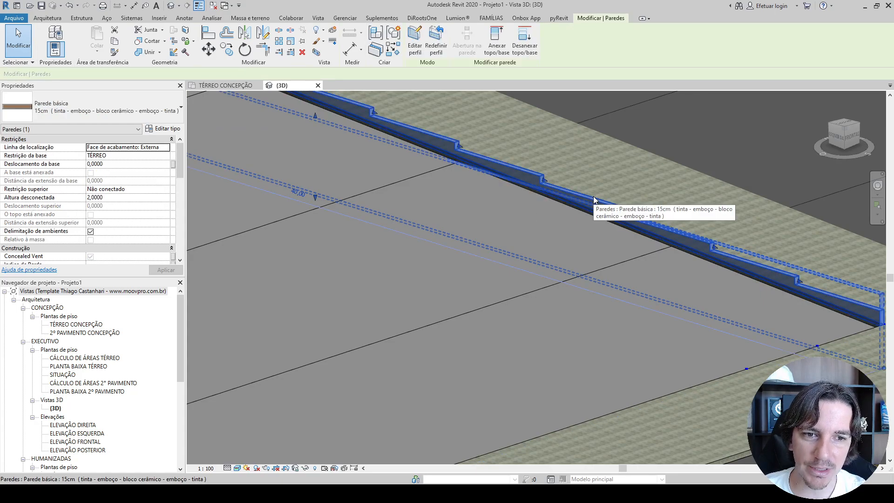
{"action": "key", "text": "h"}
{"action": "key", "text": "i"}
{"action": "key", "text": "Escape"}
{"action": "middle_click_drag", "start_coordinate": [472, 286], "coordinate": [469, 337], "text": "shift"}
{"action": "scroll", "coordinate": [559, 301], "scroll_direction": "up", "scroll_amount": 4}
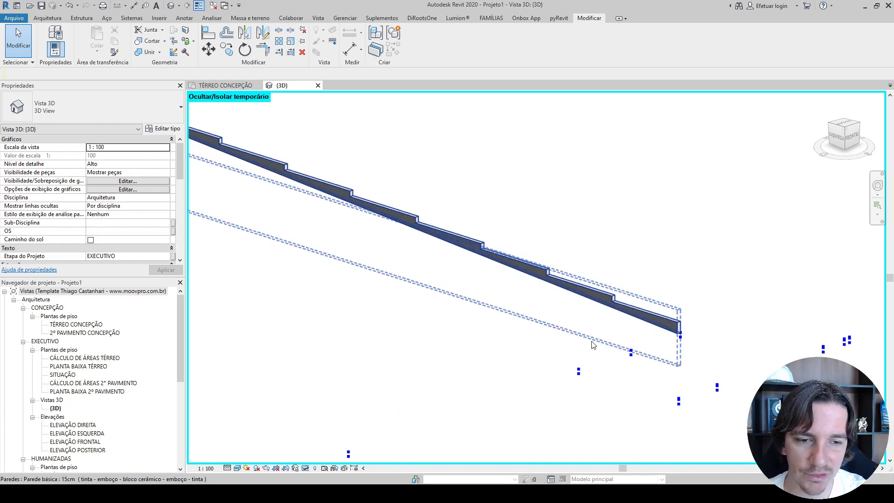
{"action": "scroll", "coordinate": [555, 341], "scroll_direction": "up", "scroll_amount": 2}
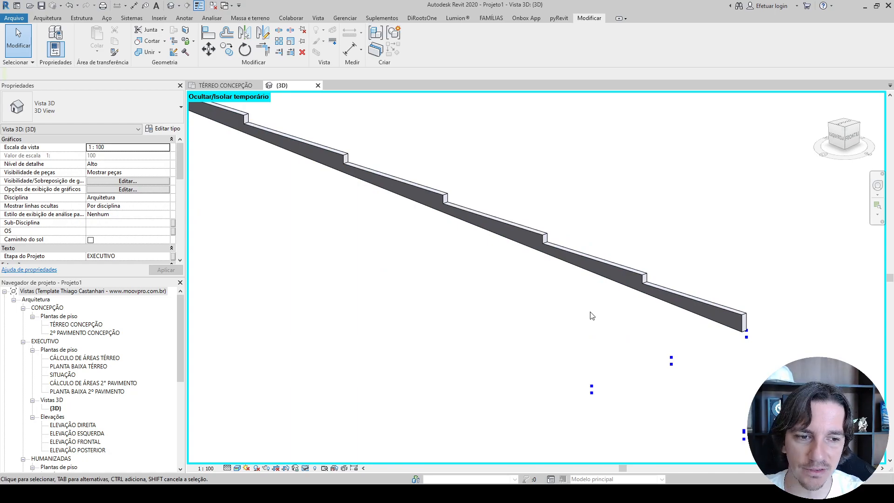
Start a model in-place component in the Generic Models category (Modelos genéricos), accepting its default name
{"action": "left_click", "coordinate": [47, 18]}
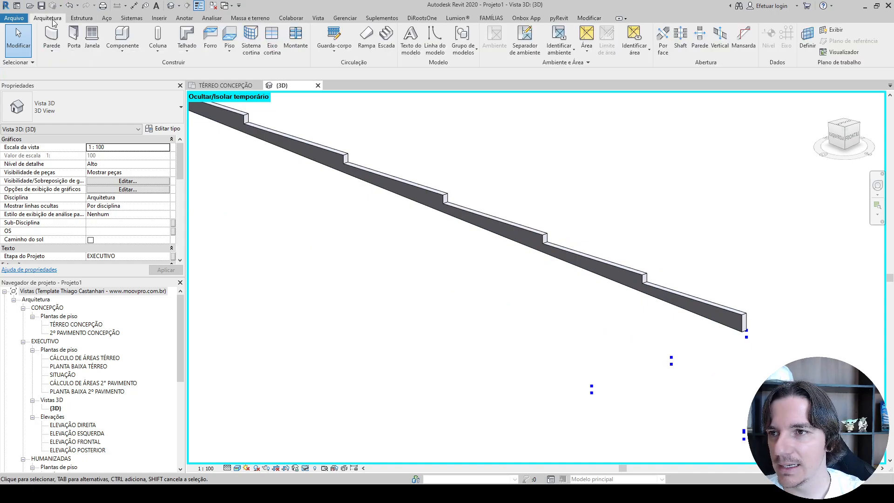
{"action": "left_click", "coordinate": [122, 49]}
{"action": "left_click", "coordinate": [132, 90]}
{"action": "left_click", "coordinate": [425, 202]}
{"action": "type", "text": "mod"}
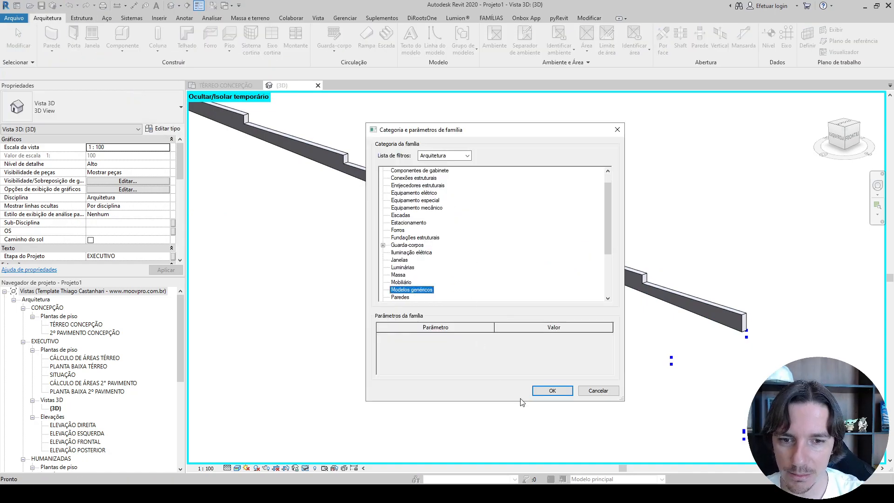
{"action": "left_click", "coordinate": [553, 391]}
{"action": "left_click", "coordinate": [435, 264]}
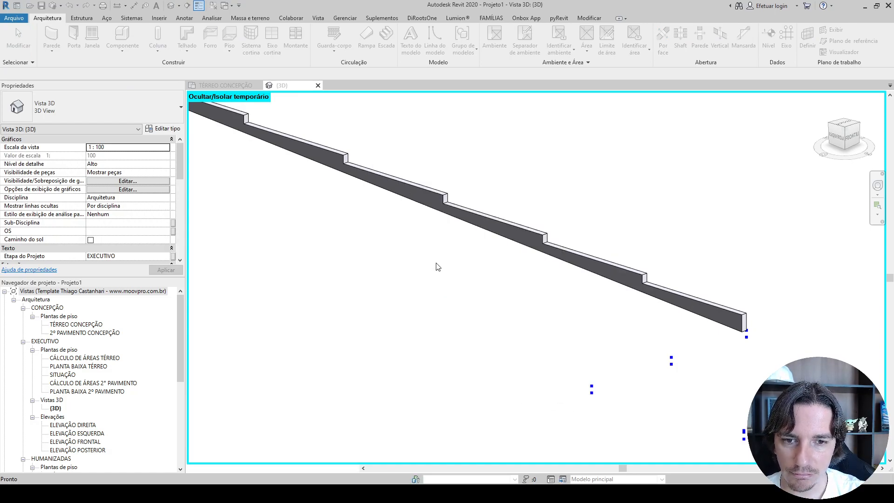
Set the wall's long side face as the work plane and orient the view to the left side (Esquerda)
{"action": "left_click", "coordinate": [90, 38]}
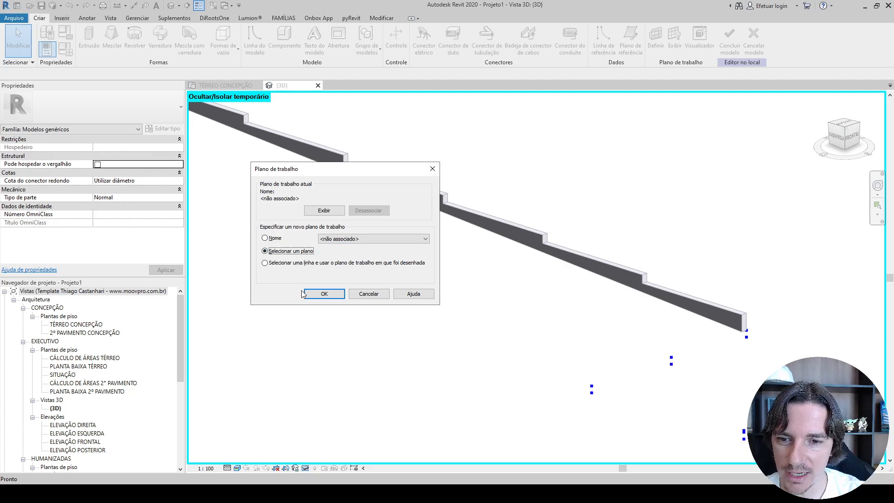
{"action": "left_click", "coordinate": [303, 293]}
{"action": "scroll", "coordinate": [715, 309], "scroll_direction": "up", "scroll_amount": 2}
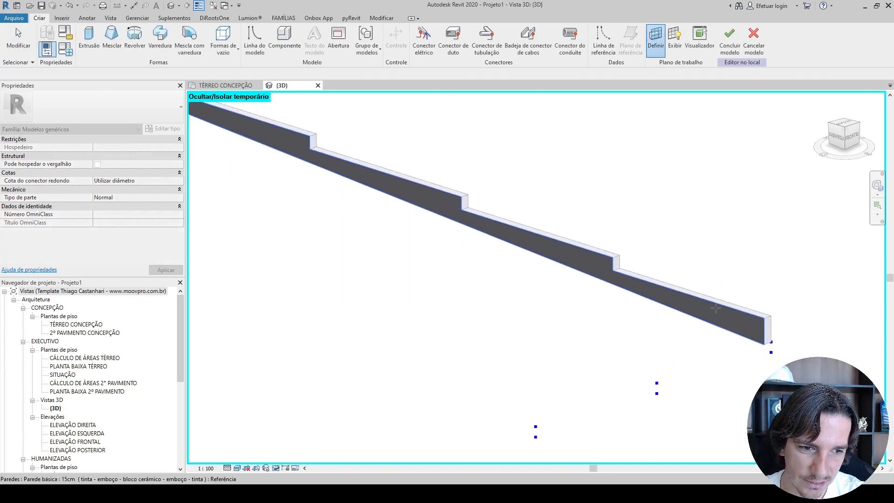
{"action": "left_click", "coordinate": [716, 309]}
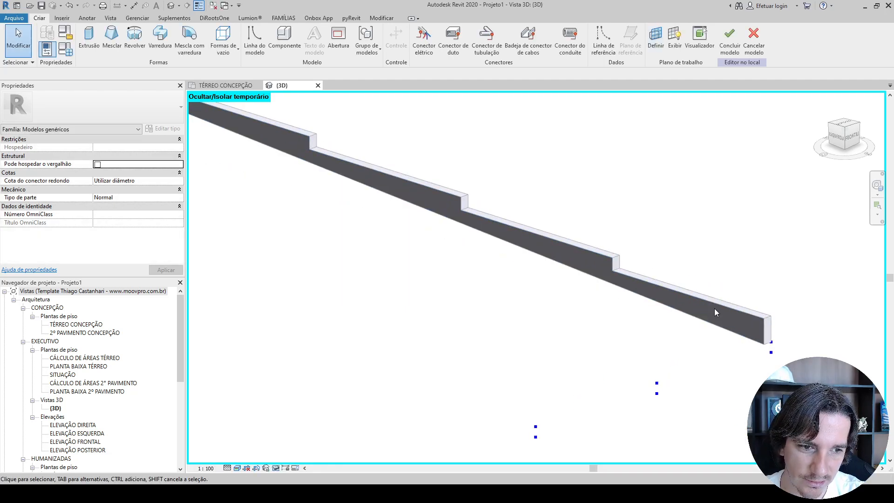
{"action": "left_click", "coordinate": [838, 140]}
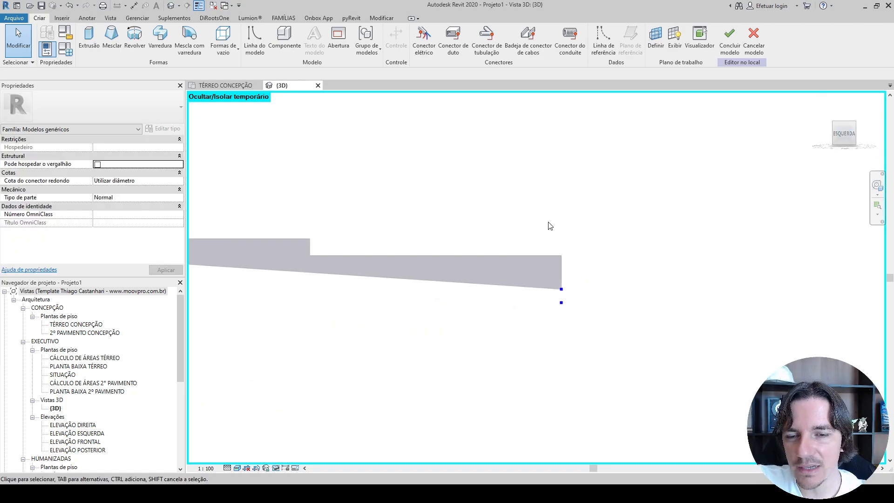
Start an extrusion and sketch a rectangle about 0.28 m wide and 1.24 m high at the foot of the first riser
{"action": "left_click", "coordinate": [88, 37]}
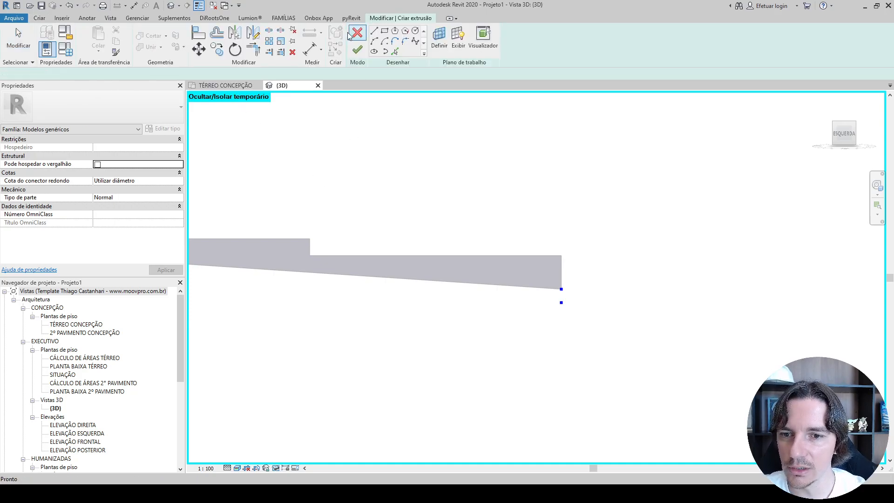
{"action": "left_click", "coordinate": [384, 31]}
{"action": "left_click", "coordinate": [310, 255]}
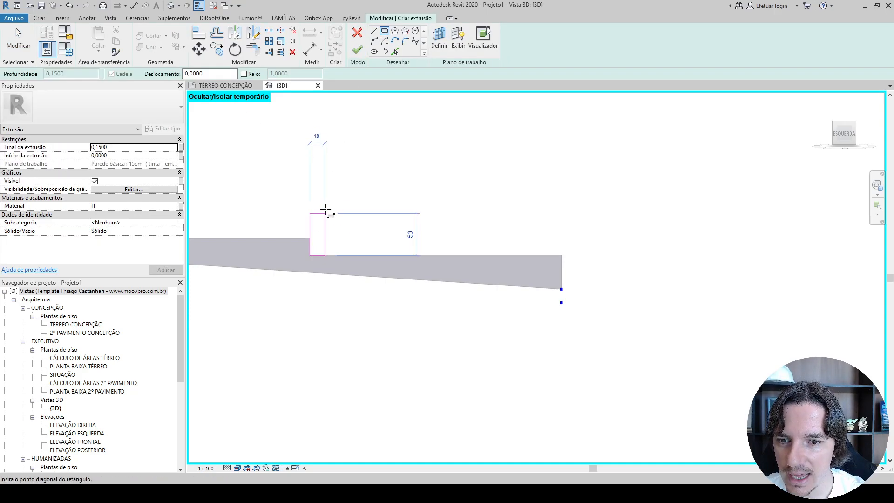
{"action": "left_click", "coordinate": [333, 151]}
{"action": "key", "text": "Escape"}
{"action": "key", "text": "Escape"}
Set the extrusion rectangle's height to 2.1 m and its width to 0.1 m
{"action": "left_click", "coordinate": [324, 152]}
{"action": "left_click", "coordinate": [347, 206]}
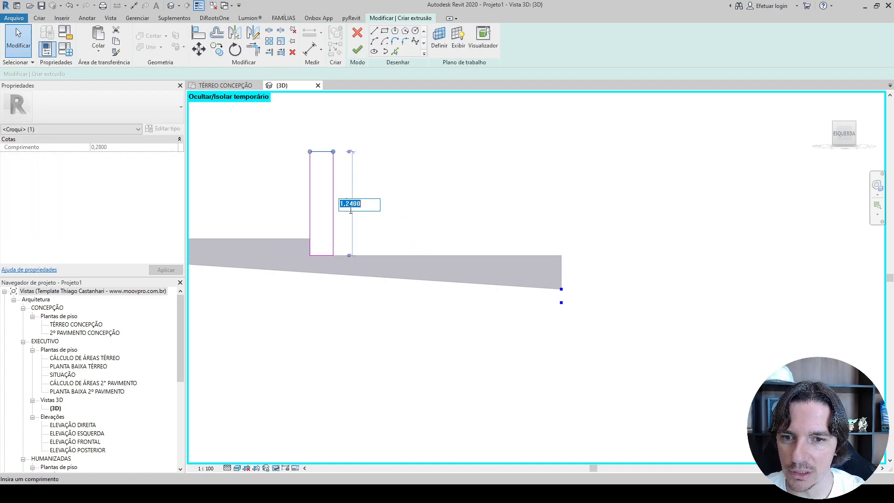
{"action": "type", "text": "2,1"}
{"action": "key", "text": "Return"}
{"action": "mouse_move", "coordinate": [388, 152]}
{"action": "middle_mouse_down"}
{"action": "mouse_move", "coordinate": [391, 194]}
{"action": "mouse_move", "coordinate": [429, 266]}
{"action": "middle_mouse_up"}
{"action": "left_click", "coordinate": [375, 222]}
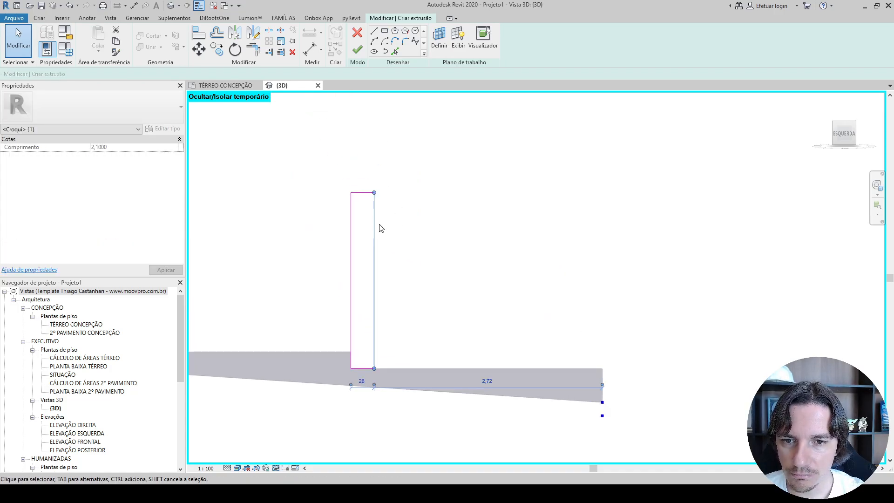
{"action": "type", "text": ",1"}
{"action": "key", "text": "Return"}
{"action": "left_click", "coordinate": [363, 374]}
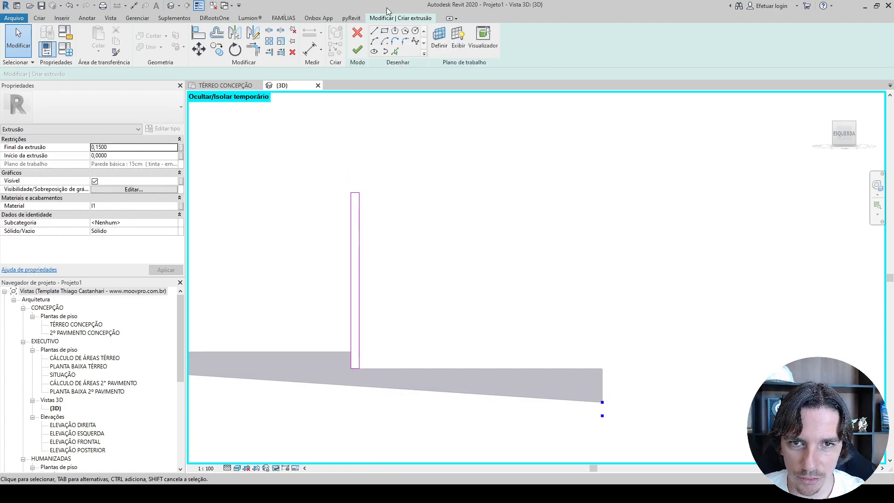
Sketch a second rectangle about 0.3 m wide and 1.06 m high on top of the wall's low end
{"action": "left_click", "coordinate": [384, 31]}
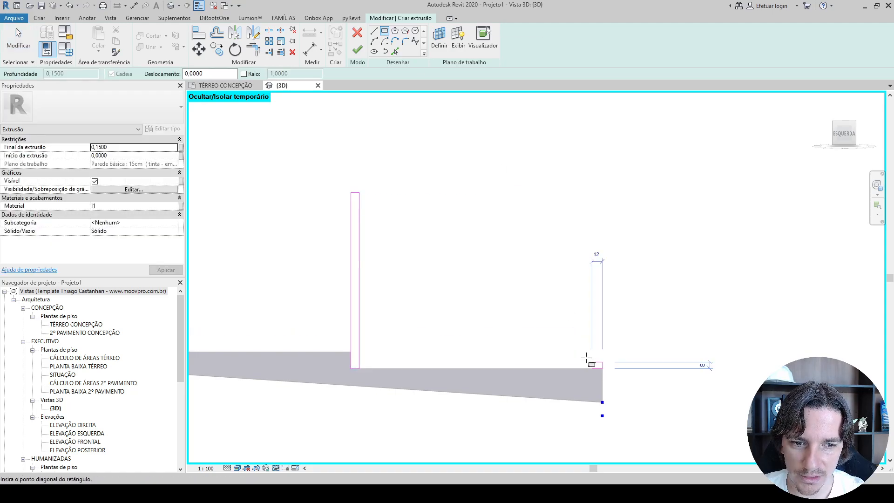
{"action": "left_click", "coordinate": [602, 369]}
{"action": "left_click", "coordinate": [577, 279]}
{"action": "key", "text": "Escape"}
Set the end-post rectangle's height to 2.1 m and its width to 0.10 m
{"action": "left_click", "coordinate": [584, 279]}
{"action": "left_click", "coordinate": [549, 321]}
{"action": "type", "text": "2."}
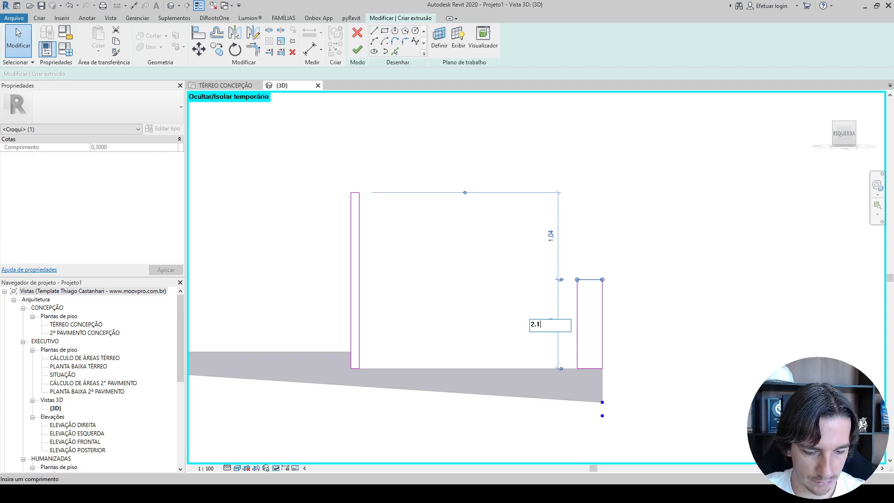
{"action": "type", "text": "1"}
{"action": "key", "text": "Return"}
{"action": "left_click", "coordinate": [547, 326]}
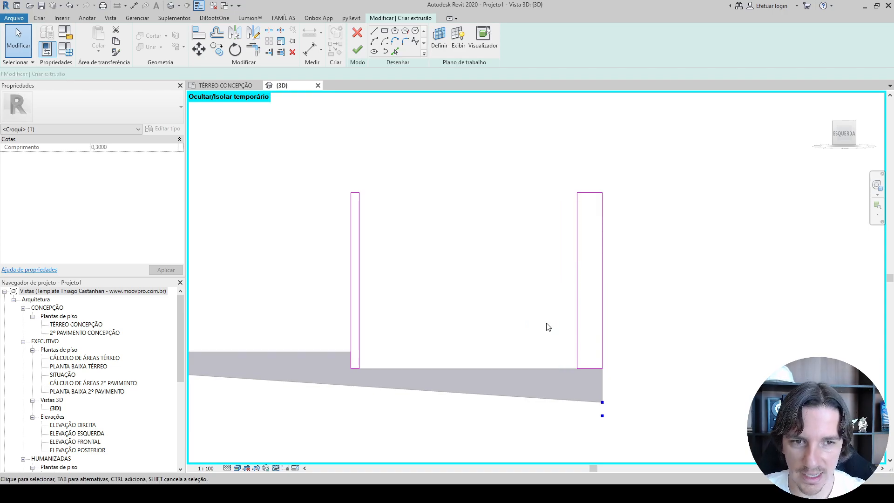
{"action": "left_click", "coordinate": [578, 261]}
{"action": "left_click", "coordinate": [589, 381]}
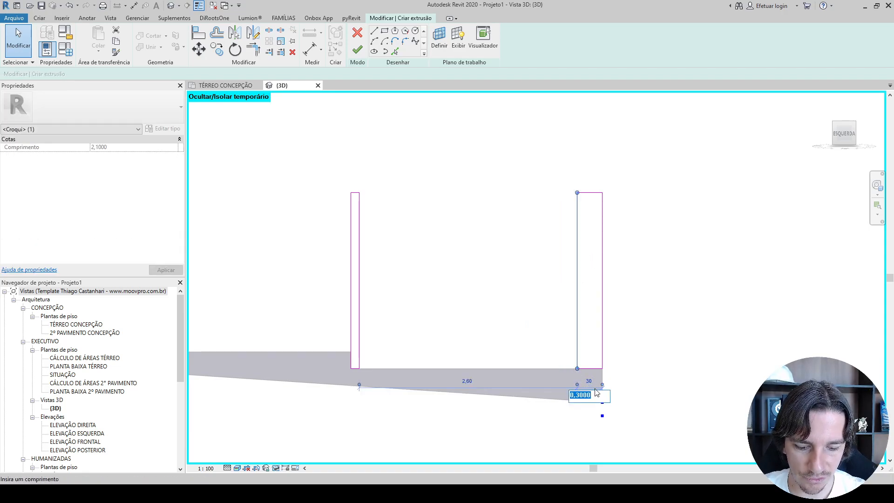
{"action": "type", "text": ".10"}
{"action": "key", "text": "Return"}
{"action": "key", "text": "Escape"}
Raise the top edge of the post at the riser to 0.3 m above the end post's top
{"action": "mouse_move", "coordinate": [325, 167]}
{"action": "left_mouse_down"}
{"action": "mouse_move", "coordinate": [436, 220]}
{"action": "mouse_move", "coordinate": [363, 214]}
{"action": "left_mouse_up"}
{"action": "scroll", "coordinate": [364, 209], "scroll_direction": "up", "scroll_amount": 4}
{"action": "left_click", "coordinate": [381, 206]}
{"action": "left_click", "coordinate": [349, 181]}
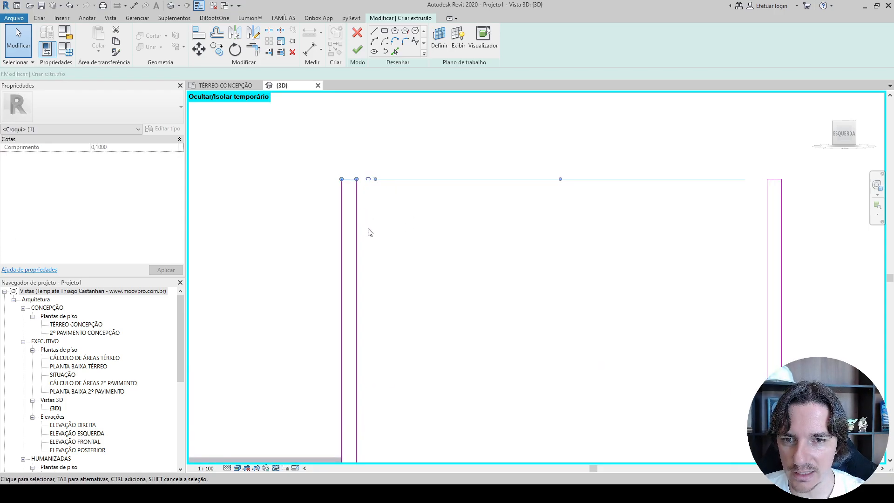
{"action": "scroll", "coordinate": [368, 227], "scroll_direction": "down", "scroll_amount": 5}
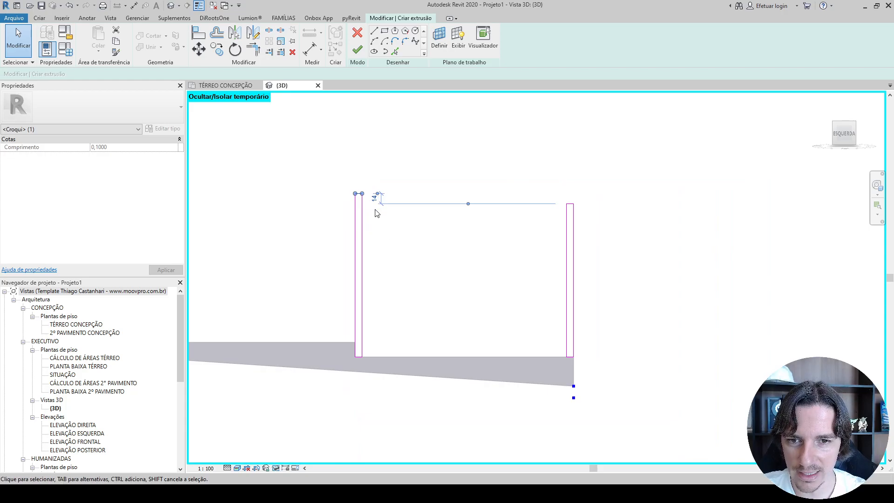
{"action": "scroll", "coordinate": [377, 214], "scroll_direction": "up", "scroll_amount": 2}
{"action": "left_click", "coordinate": [378, 191]}
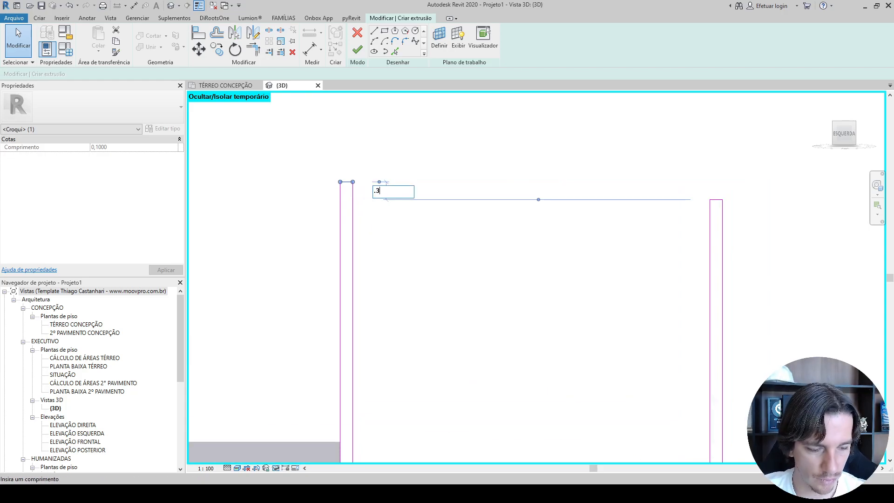
{"action": "type", "text": ".3"}
{"action": "key", "text": "Return"}
{"action": "key", "text": "Escape"}
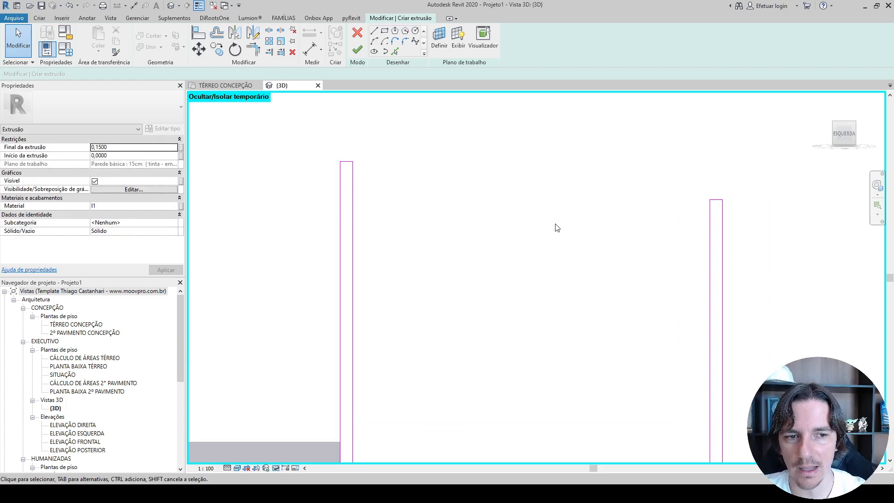
Set the extrusion end (Final da extrusão) to 0.1 m and finish the two-post extrusion
{"action": "scroll", "coordinate": [474, 218], "scroll_direction": "down", "scroll_amount": 2}
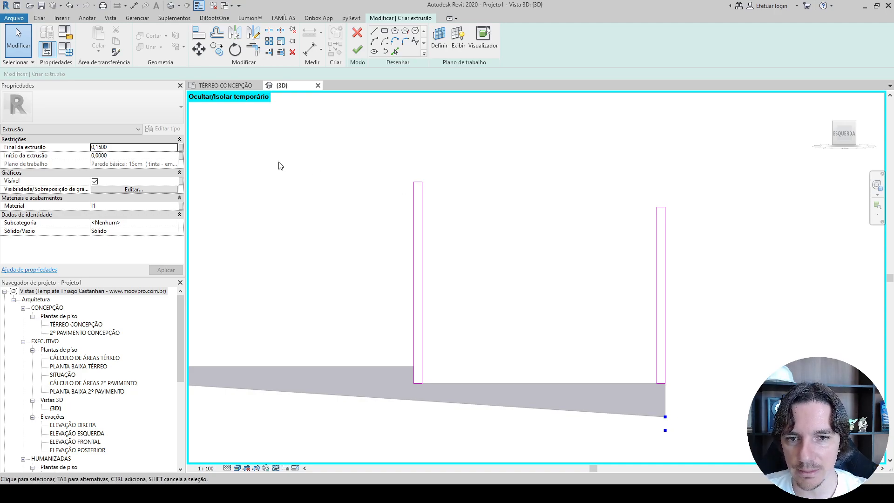
{"action": "left_click", "coordinate": [115, 147]}
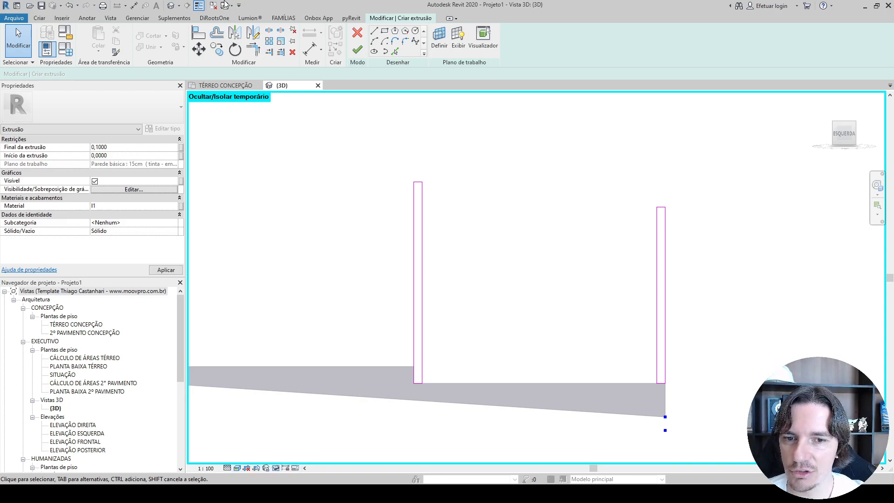
{"action": "left_click", "coordinate": [357, 49]}
{"action": "mouse_move", "coordinate": [489, 326]}
{"action": "middle_mouse_down", "text": "shift"}
{"action": "mouse_move", "coordinate": [455, 327]}
{"action": "mouse_move", "coordinate": [504, 345]}
{"action": "middle_mouse_up", "text": "shift"}
{"action": "scroll", "coordinate": [588, 297], "scroll_direction": "up", "scroll_amount": 5}
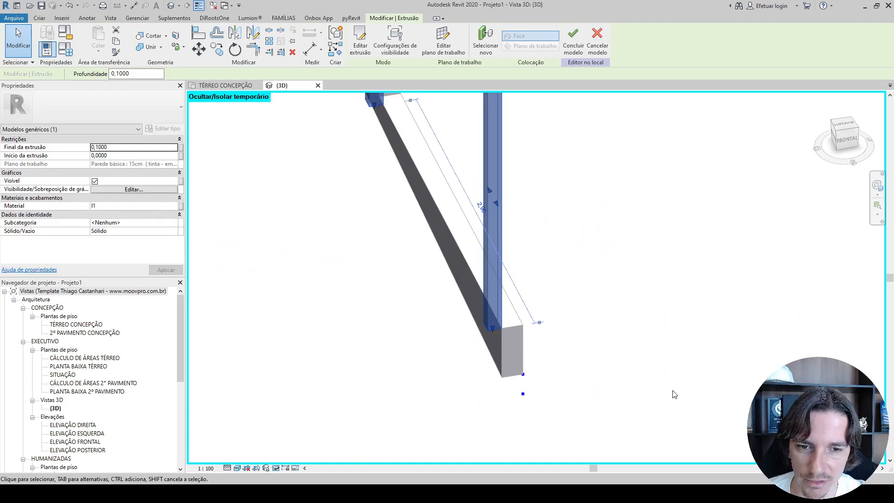
Orient the view to the left side (Esquerda) and check the fence bars in the reference photo
{"action": "left_click", "coordinate": [815, 494]}
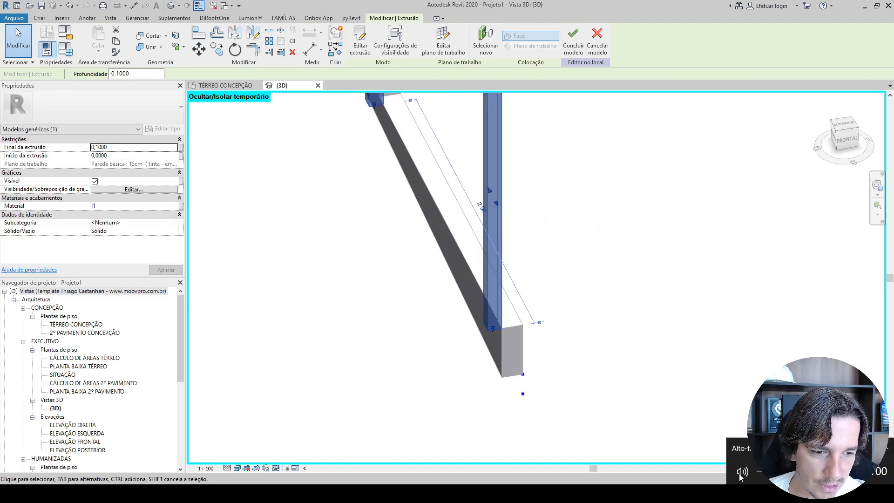
{"action": "scroll", "coordinate": [605, 380], "scroll_direction": "down", "scroll_amount": 3}
{"action": "middle_click_drag", "start_coordinate": [369, 348], "coordinate": [582, 323], "text": "shift"}
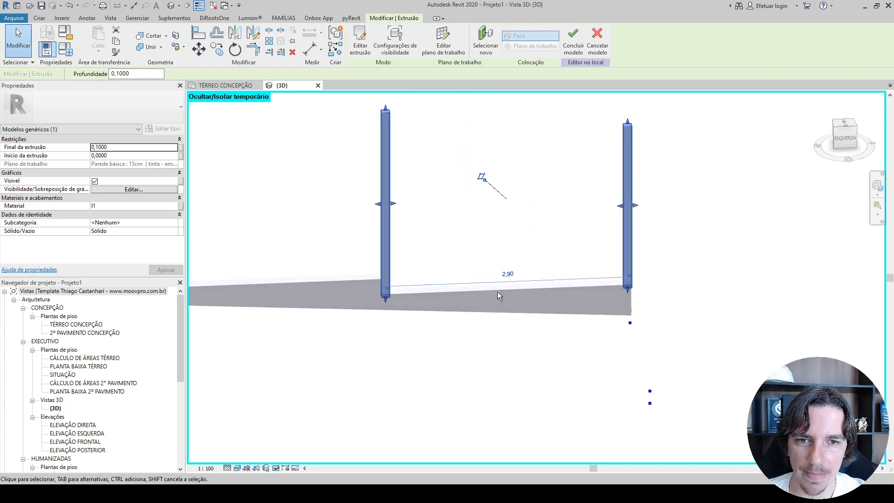
{"action": "left_click", "coordinate": [843, 138]}
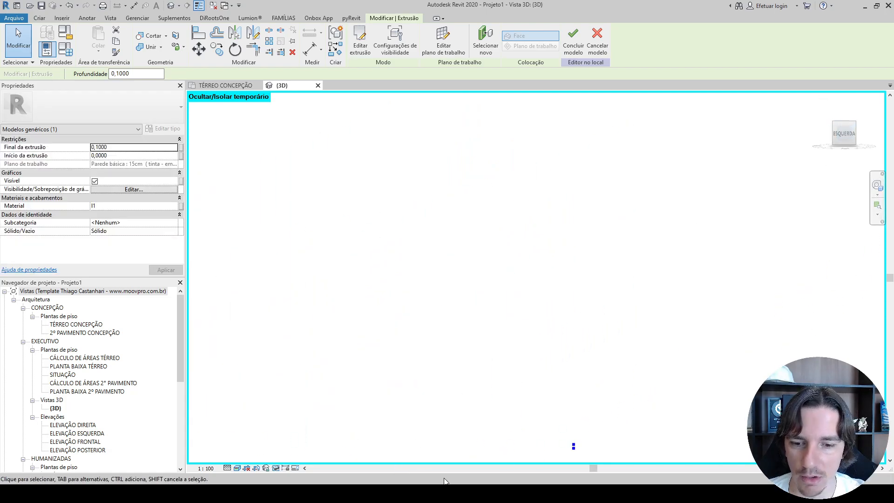
{"action": "left_click", "coordinate": [380, 432]}
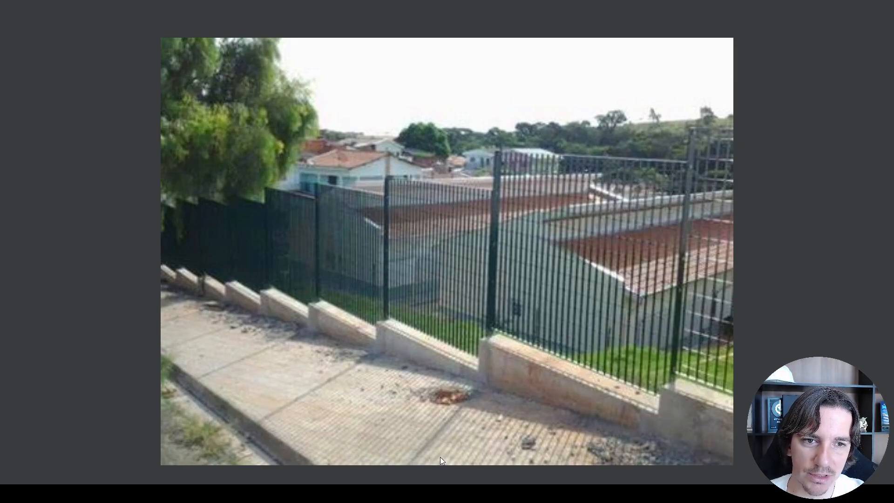
{"action": "key", "text": "alt+Tab"}
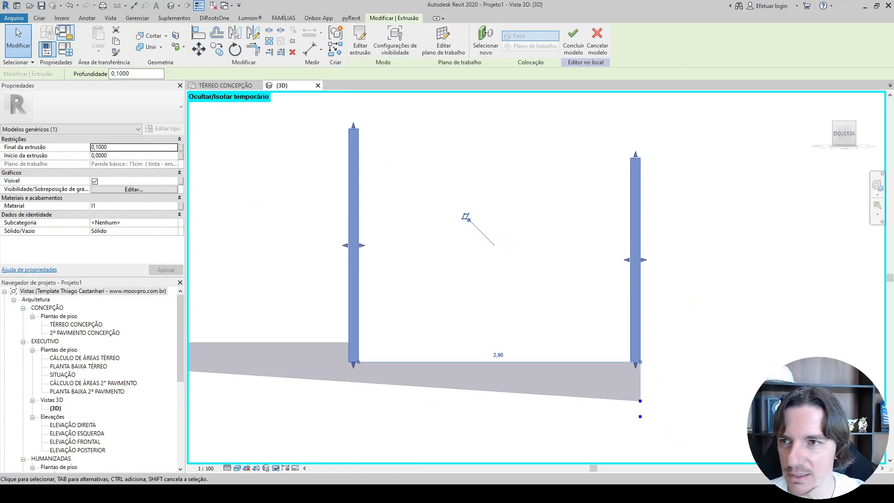
Start a sweep (Varredura) with a sketched path (Caminho do croqui), checking the bar layout in the reference photo
{"action": "left_click", "coordinate": [38, 21]}
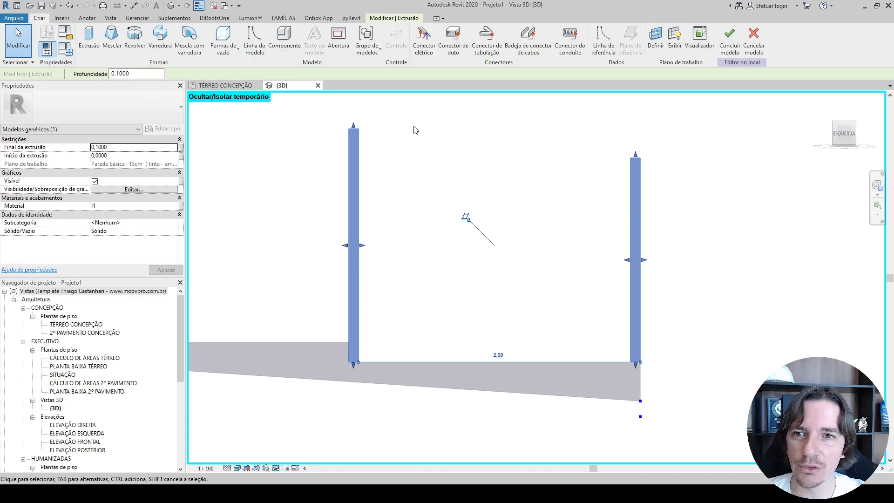
{"action": "left_click", "coordinate": [159, 39]}
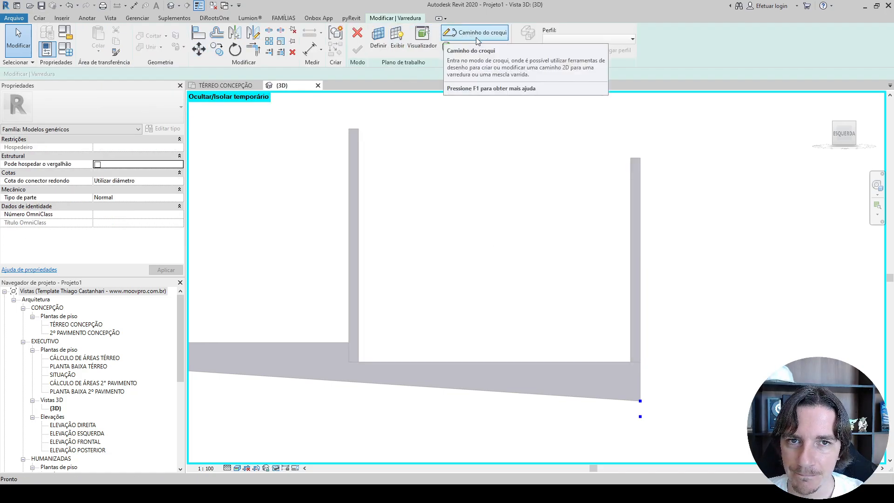
{"action": "left_click", "coordinate": [458, 41]}
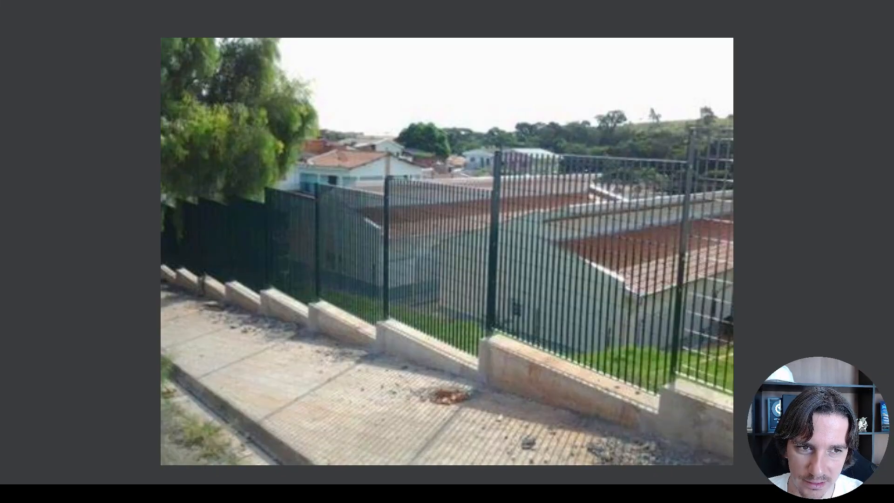
{"action": "key", "text": "alt+Tab"}
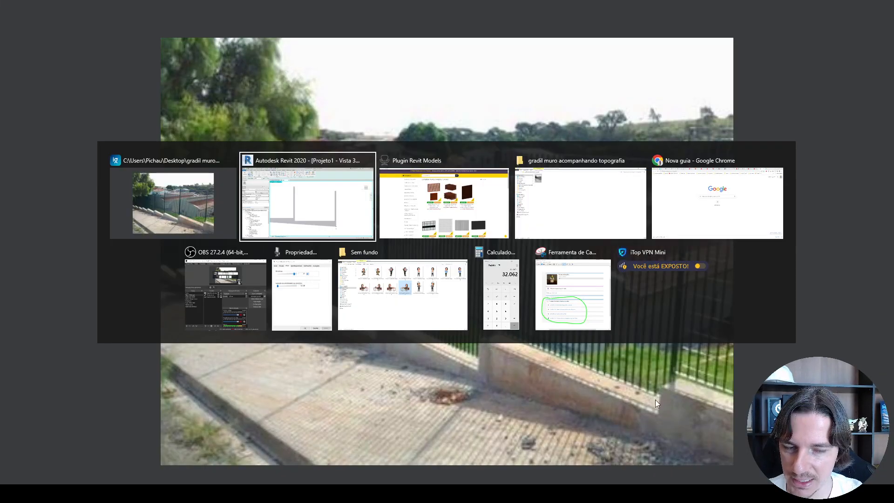
{"action": "scroll", "coordinate": [634, 167], "scroll_direction": "up", "scroll_amount": 2}
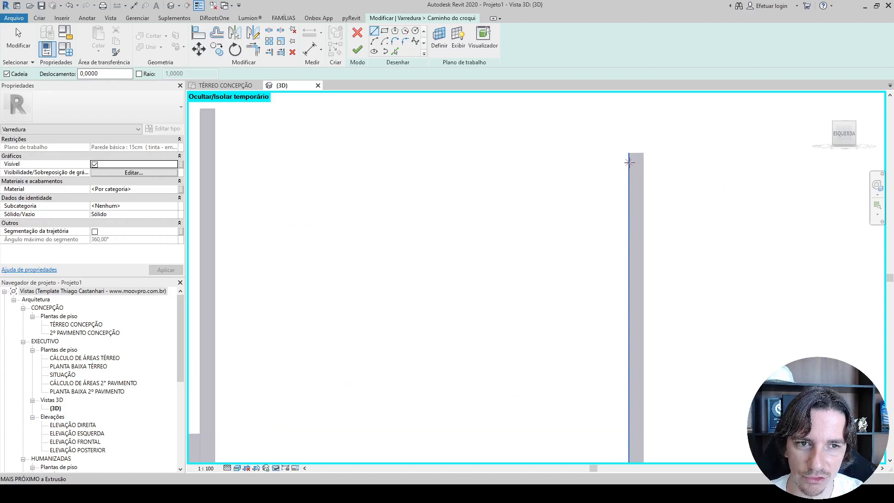
{"action": "scroll", "coordinate": [629, 162], "scroll_direction": "up", "scroll_amount": 2}
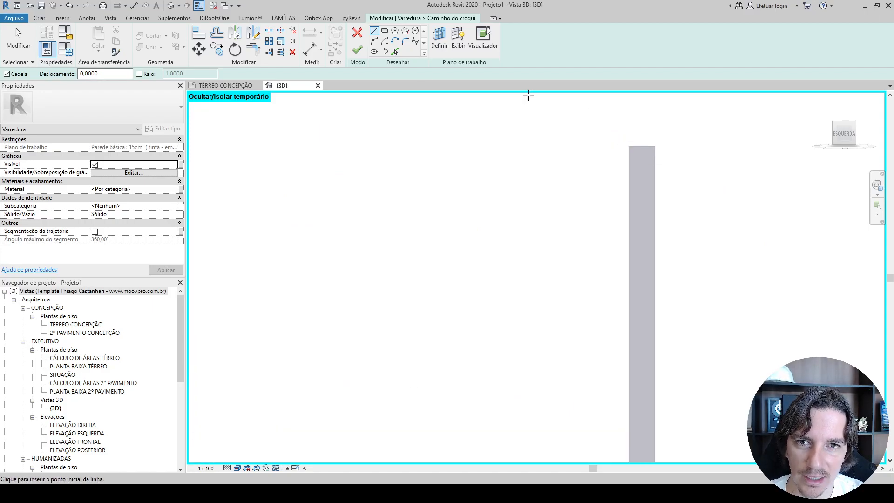
Create the sweep path by picking the end post's inner edge with a 0.08 m inward offset, and finish the path
{"action": "left_click", "coordinate": [396, 52]}
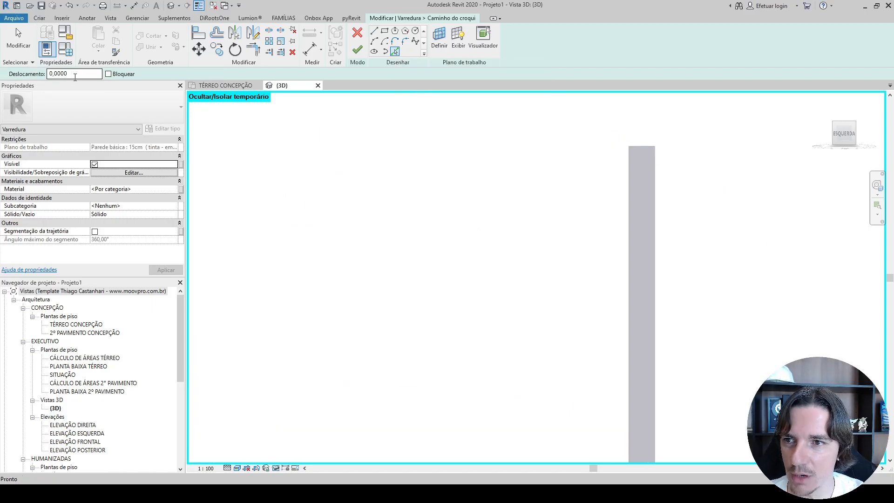
{"action": "type", "text": "0,5"}
{"action": "key", "text": "Return"}
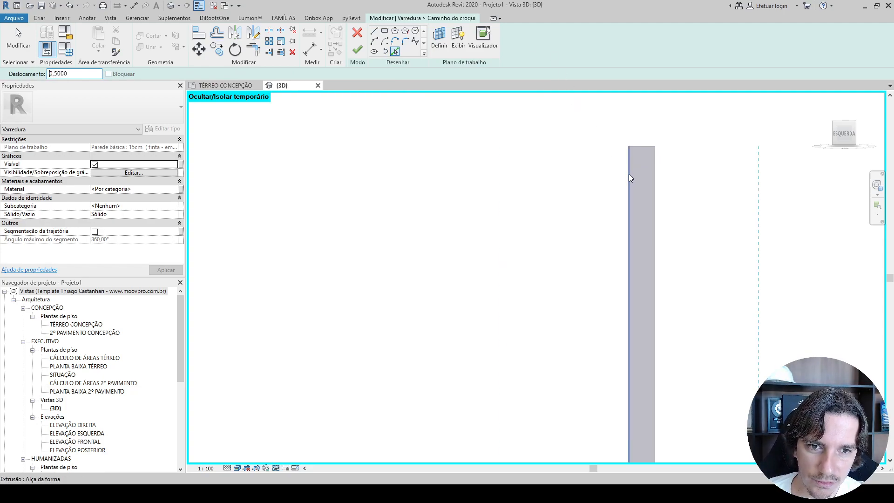
{"action": "type", "text": "0,08"}
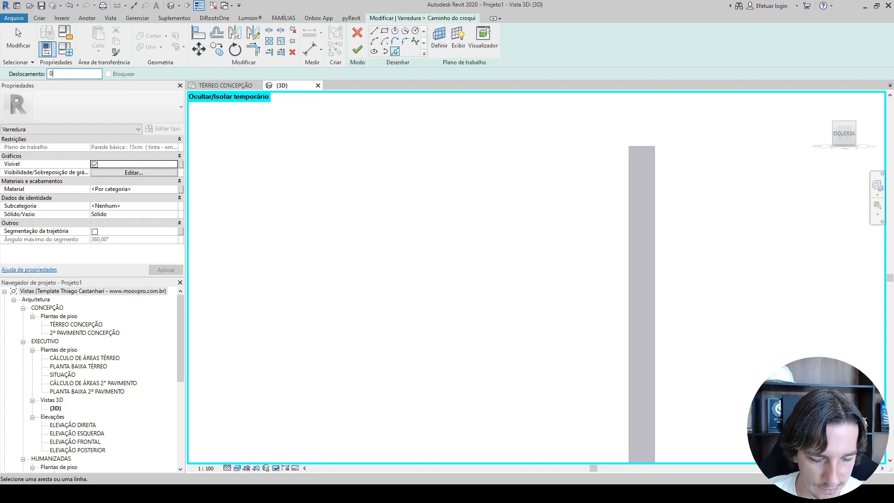
{"action": "key", "text": "Return"}
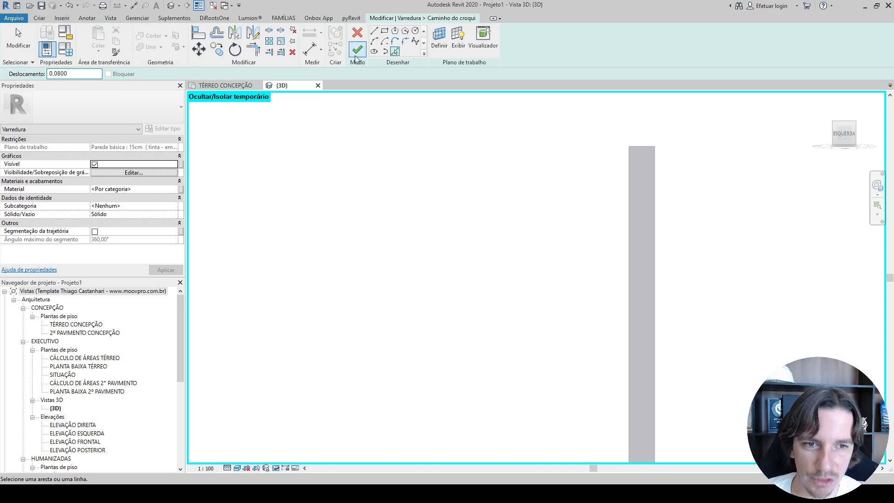
{"action": "left_click", "coordinate": [626, 176]}
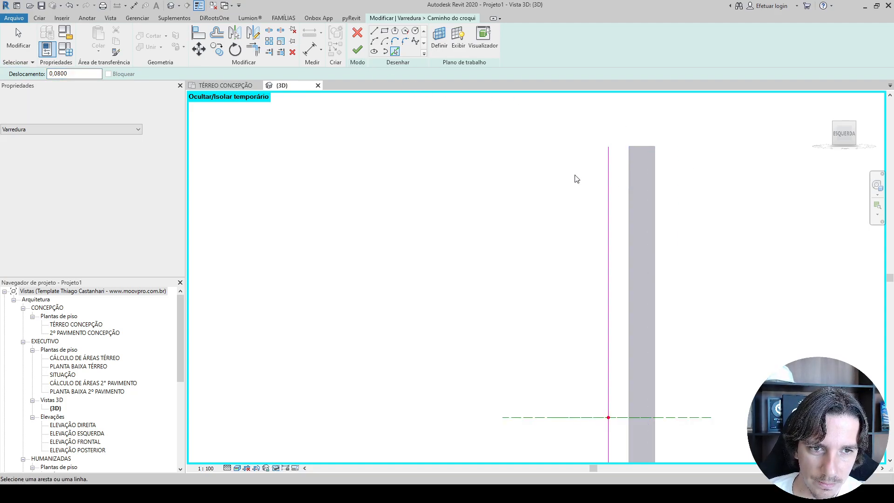
{"action": "key", "text": "Escape"}
{"action": "scroll", "coordinate": [576, 177], "scroll_direction": "down", "scroll_amount": 3}
{"action": "scroll", "coordinate": [410, 198], "scroll_direction": "down", "scroll_amount": 4}
{"action": "middle_click_drag", "start_coordinate": [411, 203], "coordinate": [485, 321], "text": "shift"}
{"action": "scroll", "coordinate": [452, 147], "scroll_direction": "up", "scroll_amount": 3}
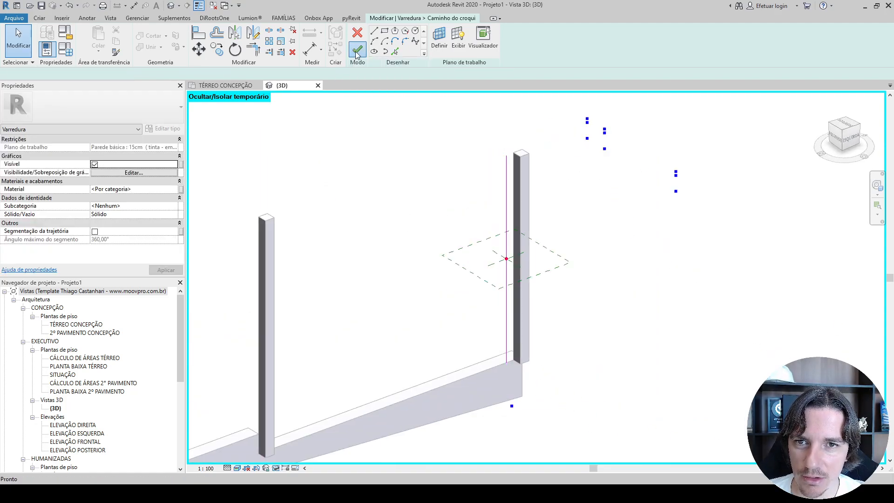
{"action": "left_click", "coordinate": [356, 51]}
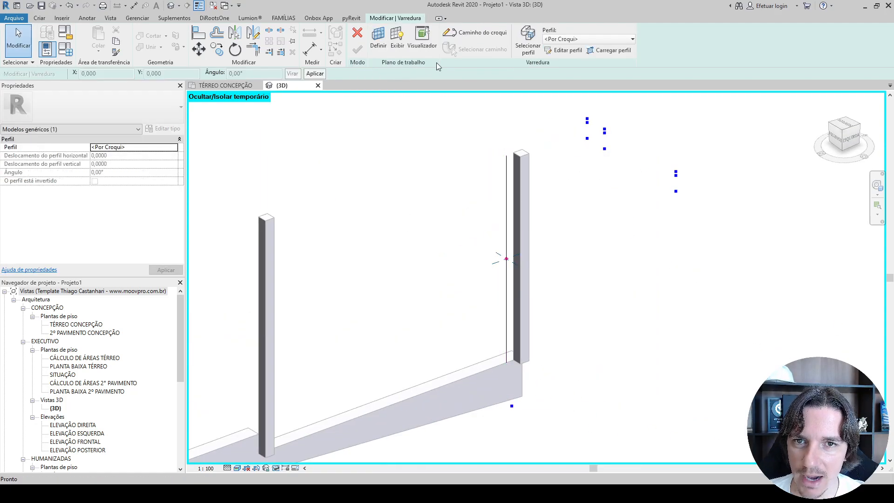
Edit the sweep profile and sketch a circle of about 0.125 m radius centred on the path
{"action": "left_click", "coordinate": [563, 50]}
{"action": "left_click", "coordinate": [418, 32]}
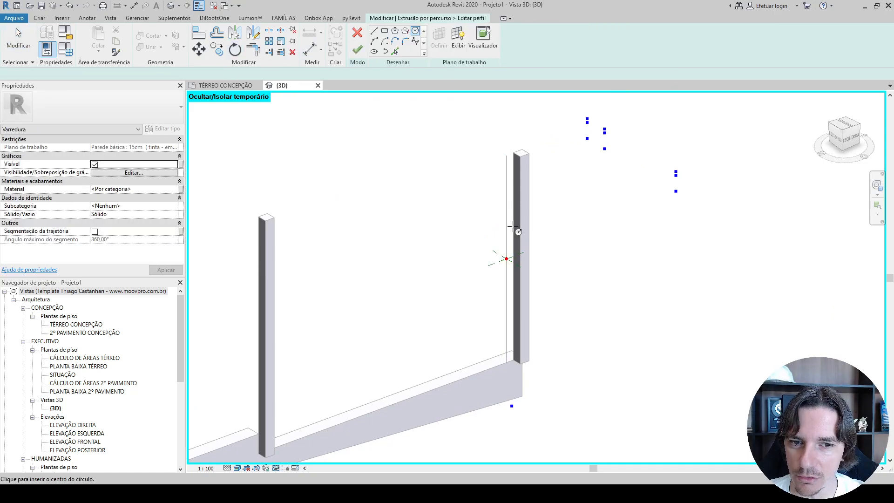
{"action": "scroll", "coordinate": [497, 305], "scroll_direction": "up", "scroll_amount": 6}
{"action": "left_click", "coordinate": [498, 308]}
{"action": "left_click", "coordinate": [511, 285]}
{"action": "key", "text": "Escape"}
{"action": "key", "text": "Escape"}
Set the profile circle's radius to 0.02 m
{"action": "left_click", "coordinate": [510, 284]}
{"action": "left_click", "coordinate": [487, 318]}
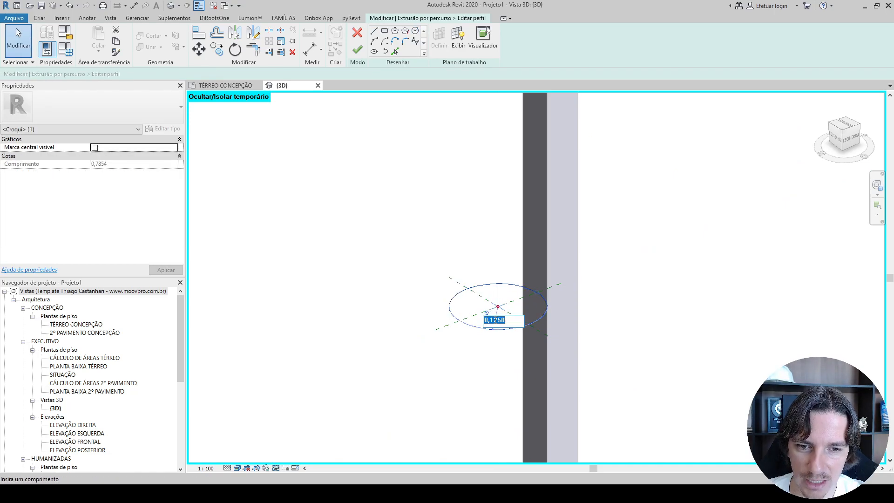
{"action": "type", "text": "0.02"}
{"action": "key", "text": "Return"}
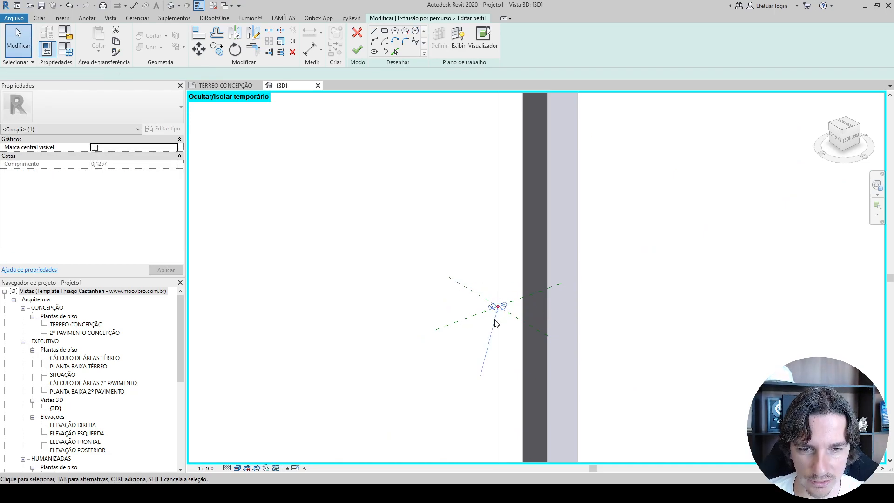
{"action": "key", "text": "Escape"}
Set the profile circle's radius to 0.01 m
{"action": "scroll", "coordinate": [491, 310], "scroll_direction": "up", "scroll_amount": 3}
{"action": "scroll", "coordinate": [492, 311], "scroll_direction": "up", "scroll_amount": 2}
{"action": "left_click", "coordinate": [494, 307]}
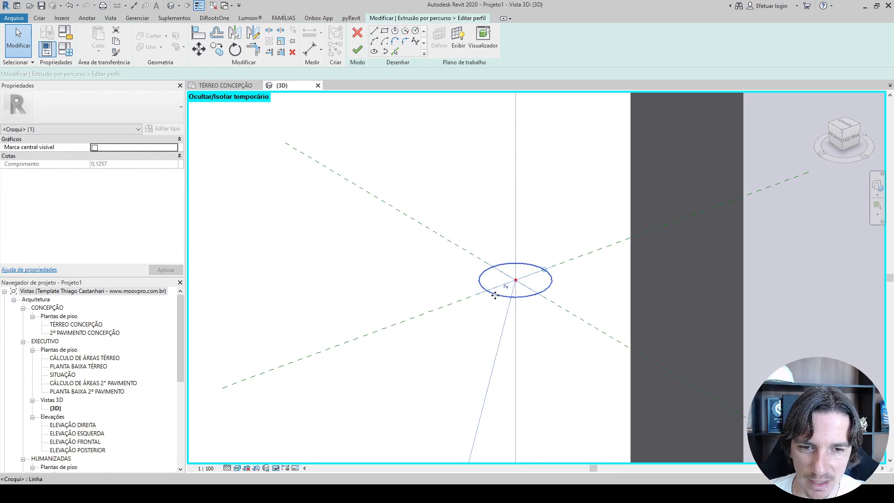
{"action": "scroll", "coordinate": [523, 288], "scroll_direction": "up", "scroll_amount": 2}
{"action": "left_click", "coordinate": [522, 283]}
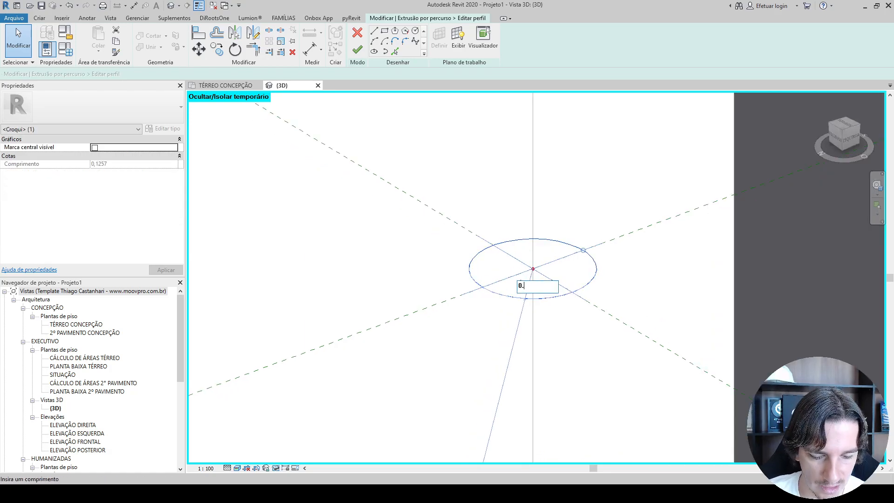
{"action": "type", "text": "0.01"}
{"action": "key", "text": "Return"}
{"action": "key", "text": "Escape"}
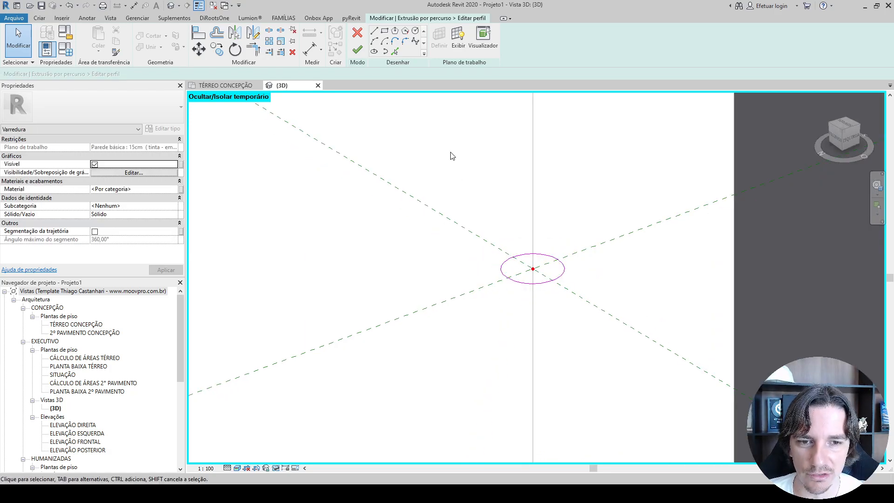
Finish the circular profile and complete the sweep that forms the thin vertical bar beside the end post
{"action": "left_click", "coordinate": [358, 50]}
{"action": "left_click", "coordinate": [360, 50]}
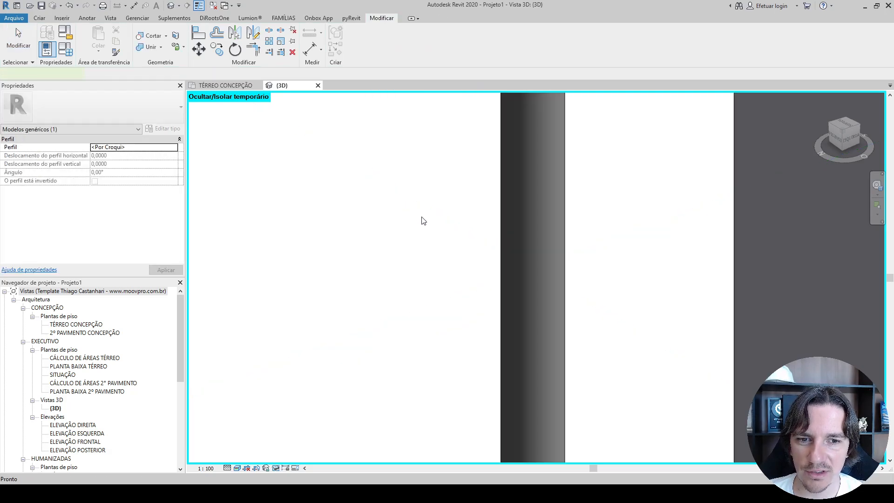
{"action": "middle_click_drag", "start_coordinate": [544, 215], "coordinate": [333, 210], "text": "shift"}
{"action": "middle_click_drag", "start_coordinate": [379, 350], "coordinate": [372, 345], "text": "shift"}
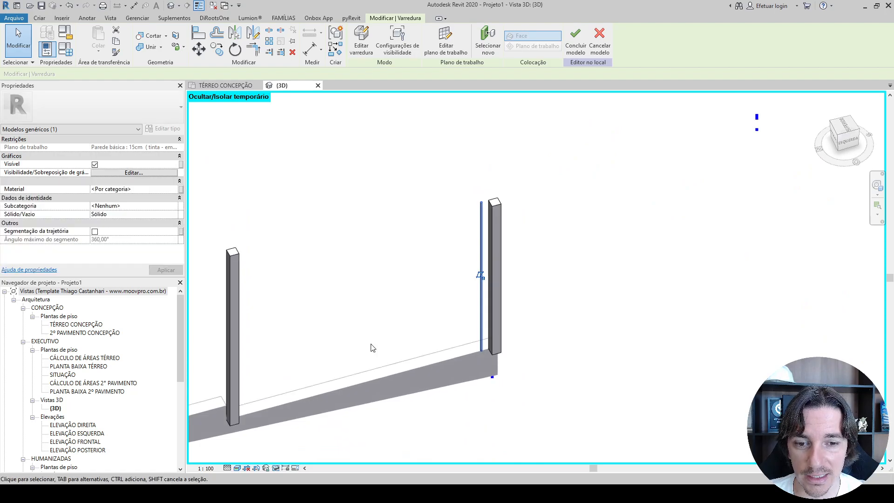
In the left view, add a model line offset 0.08 m inward from the inner edge of the taller post
{"action": "left_click", "coordinate": [848, 141]}
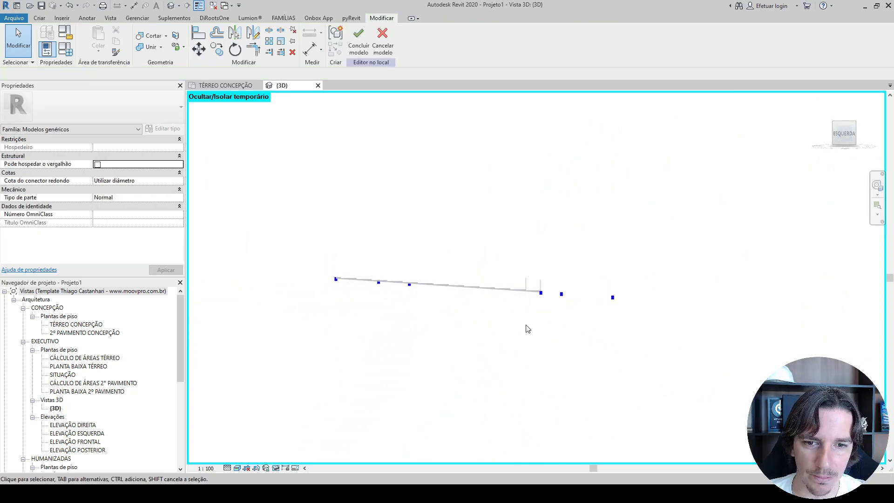
{"action": "scroll", "coordinate": [570, 222], "scroll_direction": "up", "scroll_amount": 10}
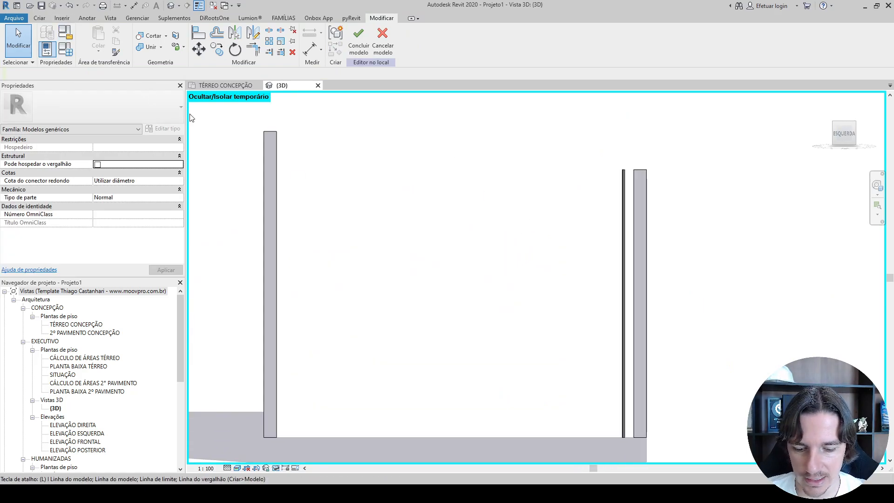
{"action": "key", "text": "l"}
{"action": "key", "text": "i"}
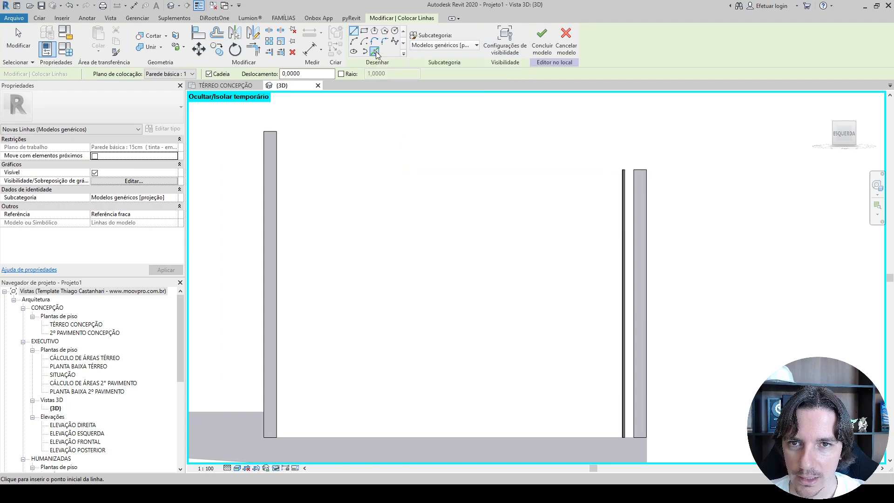
{"action": "left_click", "coordinate": [375, 51]}
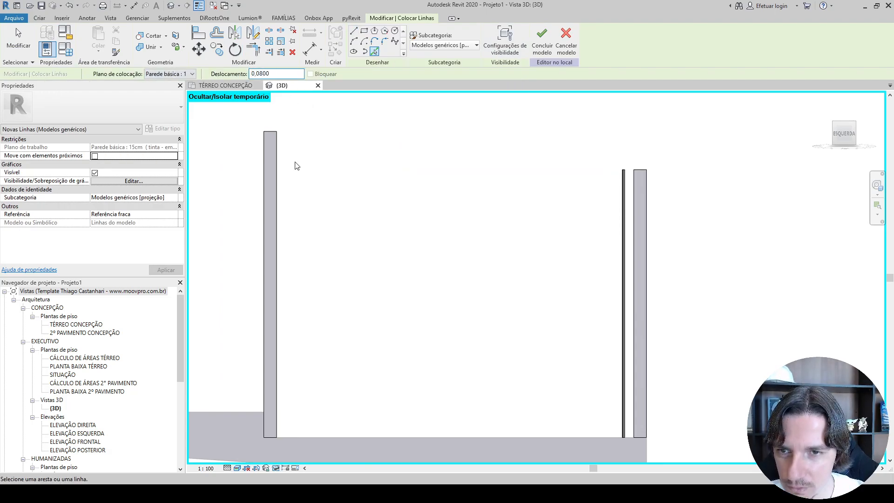
{"action": "left_click", "coordinate": [278, 167]}
{"action": "key", "text": "Escape"}
{"action": "key", "text": "Escape"}
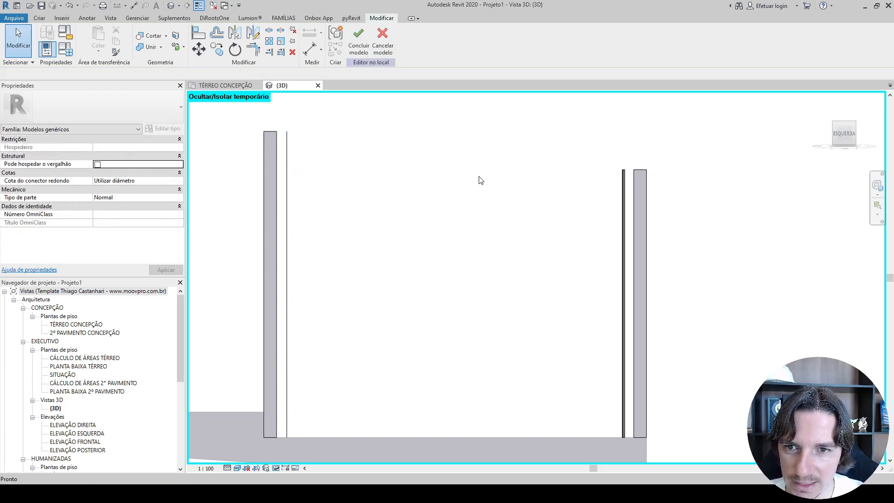
Array the vertical bar linearly from its top centre to the offset guide line as the last position, with 10 grouped bars
{"action": "left_click", "coordinate": [623, 177]}
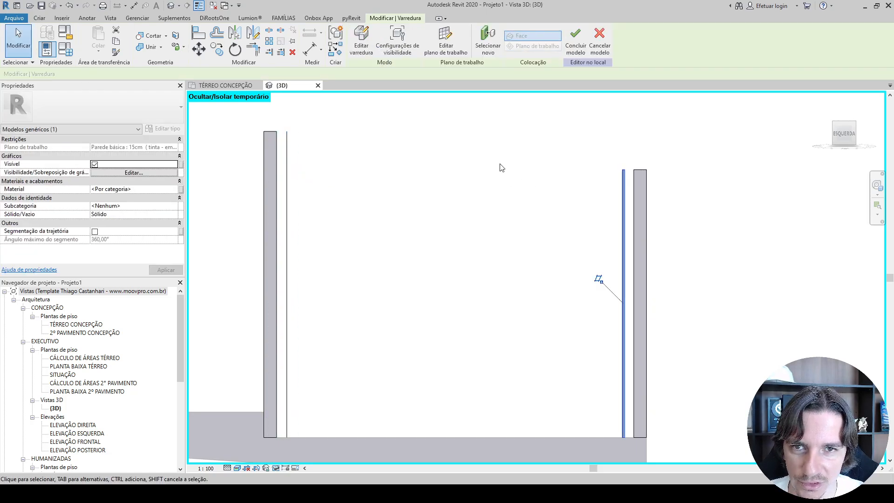
{"action": "left_click", "coordinate": [270, 42]}
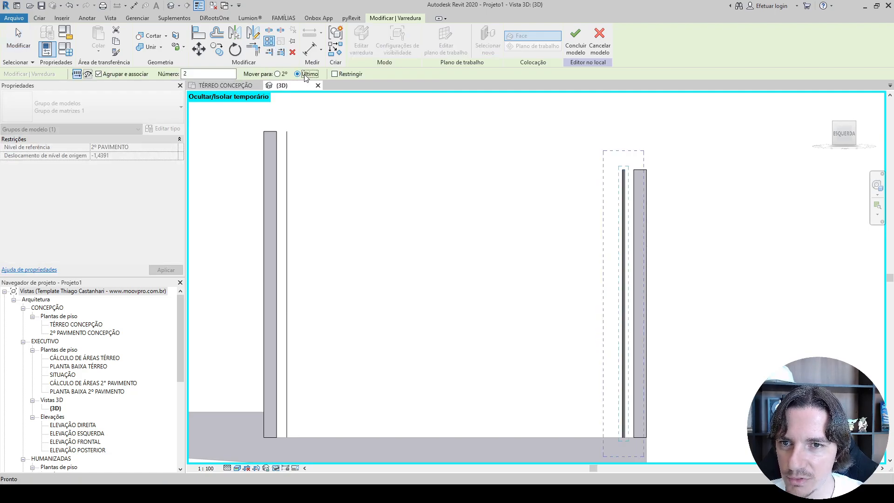
{"action": "scroll", "coordinate": [614, 164], "scroll_direction": "up", "scroll_amount": 5}
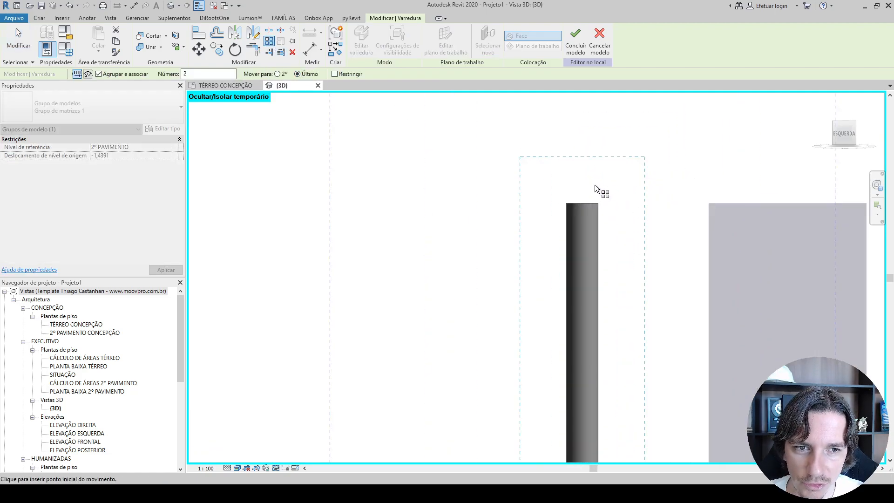
{"action": "left_click", "coordinate": [583, 205]}
{"action": "scroll", "coordinate": [578, 209], "scroll_direction": "down", "scroll_amount": 3}
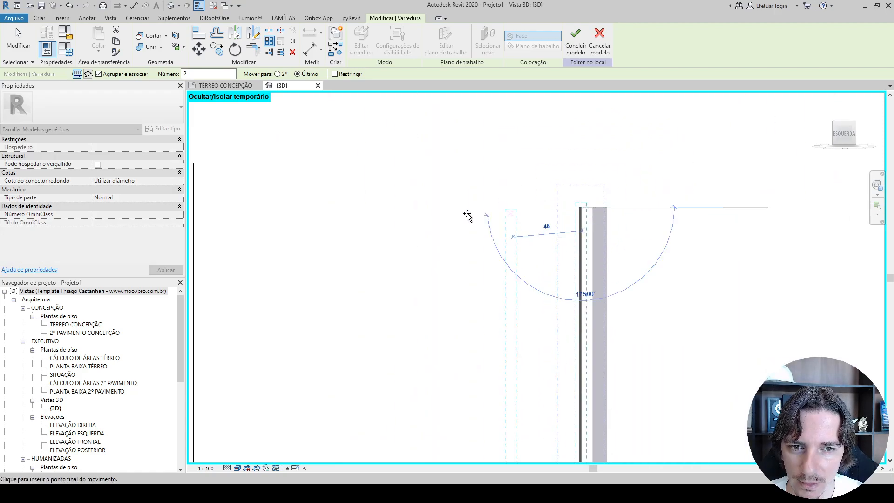
{"action": "middle_click_drag", "start_coordinate": [513, 214], "coordinate": [557, 227]}
{"action": "left_click", "coordinate": [426, 207]}
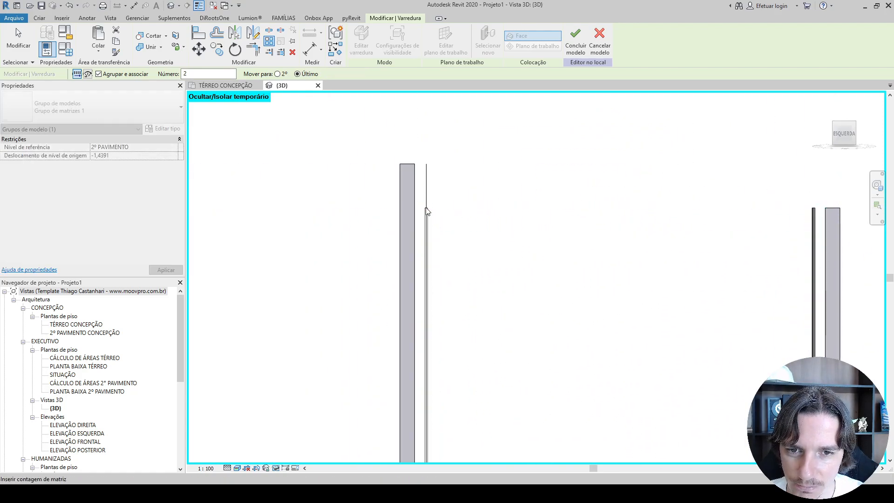
{"action": "scroll", "coordinate": [433, 218], "scroll_direction": "down", "scroll_amount": 1}
{"action": "scroll", "coordinate": [433, 218], "scroll_direction": "down", "scroll_amount": 3}
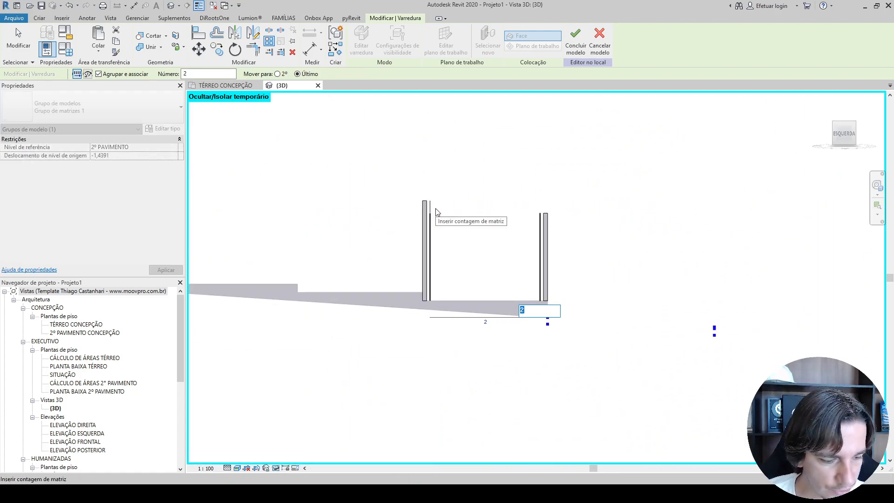
{"action": "key", "text": "Return"}
{"action": "scroll", "coordinate": [463, 229], "scroll_direction": "up", "scroll_amount": 4}
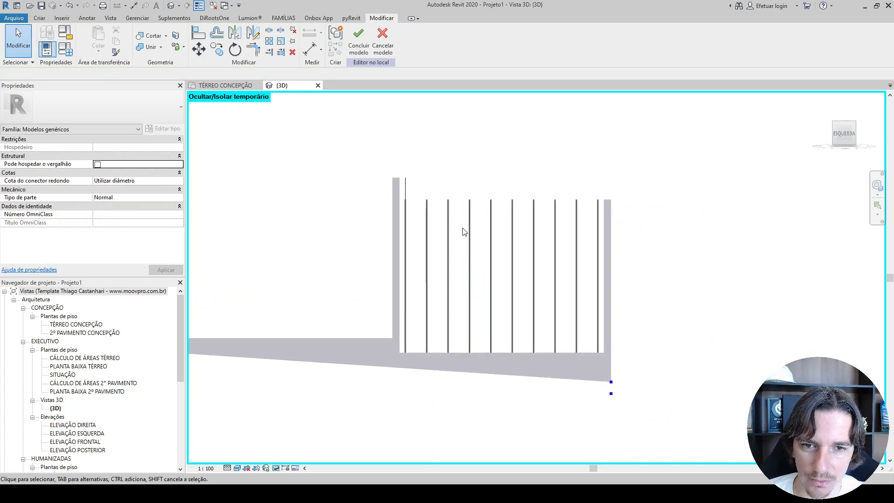
Set the number of bars in the array to 20
{"action": "left_click", "coordinate": [469, 224]}
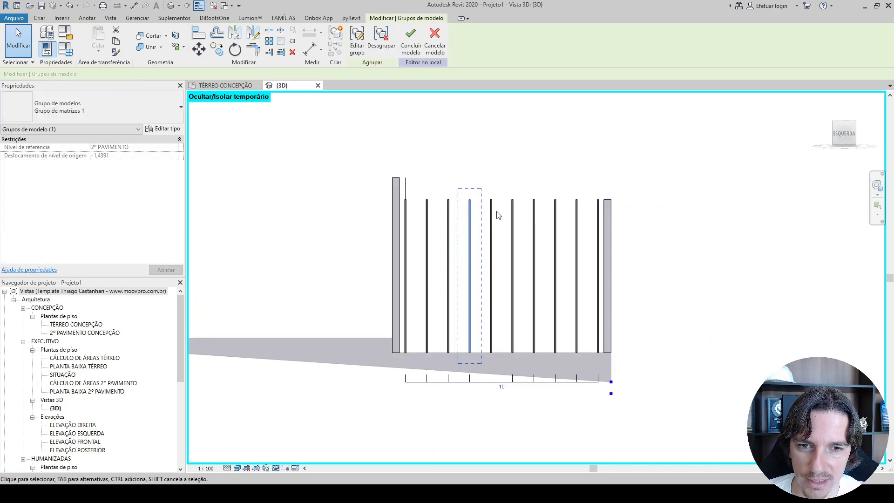
{"action": "left_click", "coordinate": [503, 387]}
{"action": "type", "text": "20"}
{"action": "key", "text": "Return"}
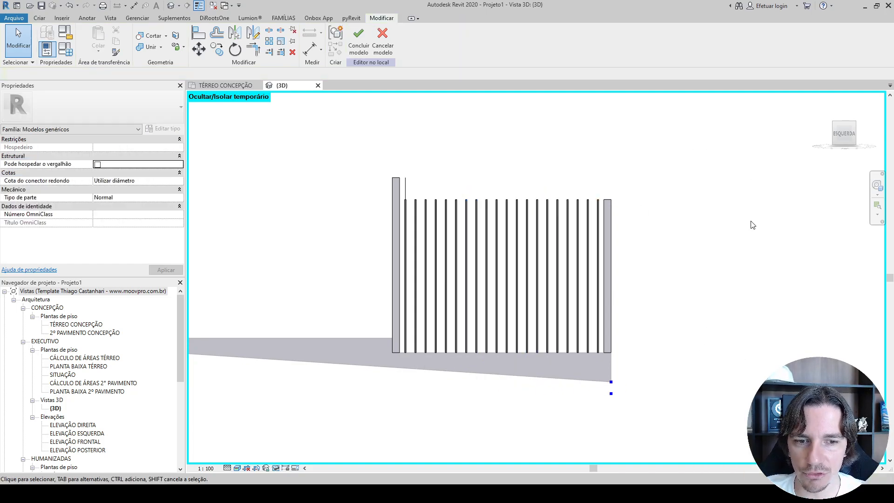
After checking the reference photo, create a sweep path as a horizontal line between the two posts just below the bar tops
{"action": "left_click", "coordinate": [419, 447]}
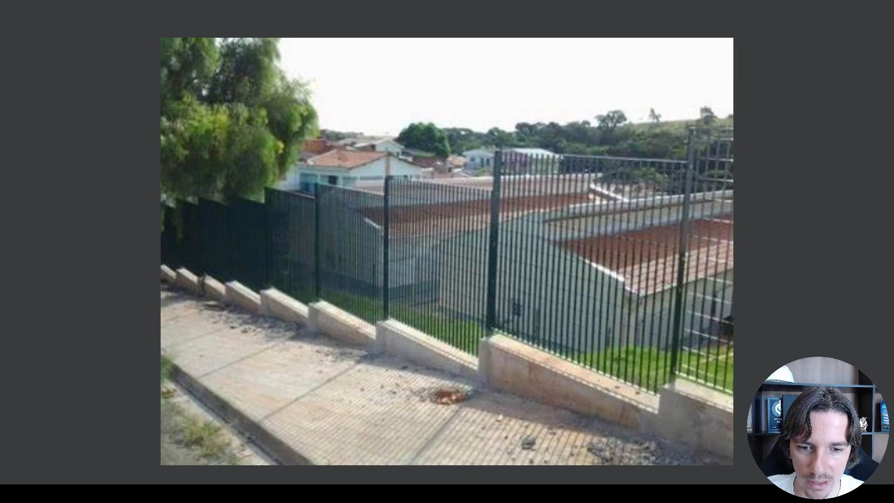
{"action": "key", "text": "alt+Tab"}
{"action": "scroll", "coordinate": [408, 178], "scroll_direction": "up", "scroll_amount": 5}
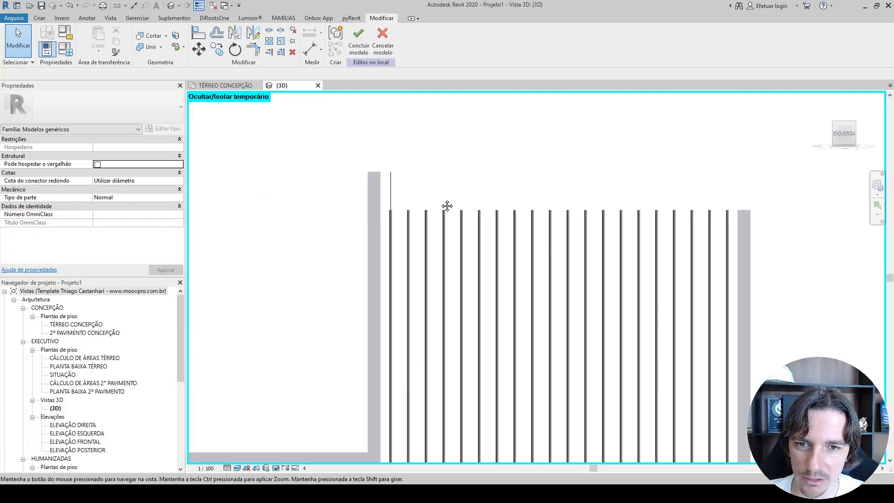
{"action": "left_click", "coordinate": [40, 18]}
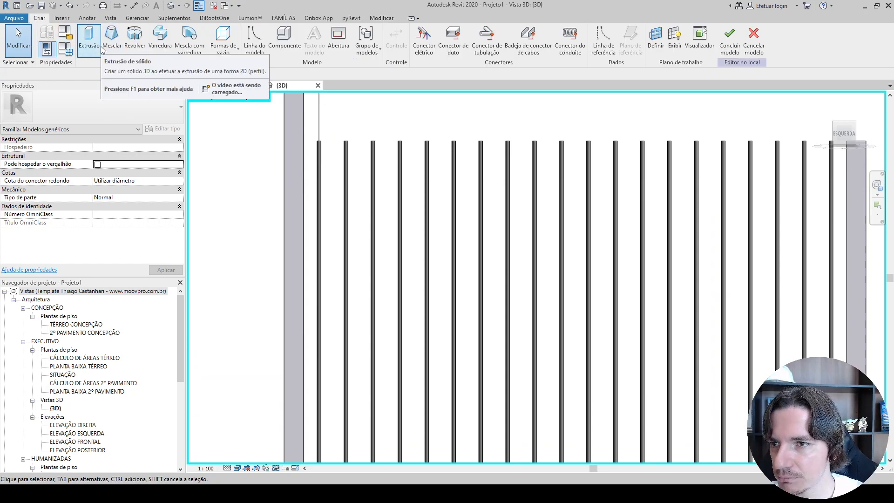
{"action": "left_click", "coordinate": [162, 43]}
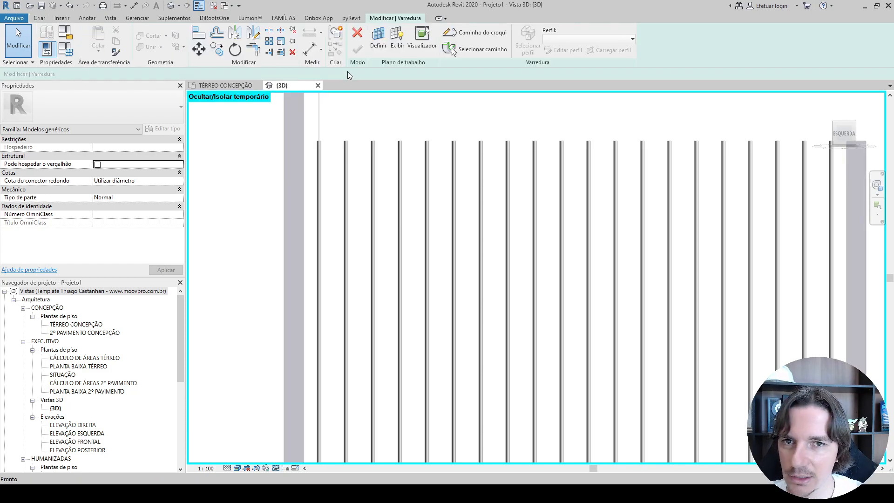
{"action": "left_click", "coordinate": [468, 31]}
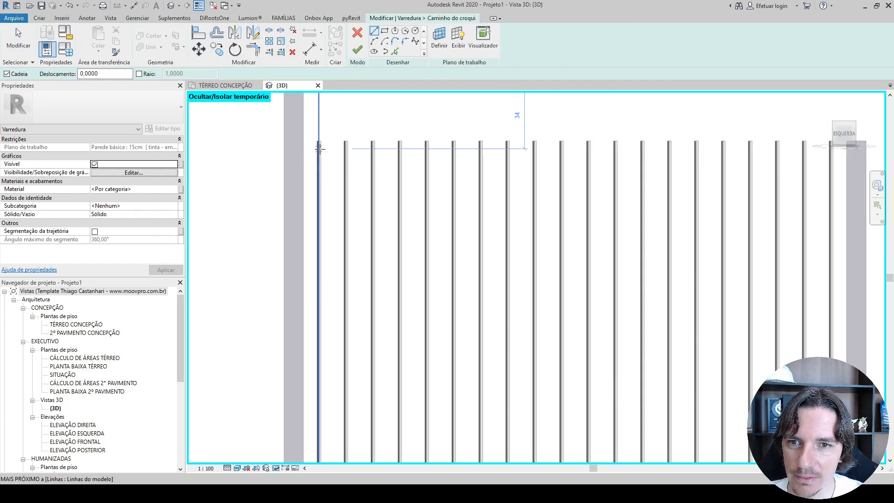
{"action": "left_click", "coordinate": [303, 156]}
{"action": "left_click", "coordinate": [847, 157]}
{"action": "scroll", "coordinate": [575, 156], "scroll_direction": "down", "scroll_amount": 2}
{"action": "key", "text": "Escape"}
{"action": "key", "text": "Escape"}
{"action": "mouse_move", "coordinate": [573, 182]}
{"action": "middle_mouse_down", "text": "shift"}
{"action": "mouse_move", "coordinate": [547, 215]}
{"action": "mouse_move", "coordinate": [443, 302]}
{"action": "middle_mouse_up", "text": "shift"}
{"action": "scroll", "coordinate": [468, 128], "scroll_direction": "up", "scroll_amount": 3}
{"action": "left_click", "coordinate": [357, 50]}
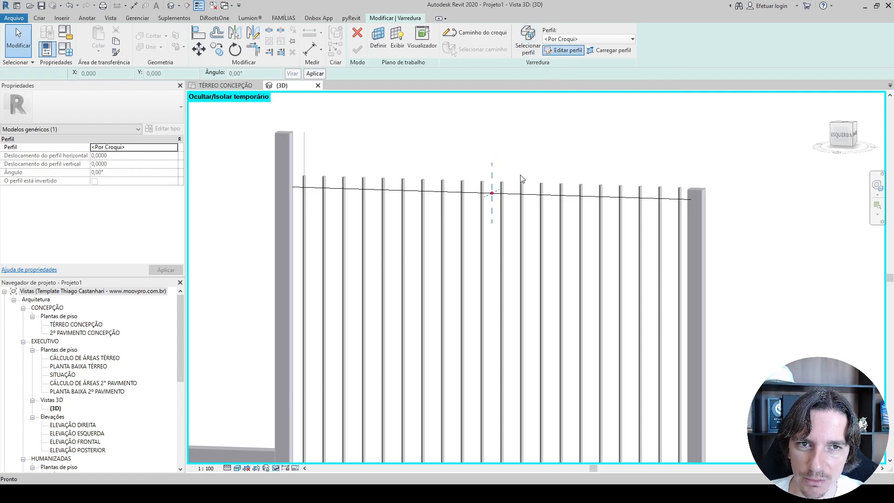
Edit the rail's sweep profile and sketch a circle of about 0.03 m radius centred on the path
{"action": "scroll", "coordinate": [508, 186], "scroll_direction": "up", "scroll_amount": 4}
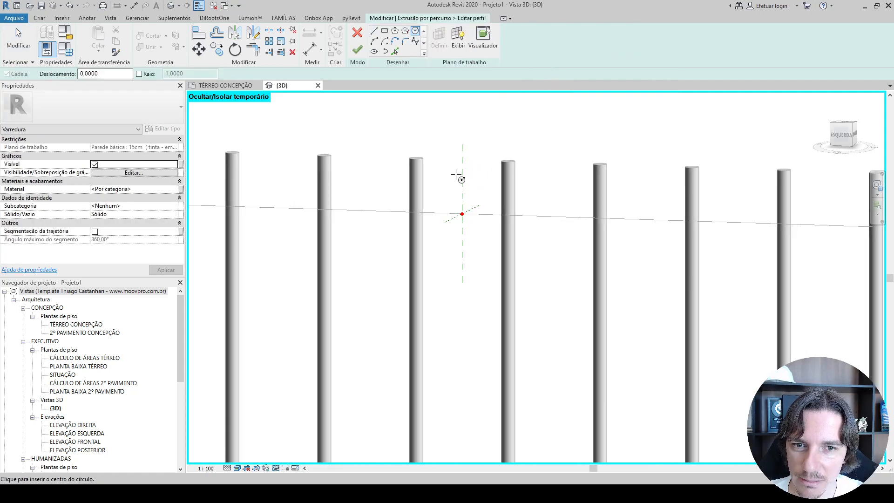
{"action": "scroll", "coordinate": [457, 175], "scroll_direction": "up", "scroll_amount": 2}
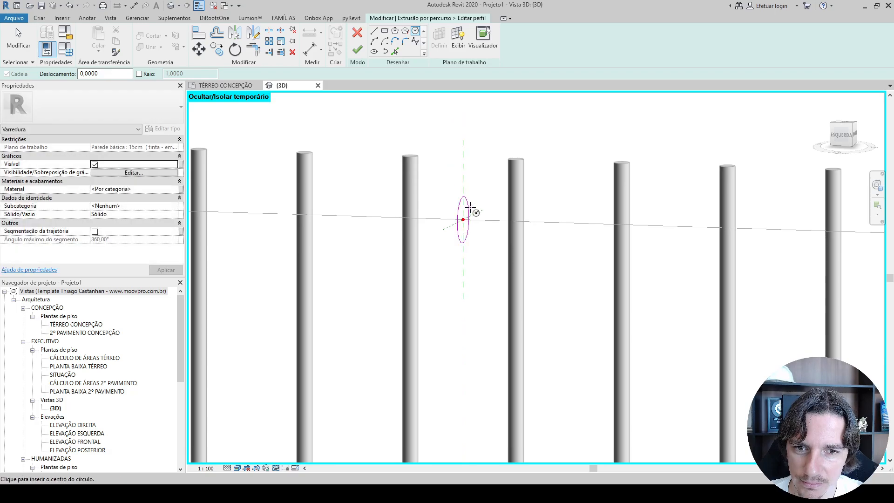
{"action": "key", "text": "Escape"}
{"action": "key", "text": "Escape"}
Try to set the profile circle's radius to 0.005 m and finish the horizontal rail sweep
{"action": "left_click", "coordinate": [469, 220]}
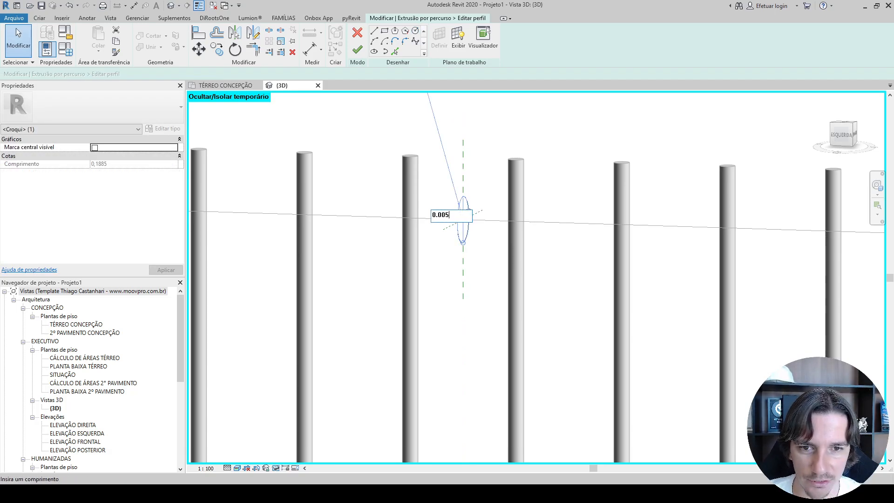
{"action": "left_click", "coordinate": [357, 49]}
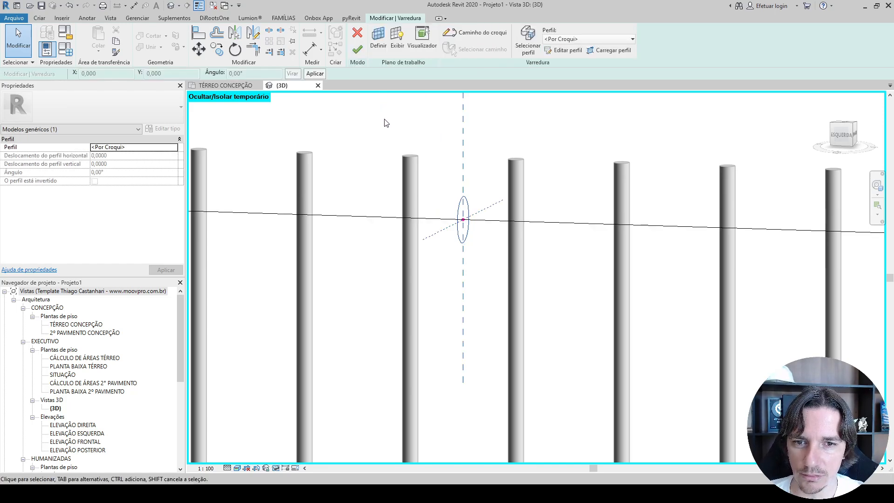
{"action": "left_click", "coordinate": [357, 56]}
{"action": "scroll", "coordinate": [438, 186], "scroll_direction": "down", "scroll_amount": 5}
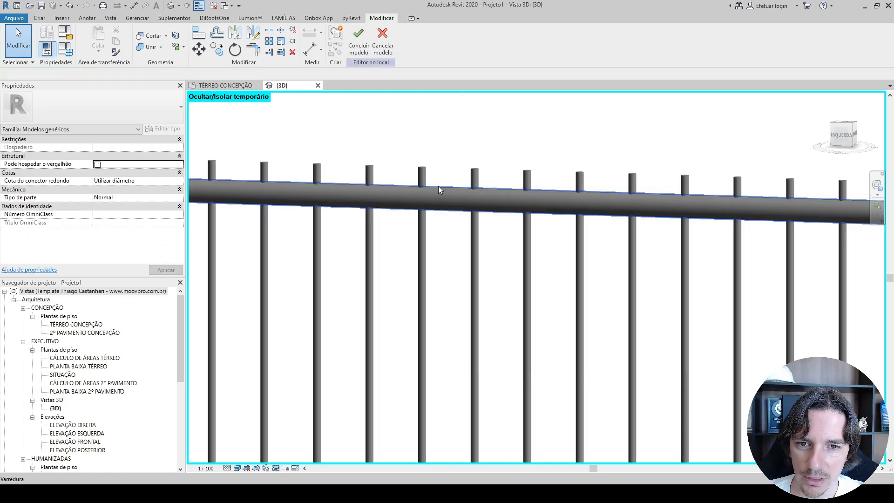
Reopen the horizontal rail's sweep profile, set the circle's radius to 0.005 m and finish the sweep
{"action": "scroll", "coordinate": [443, 198], "scroll_direction": "down", "scroll_amount": 2}
{"action": "middle_click_drag", "start_coordinate": [443, 201], "coordinate": [404, 261], "text": "shift"}
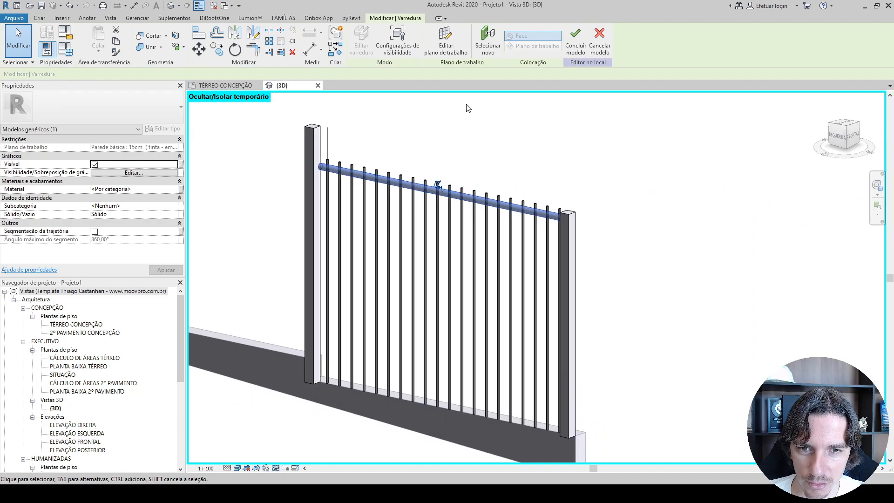
{"action": "scroll", "coordinate": [466, 106], "scroll_direction": "up", "scroll_amount": 2}
{"action": "left_click", "coordinate": [372, 52]}
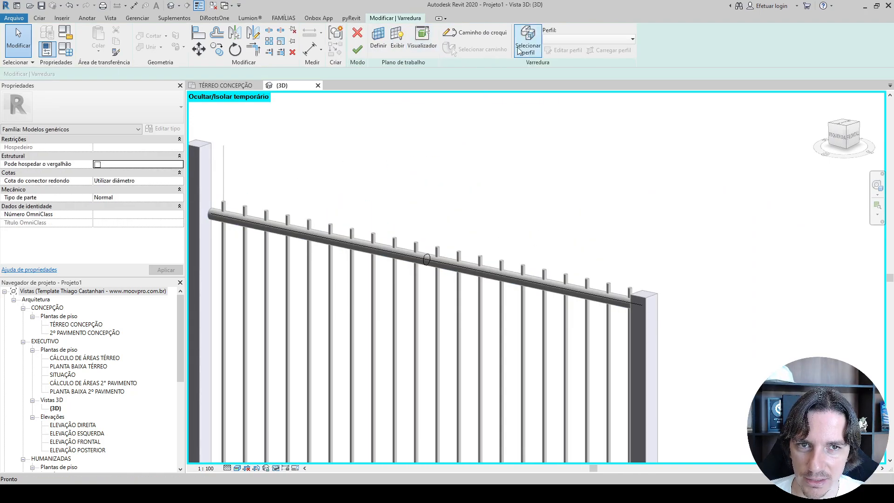
{"action": "left_click", "coordinate": [564, 50]}
{"action": "scroll", "coordinate": [410, 281], "scroll_direction": "up", "scroll_amount": 2}
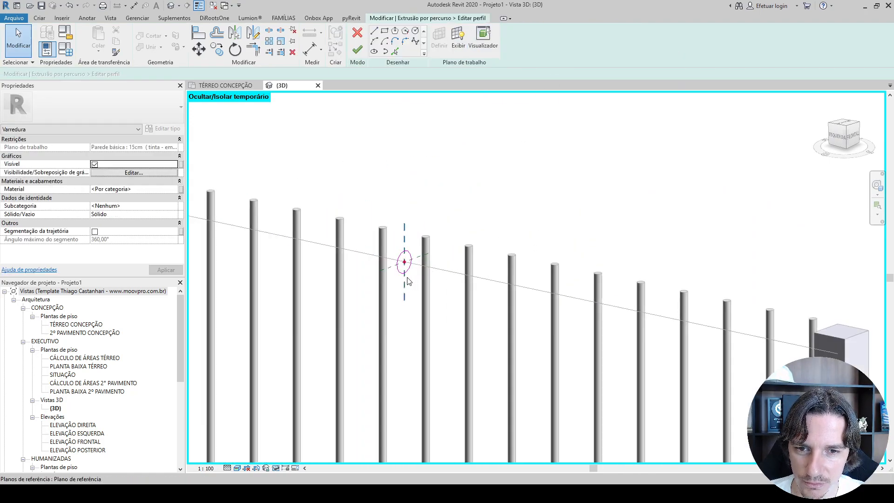
{"action": "left_click", "coordinate": [410, 270]}
{"action": "scroll", "coordinate": [409, 254], "scroll_direction": "up", "scroll_amount": 2}
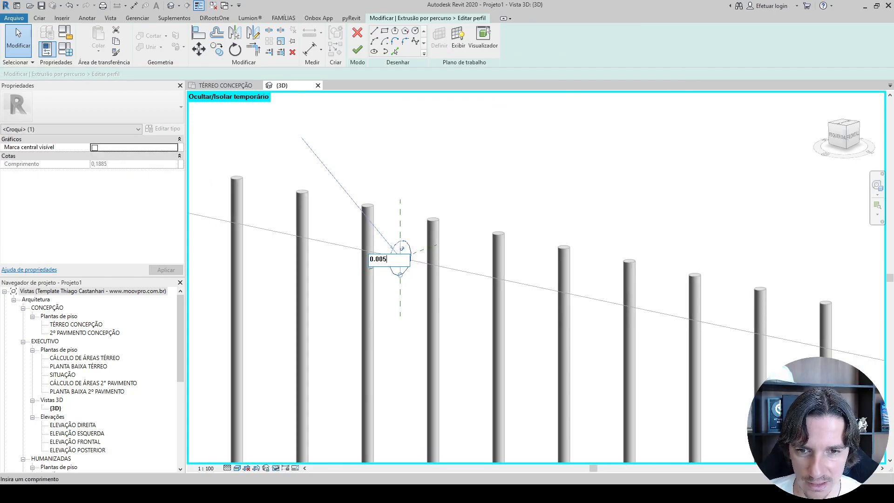
{"action": "left_click", "coordinate": [356, 51]}
{"action": "left_click", "coordinate": [356, 51]}
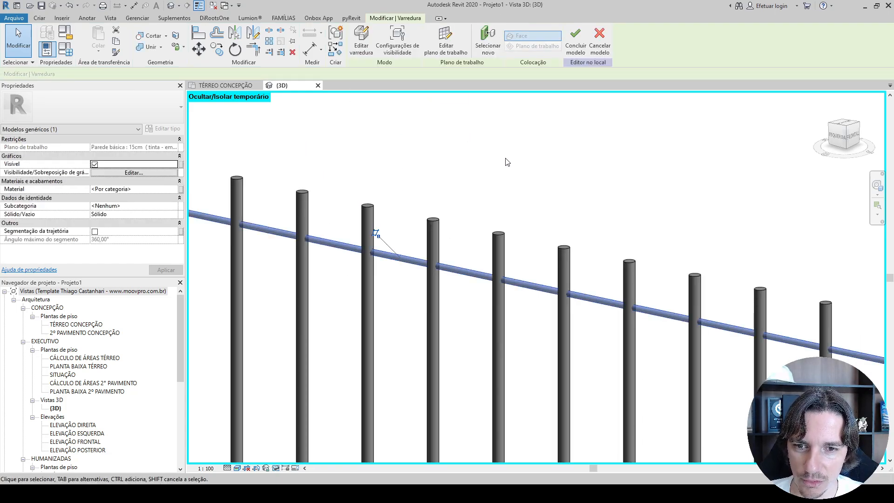
{"action": "left_click", "coordinate": [507, 162]}
{"action": "scroll", "coordinate": [507, 162], "scroll_direction": "down", "scroll_amount": 5}
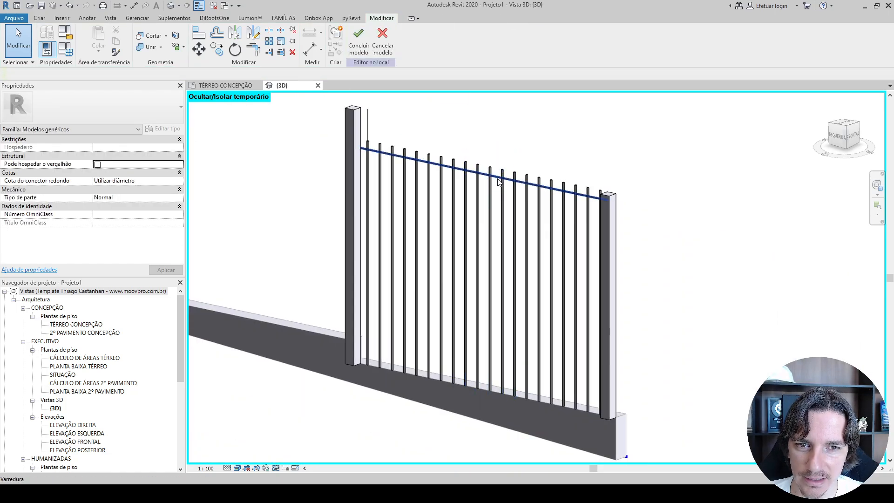
Array the top horizontal rail vertically down the fence, placing the last copy just above the top of the wall
{"action": "left_click", "coordinate": [497, 179]}
{"action": "left_click", "coordinate": [837, 137]}
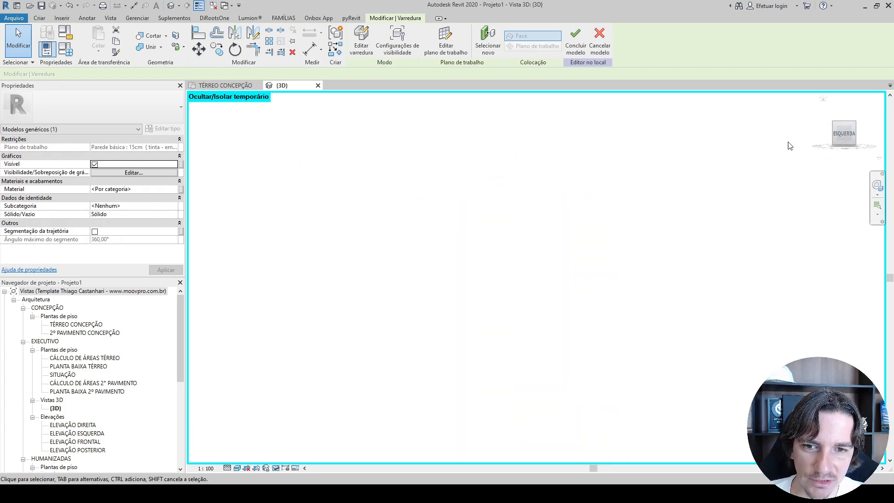
{"action": "middle_click_drag", "start_coordinate": [294, 156], "coordinate": [253, 92]}
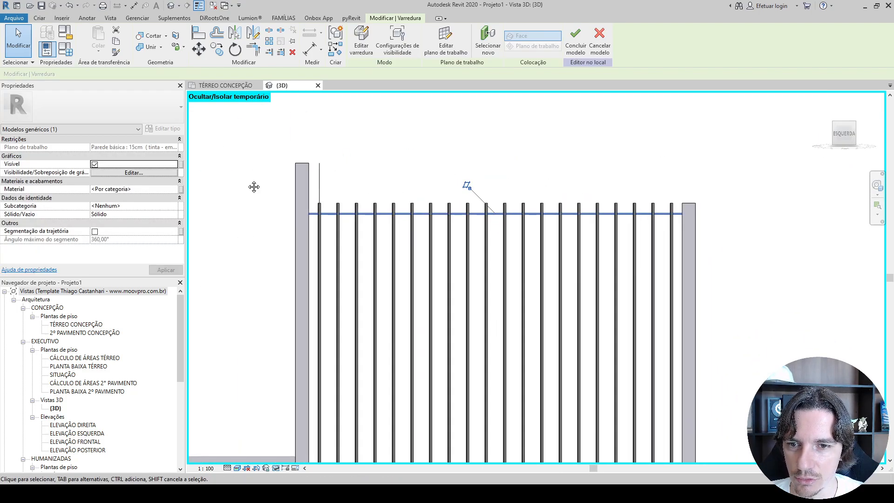
{"action": "middle_click_drag", "start_coordinate": [249, 188], "coordinate": [241, 139]}
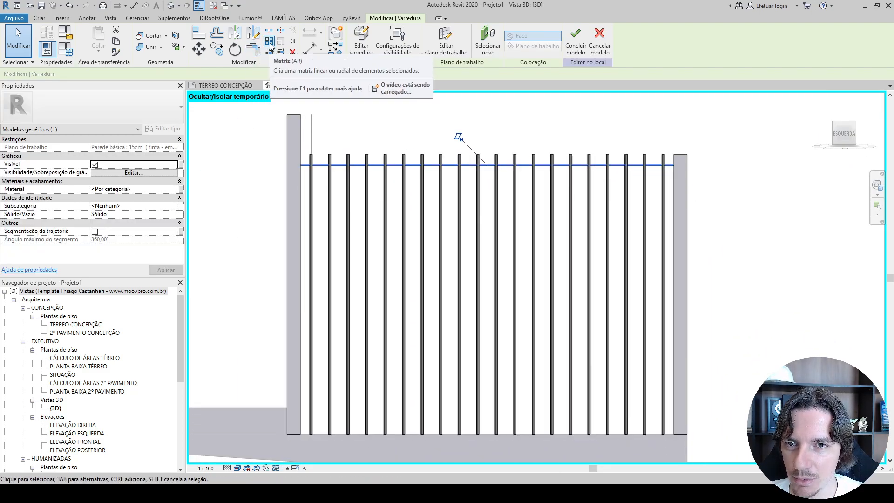
{"action": "left_click", "coordinate": [256, 51]}
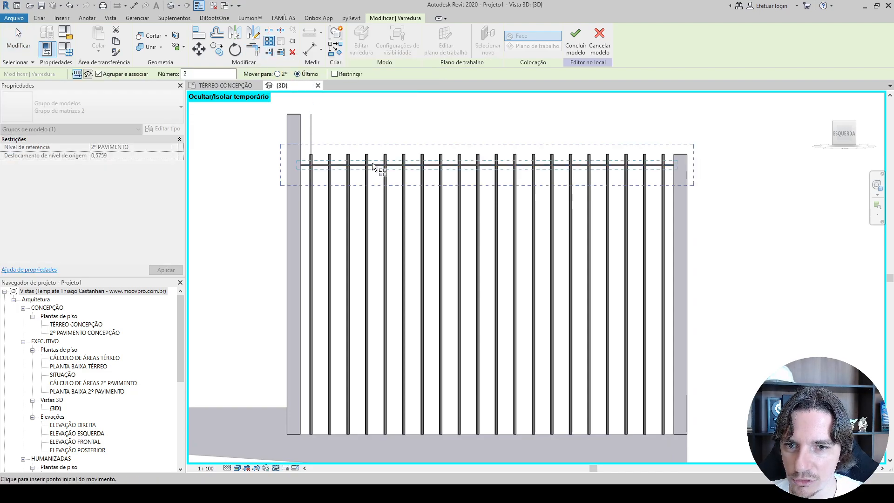
{"action": "scroll", "coordinate": [373, 166], "scroll_direction": "up", "scroll_amount": 3}
{"action": "left_click", "coordinate": [374, 167]}
{"action": "scroll", "coordinate": [373, 170], "scroll_direction": "down", "scroll_amount": 4}
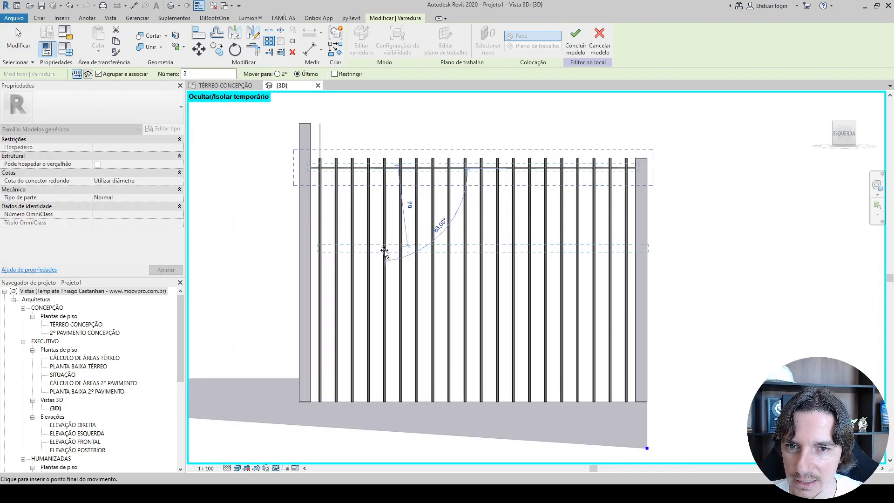
{"action": "middle_click_drag", "start_coordinate": [384, 252], "coordinate": [399, 124]}
{"action": "scroll", "coordinate": [389, 236], "scroll_direction": "up", "scroll_amount": 4}
{"action": "middle_click_drag", "start_coordinate": [390, 253], "coordinate": [390, 264]}
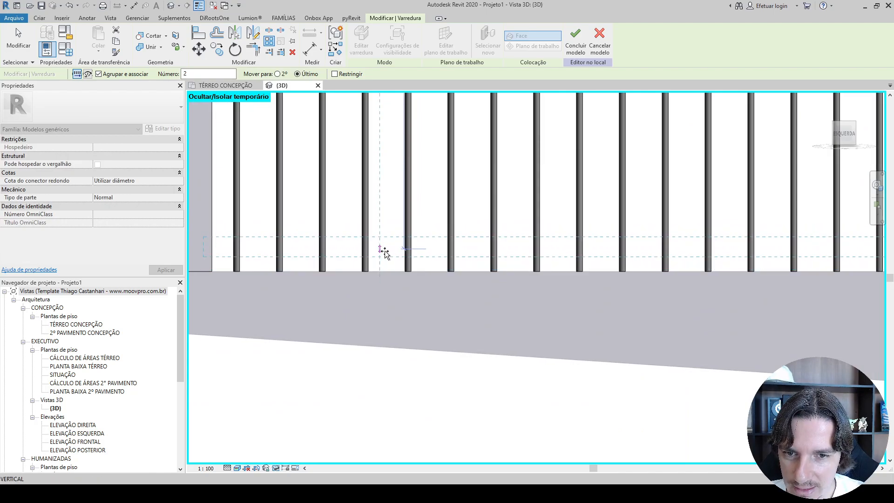
{"action": "left_click", "coordinate": [383, 251]}
Set the rail array's count to 20 and accept the identical-geometry notice
{"action": "scroll", "coordinate": [387, 250], "scroll_direction": "down", "scroll_amount": 5}
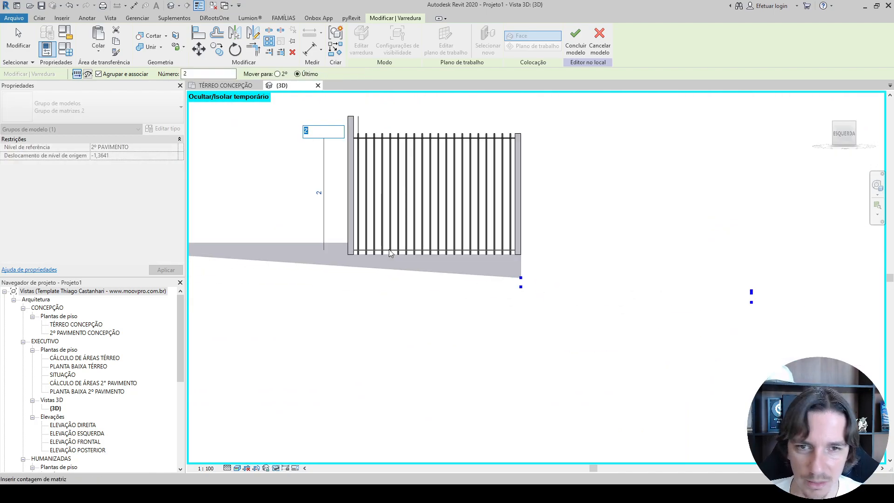
{"action": "type", "text": "20"}
{"action": "key", "text": "Return"}
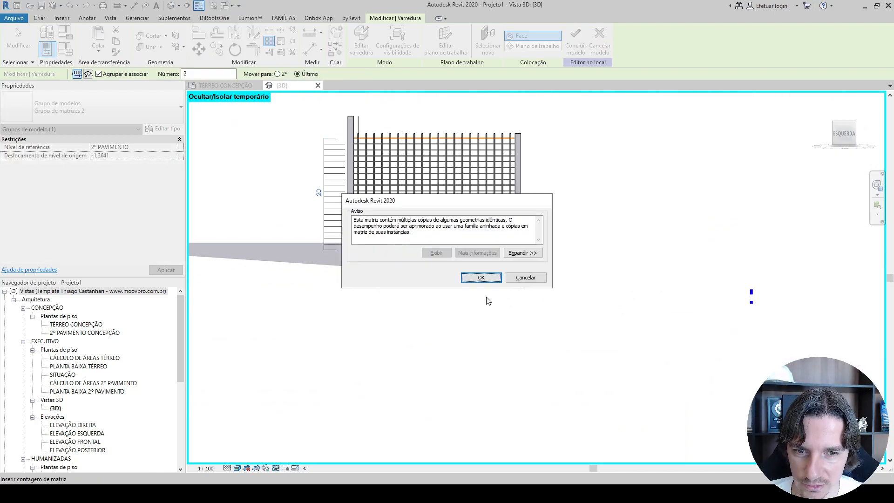
{"action": "left_click", "coordinate": [481, 278]}
{"action": "key", "text": "Escape"}
Select the extrusion of the two fence posts and show the wall's end from directly above
{"action": "middle_click_drag", "start_coordinate": [610, 266], "coordinate": [450, 414], "text": "shift"}
{"action": "scroll", "coordinate": [441, 292], "scroll_direction": "up", "scroll_amount": 3}
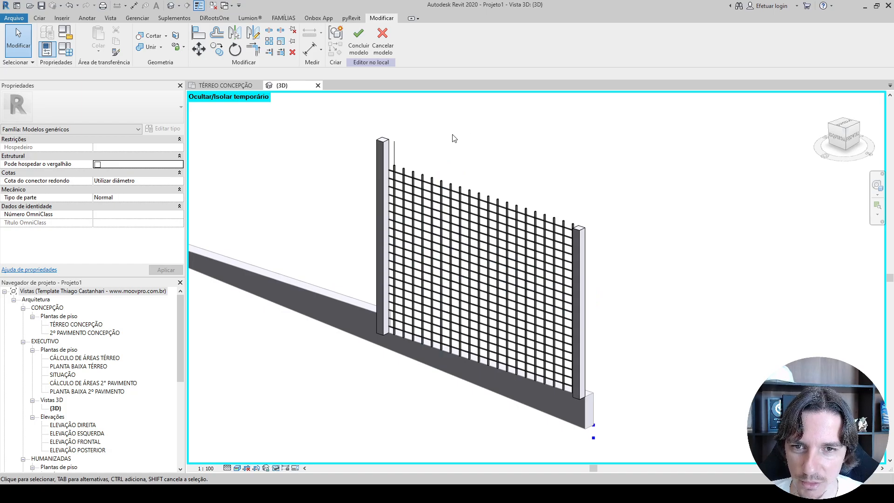
{"action": "middle_click_drag", "start_coordinate": [520, 185], "coordinate": [739, 426], "text": "shift"}
{"action": "scroll", "coordinate": [473, 130], "scroll_direction": "up", "scroll_amount": 6}
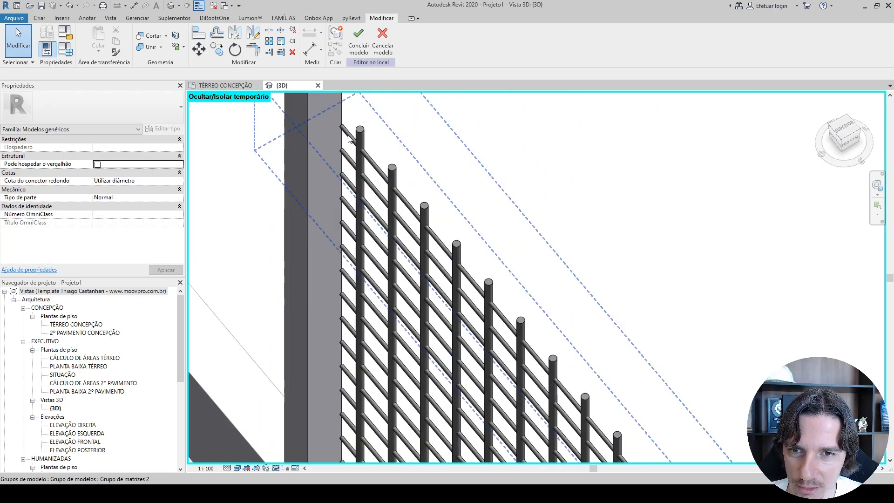
{"action": "scroll", "coordinate": [527, 274], "scroll_direction": "down", "scroll_amount": 4}
{"action": "middle_click_drag", "start_coordinate": [527, 273], "coordinate": [652, 248], "text": "shift"}
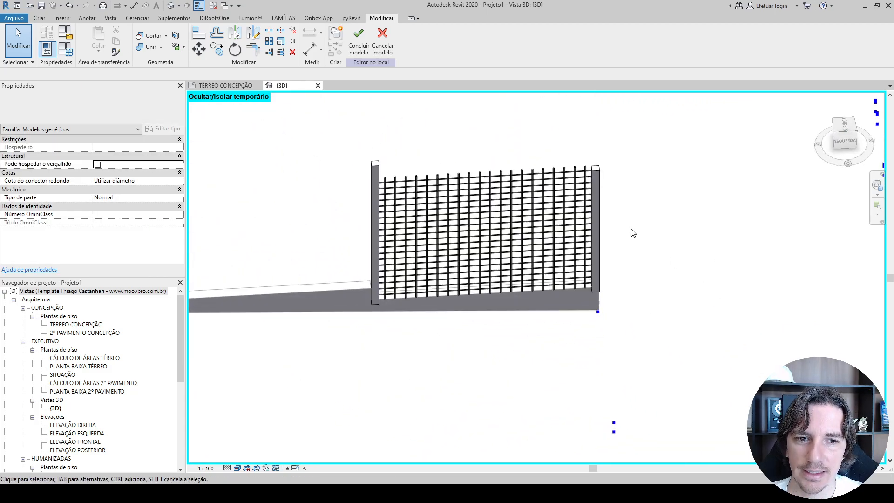
{"action": "left_click", "coordinate": [597, 168]}
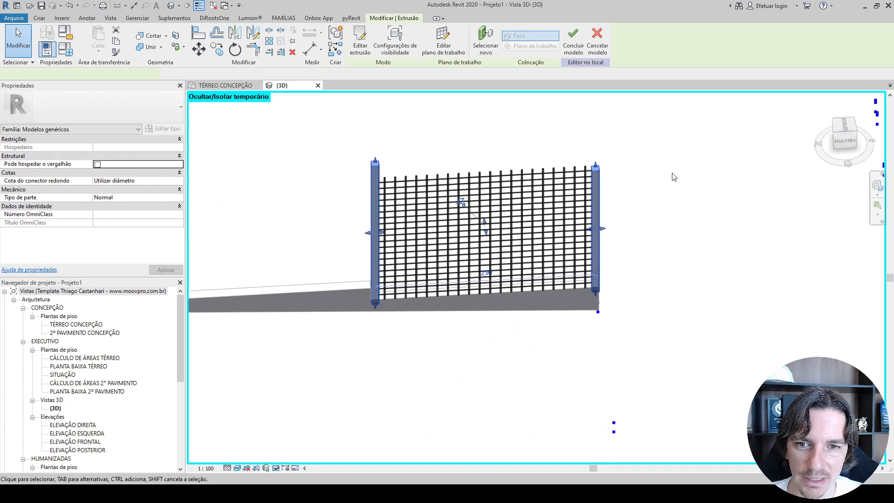
{"action": "left_click", "coordinate": [845, 126]}
{"action": "middle_click_drag", "start_coordinate": [695, 158], "coordinate": [743, 252]}
{"action": "scroll", "coordinate": [743, 253], "scroll_direction": "up", "scroll_amount": 5}
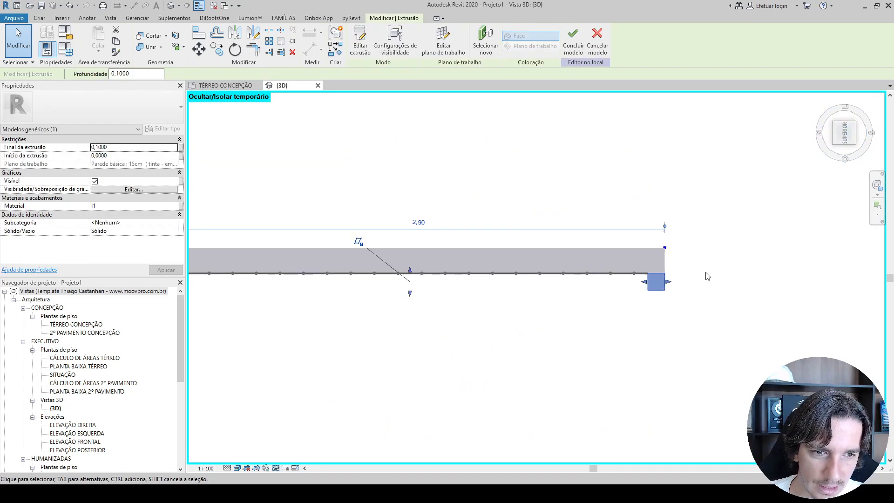
{"action": "key", "text": "m"}
{"action": "key", "text": "v"}
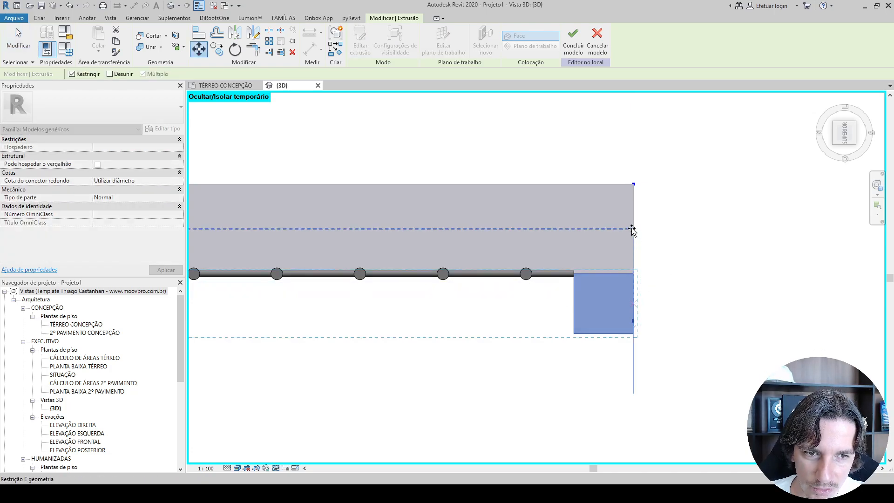
{"action": "key", "text": "Escape"}
Copy the two posts from the wall's face onto the wall's centreline and delete the original posts
{"action": "scroll", "coordinate": [684, 236], "scroll_direction": "down", "scroll_amount": 2}
{"action": "scroll", "coordinate": [682, 236], "scroll_direction": "up", "scroll_amount": 1}
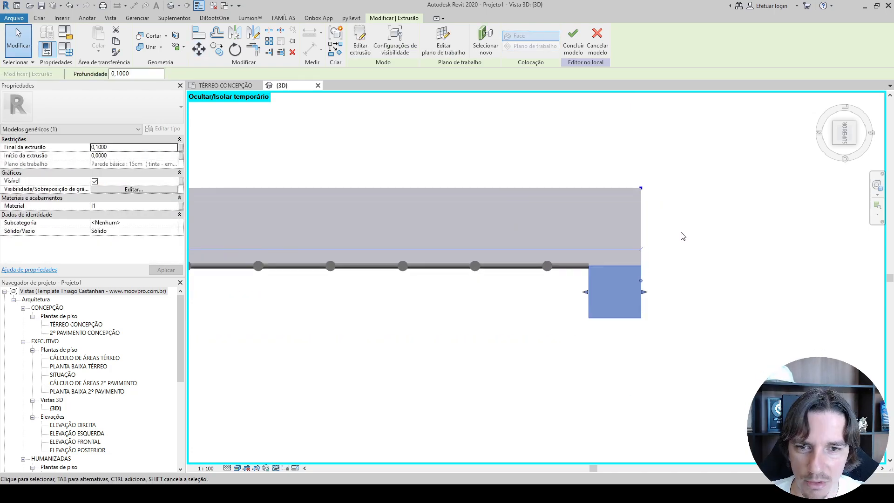
{"action": "key", "text": "c"}
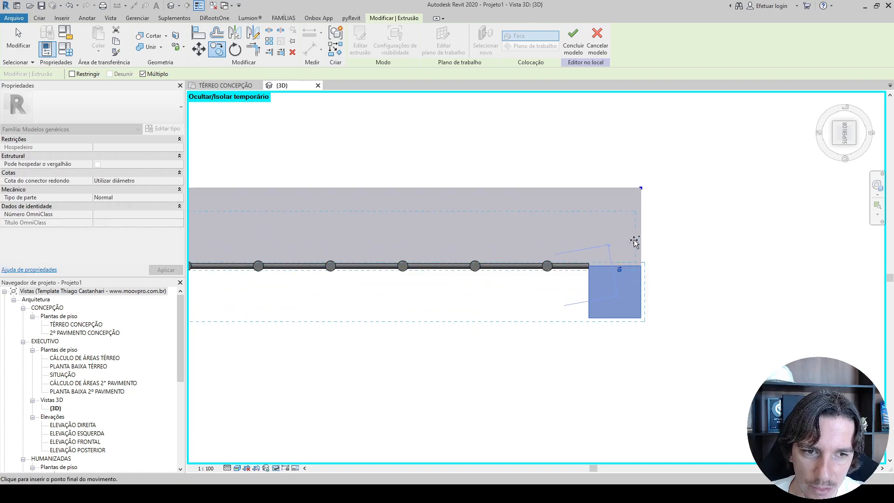
{"action": "left_click", "coordinate": [641, 225]}
{"action": "key", "text": "Escape"}
{"action": "key", "text": "Escape"}
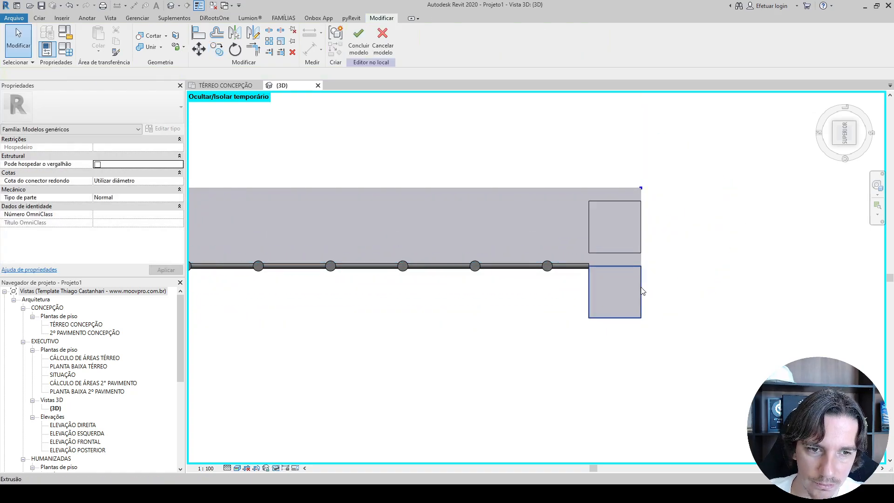
{"action": "scroll", "coordinate": [643, 292], "scroll_direction": "down", "scroll_amount": 5}
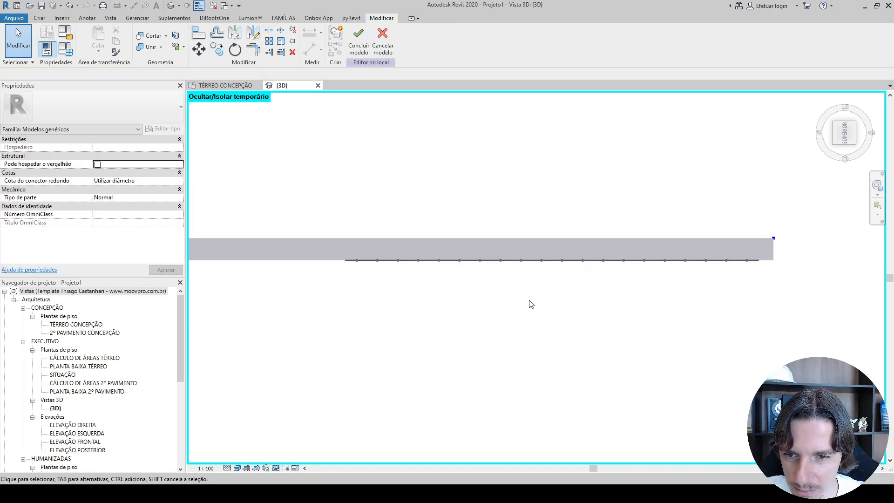
Copy all the vertical bars and horizontal rails from the wall's face onto the centreline of the posts
{"action": "left_click_drag", "start_coordinate": [293, 248], "coordinate": [769, 360]}
{"action": "scroll", "coordinate": [782, 263], "scroll_direction": "up", "scroll_amount": 5}
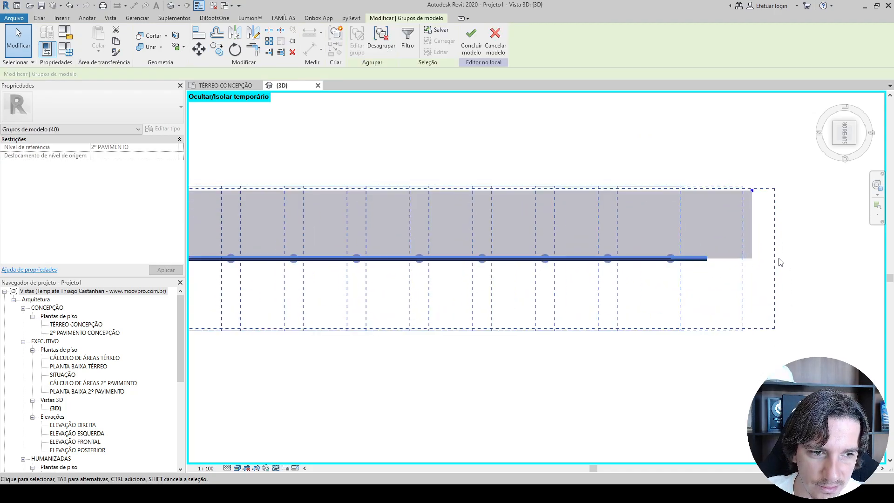
{"action": "key", "text": "c"}
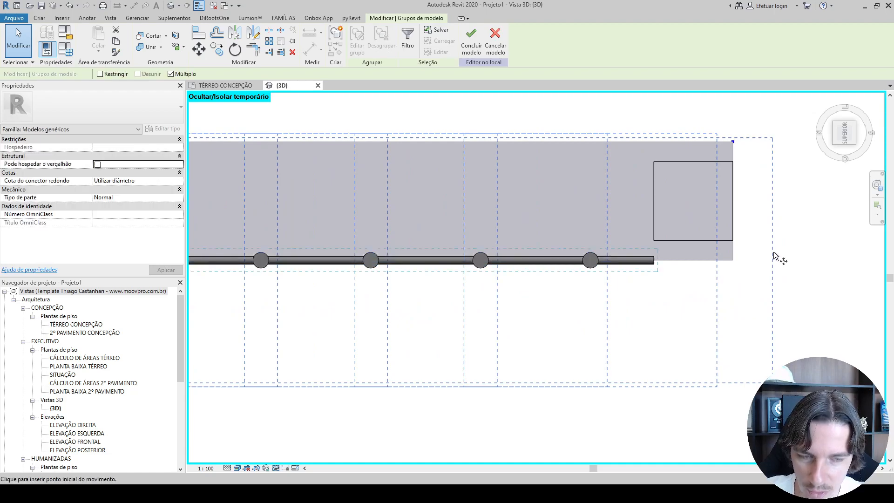
{"action": "scroll", "coordinate": [636, 260], "scroll_direction": "up", "scroll_amount": 5}
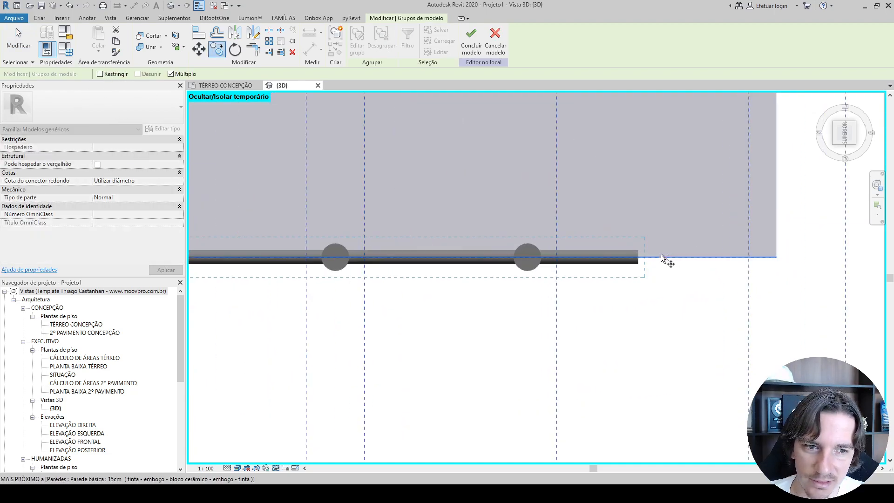
{"action": "middle_click_drag", "start_coordinate": [625, 167], "coordinate": [619, 247]}
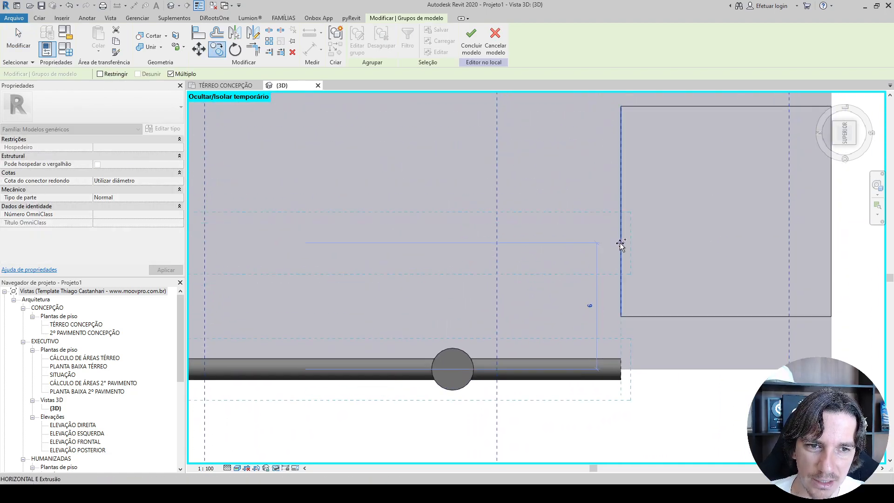
{"action": "left_click", "coordinate": [621, 213]}
{"action": "scroll", "coordinate": [626, 217], "scroll_direction": "down", "scroll_amount": 6}
{"action": "key", "text": "Escape"}
{"action": "key", "text": "Escape"}
Delete the original set of bars and rails left along the wall's face
{"action": "scroll", "coordinate": [433, 319], "scroll_direction": "down", "scroll_amount": 2}
{"action": "middle_click_drag", "start_coordinate": [451, 319], "coordinate": [660, 324]}
{"action": "left_click_drag", "start_coordinate": [353, 297], "coordinate": [771, 347]}
{"action": "key", "text": "Escape"}
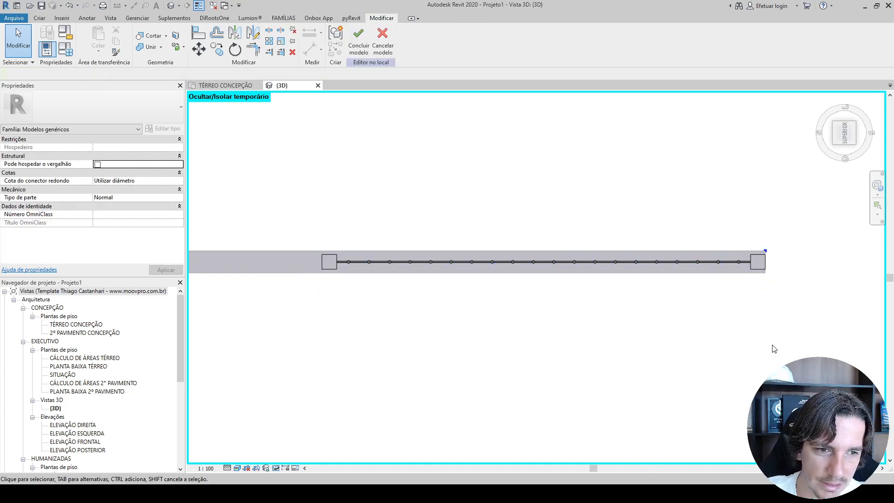
Check the centred fence from the side and finish the in-place model
{"action": "middle_click_drag", "start_coordinate": [683, 334], "coordinate": [757, 110], "text": "shift"}
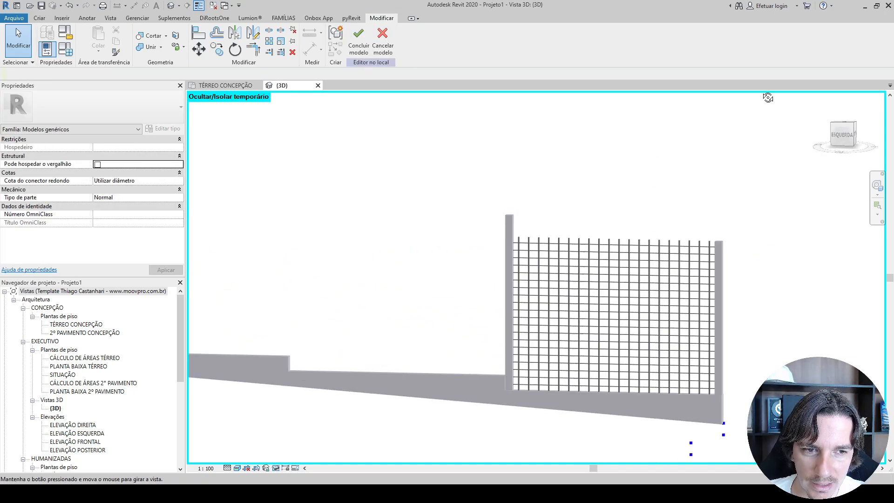
{"action": "middle_click_drag", "start_coordinate": [781, 255], "coordinate": [759, 280], "text": "shift"}
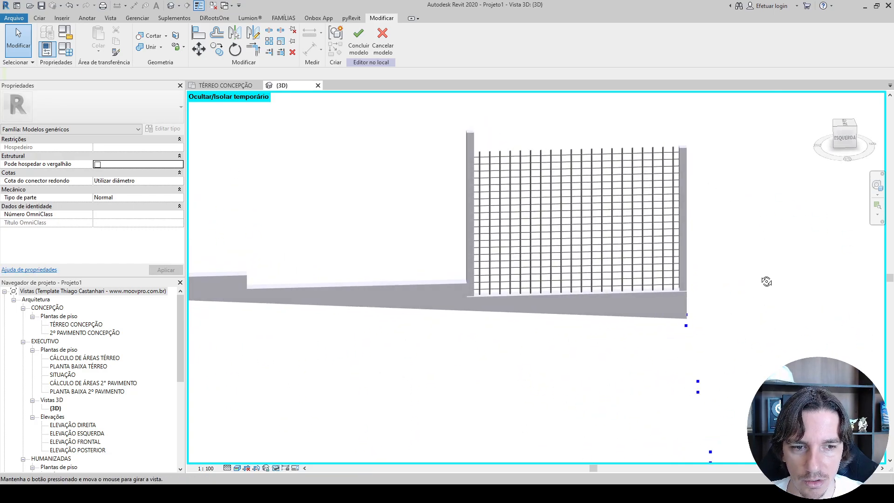
{"action": "left_click", "coordinate": [360, 43]}
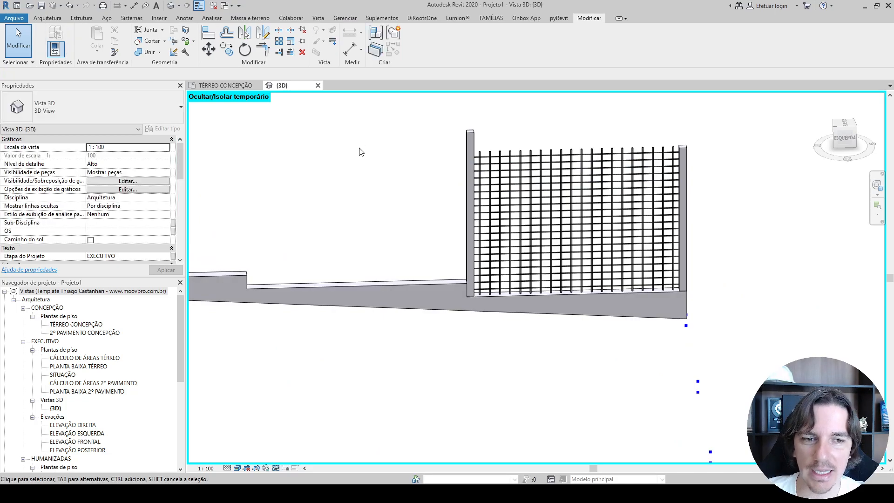
Copy the fence panel from its lower outer post corner to the corner of the next wall step up
{"action": "scroll", "coordinate": [362, 150], "scroll_direction": "down", "scroll_amount": 3}
{"action": "left_click", "coordinate": [454, 171]}
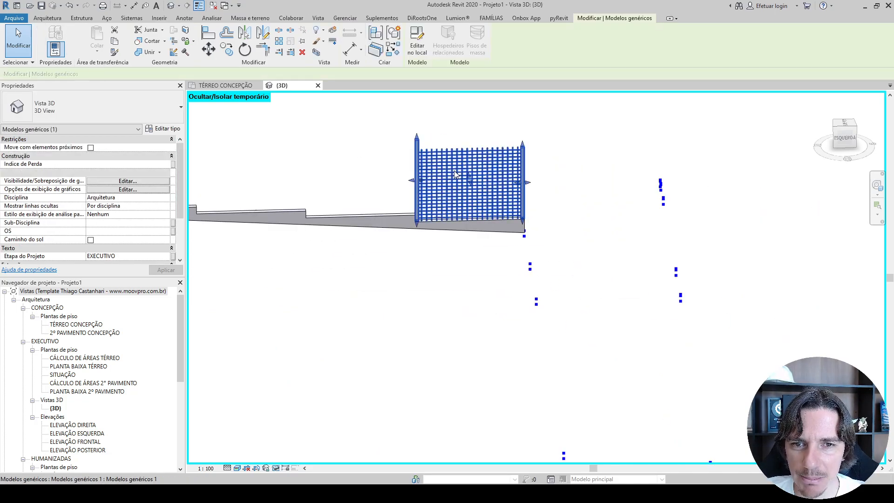
{"action": "left_click", "coordinate": [844, 138]}
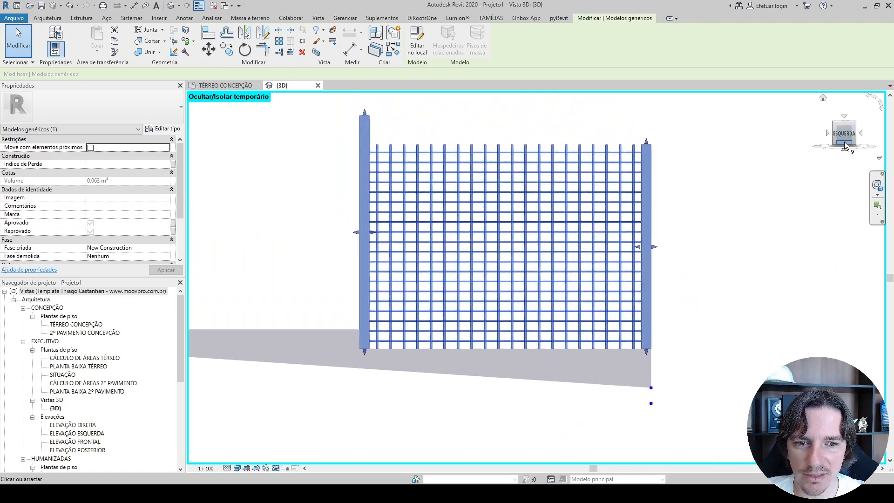
{"action": "key", "text": "c"}
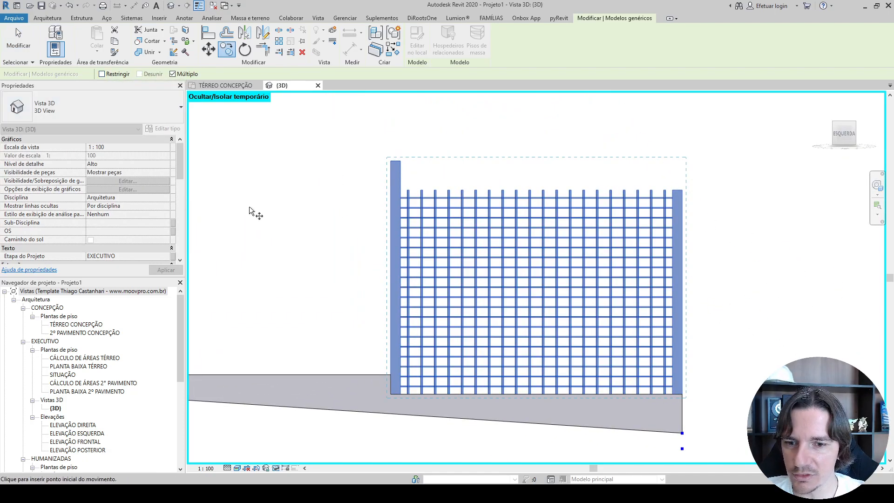
{"action": "middle_click_drag", "start_coordinate": [330, 292], "coordinate": [384, 232]}
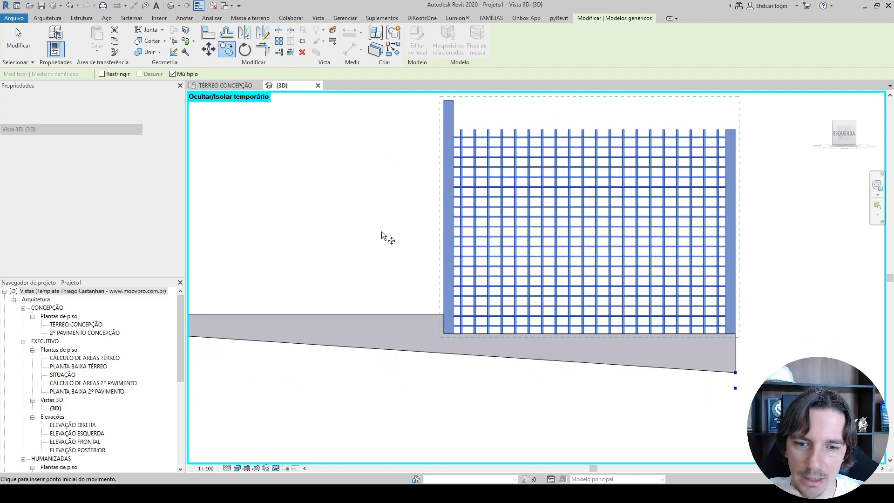
{"action": "left_click", "coordinate": [735, 335]}
{"action": "scroll", "coordinate": [489, 331], "scroll_direction": "up", "scroll_amount": 3}
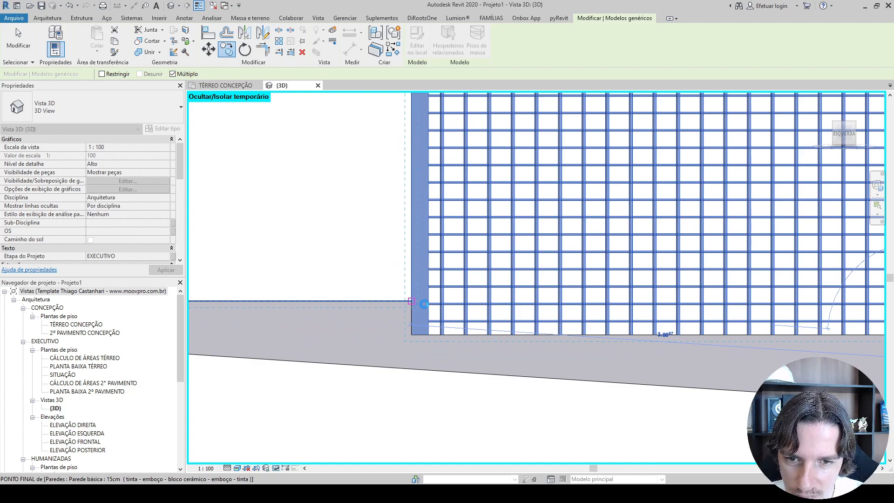
Place another copy of the fence panel at the corner of the following wall step and end the copying
{"action": "scroll", "coordinate": [422, 303], "scroll_direction": "down", "scroll_amount": 5}
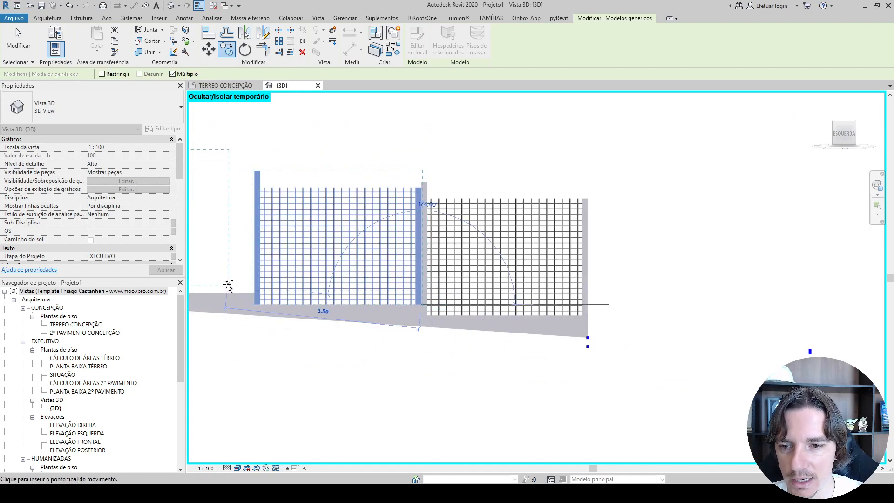
{"action": "scroll", "coordinate": [230, 287], "scroll_direction": "up", "scroll_amount": 3}
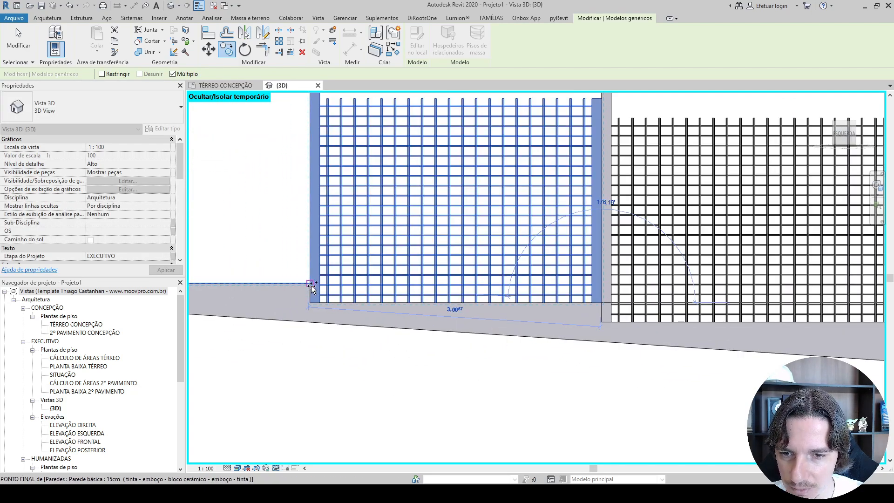
{"action": "left_click", "coordinate": [303, 308]}
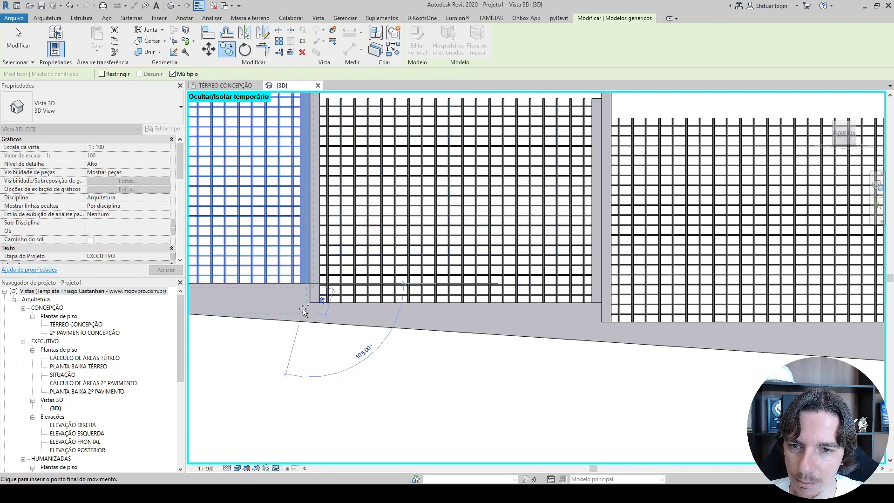
{"action": "key", "text": "Escape"}
{"action": "middle_click_drag", "start_coordinate": [302, 309], "coordinate": [344, 395], "text": "shift"}
{"action": "scroll", "coordinate": [421, 301], "scroll_direction": "up", "scroll_amount": 4}
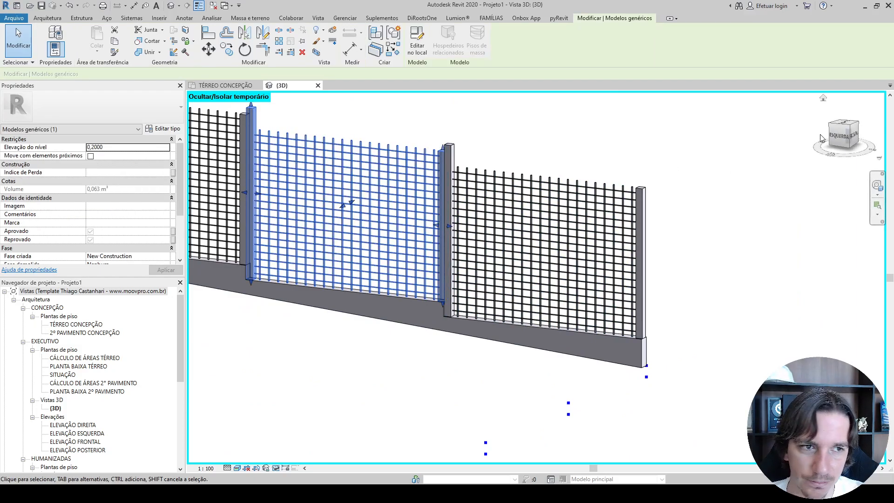
From the side view, delete the uppermost fence panel copy and open the adjacent lower copy for in-place editing
{"action": "left_click", "coordinate": [841, 137]}
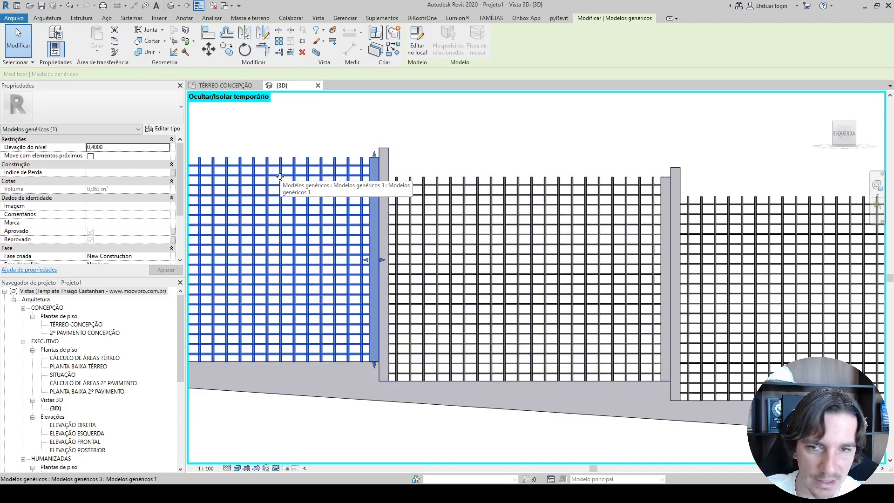
{"action": "left_click", "coordinate": [279, 181]}
{"action": "key", "text": "Delete"}
{"action": "left_click", "coordinate": [385, 153]}
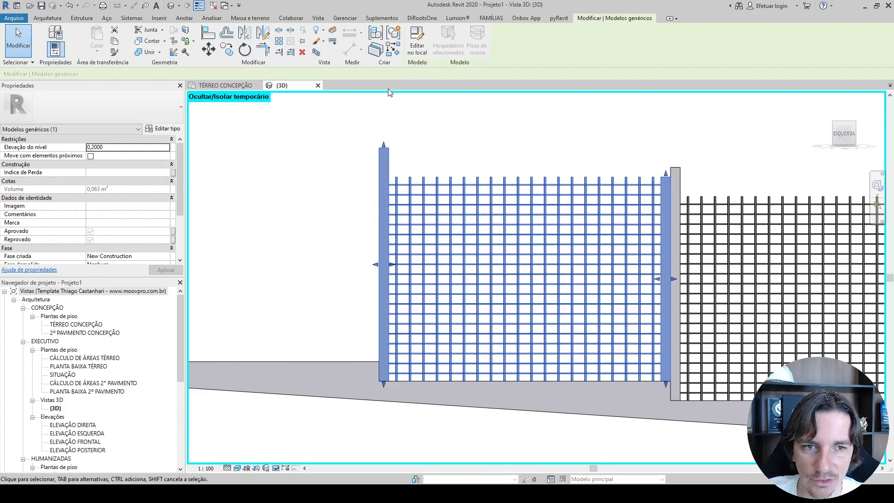
{"action": "left_click", "coordinate": [412, 48]}
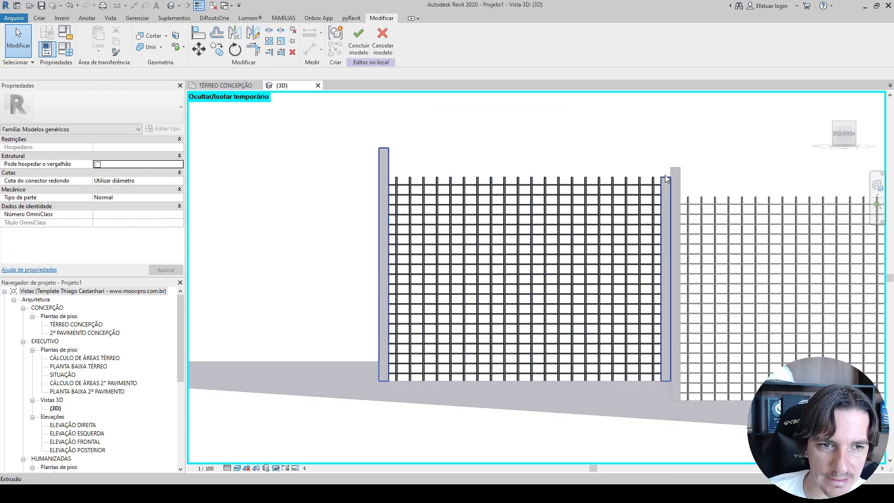
Delete the extrusion that forms both posts of the fence panel being edited
{"action": "left_click", "coordinate": [666, 178]}
{"action": "key", "text": "Delete"}
{"action": "scroll", "coordinate": [556, 166], "scroll_direction": "down", "scroll_amount": 3}
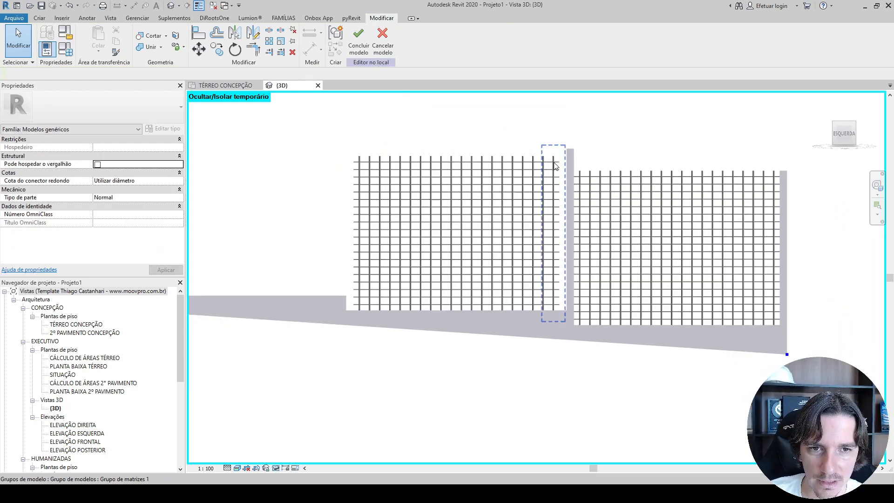
{"action": "scroll", "coordinate": [556, 166], "scroll_direction": "up", "scroll_amount": 5}
Within the rail array group, extend the top rail's sweep path to the neighbouring panel's post and finish the group
{"action": "left_click", "coordinate": [556, 166]}
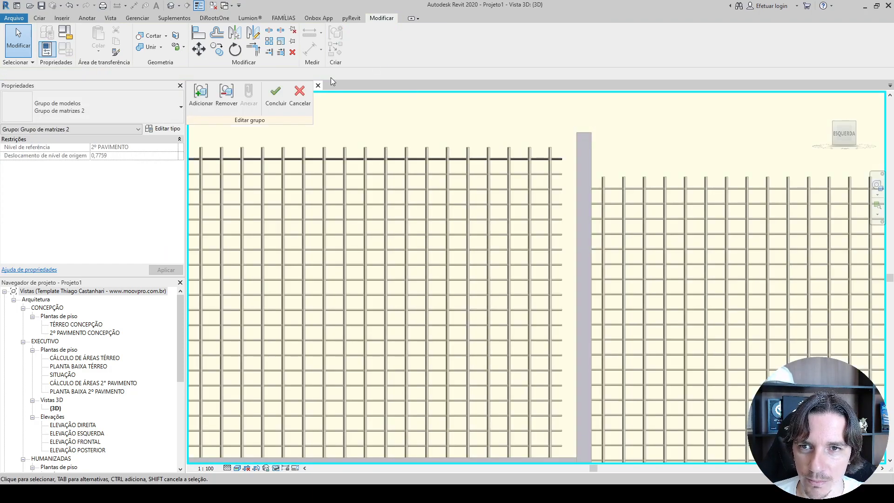
{"action": "left_click", "coordinate": [421, 159]}
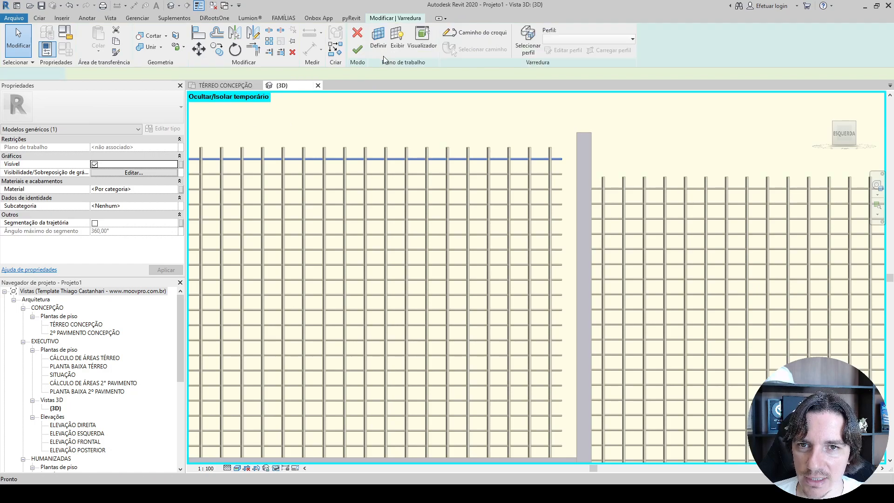
{"action": "left_click", "coordinate": [473, 35]}
{"action": "scroll", "coordinate": [568, 164], "scroll_direction": "up", "scroll_amount": 3}
{"action": "left_click", "coordinate": [556, 157]}
{"action": "left_click_drag", "start_coordinate": [558, 156], "coordinate": [583, 157]}
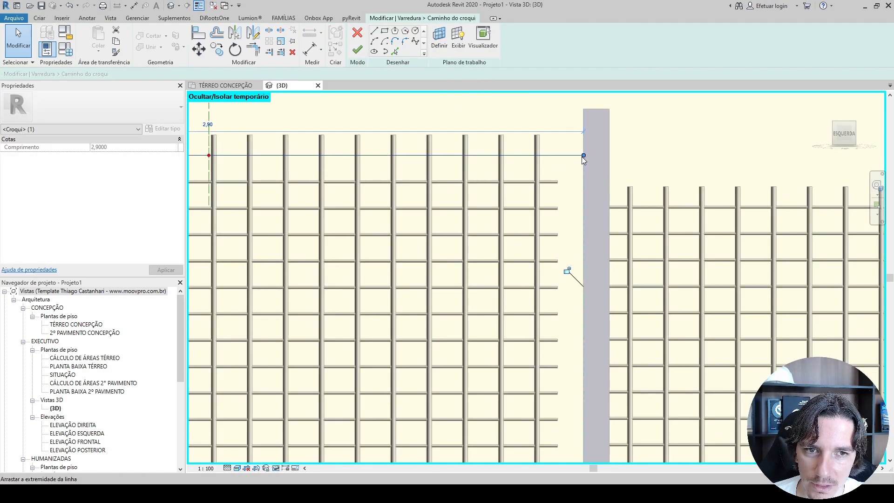
{"action": "left_click", "coordinate": [356, 55]}
{"action": "left_click", "coordinate": [356, 55]}
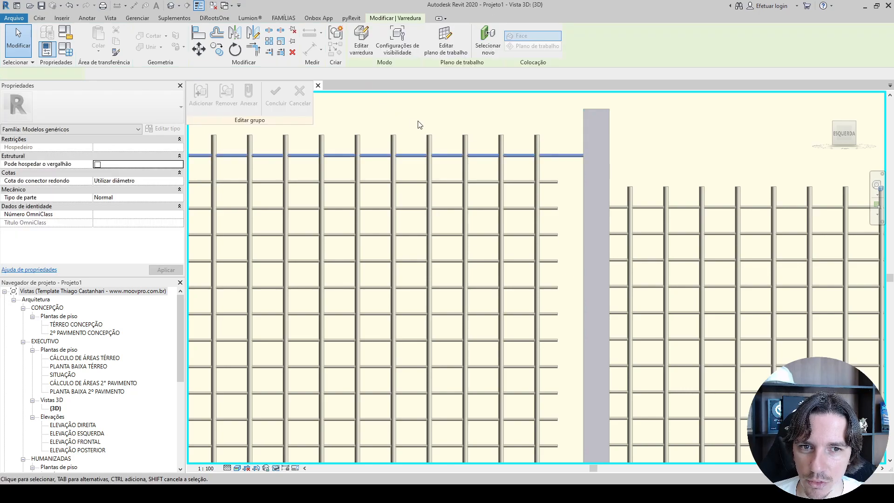
{"action": "left_click", "coordinate": [275, 107]}
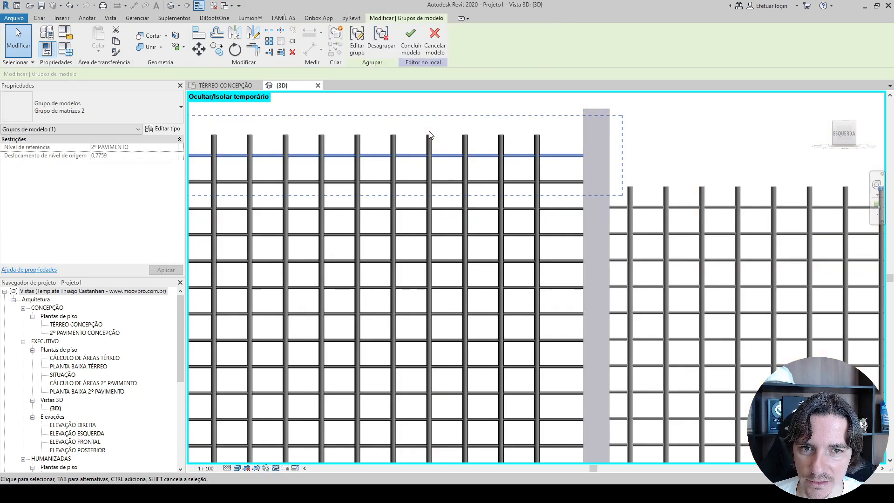
Undo the rail extension and the deletion of the panel's posts
{"action": "key", "text": "Escape"}
{"action": "scroll", "coordinate": [498, 393], "scroll_direction": "down", "scroll_amount": 3}
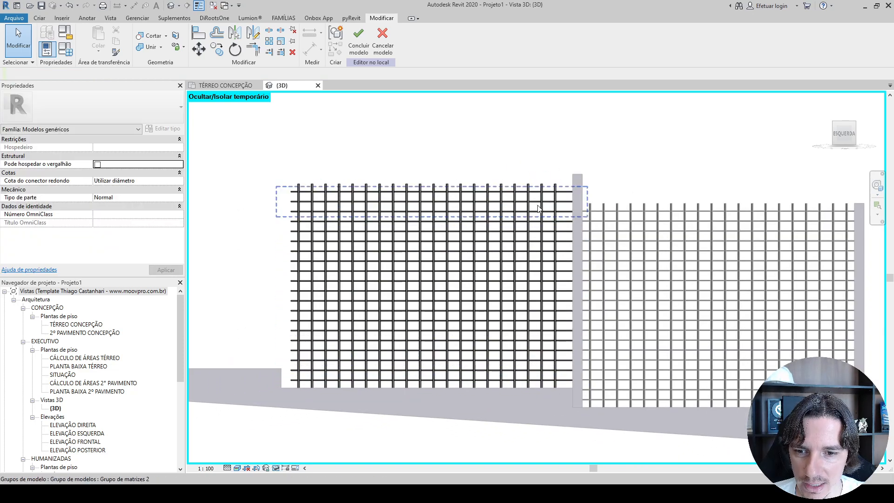
{"action": "scroll", "coordinate": [538, 208], "scroll_direction": "down", "scroll_amount": 3}
{"action": "scroll", "coordinate": [395, 210], "scroll_direction": "up", "scroll_amount": 2}
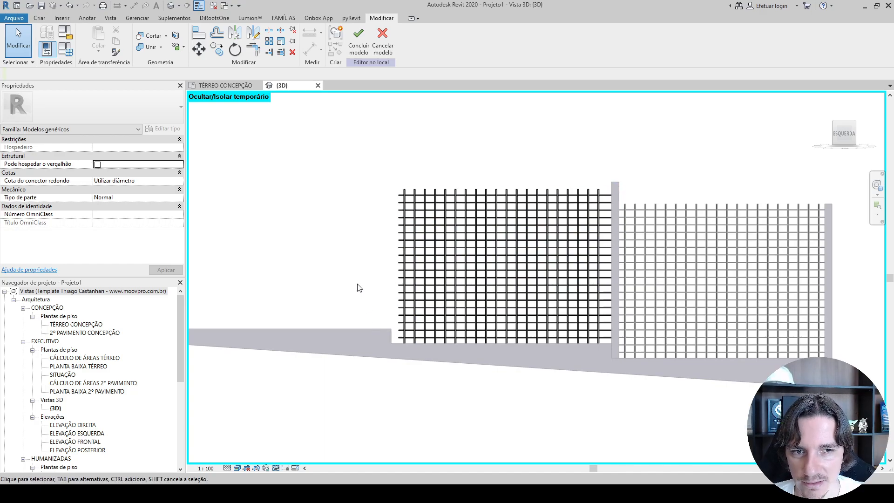
{"action": "left_click", "coordinate": [378, 52]}
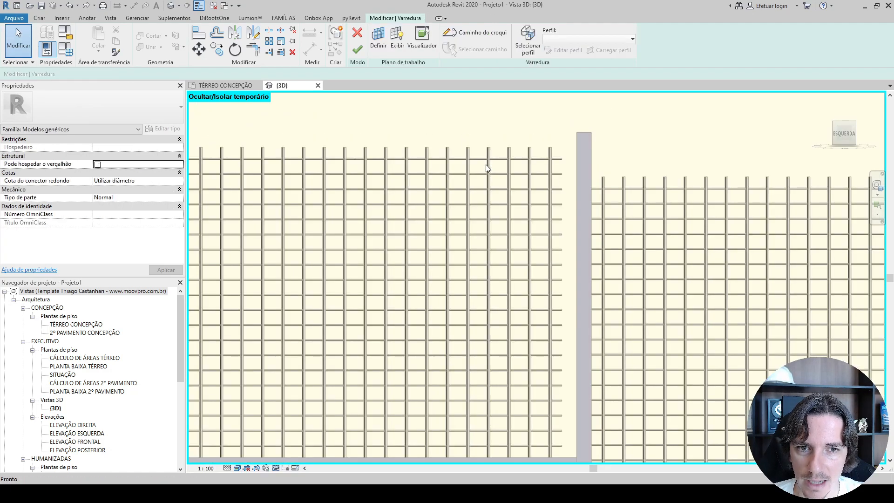
{"action": "key", "text": "ctrl+z"}
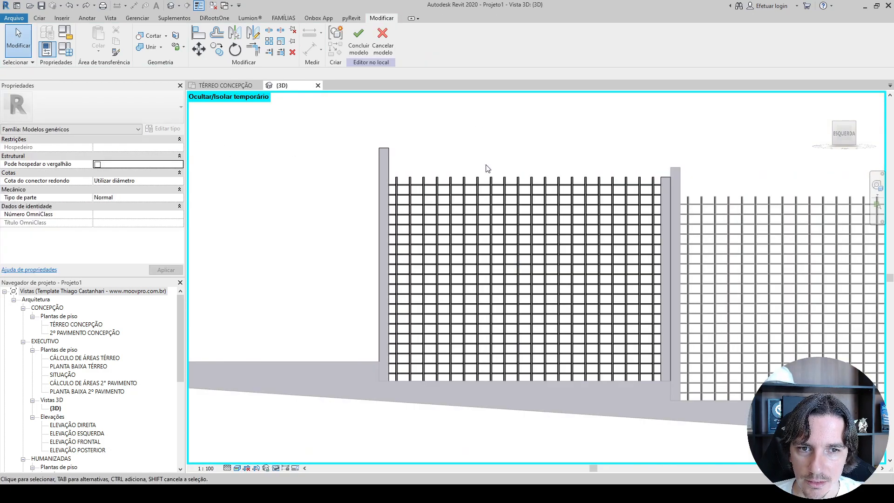
Edit the post extrusion sketch, removing the post beside the lower neighbouring panel, and finish the extrusion
{"action": "left_click", "coordinate": [666, 186]}
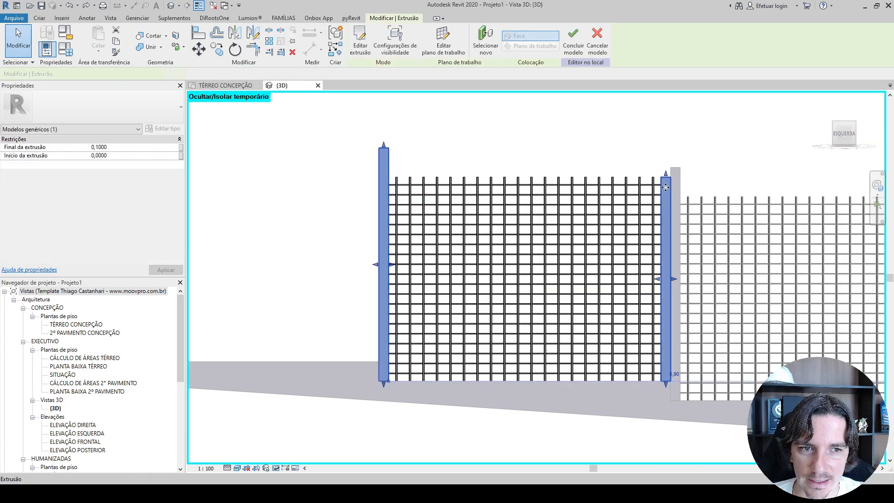
{"action": "left_click_drag", "start_coordinate": [599, 138], "coordinate": [739, 437]}
{"action": "key", "text": "Delete"}
{"action": "left_click", "coordinate": [357, 49]}
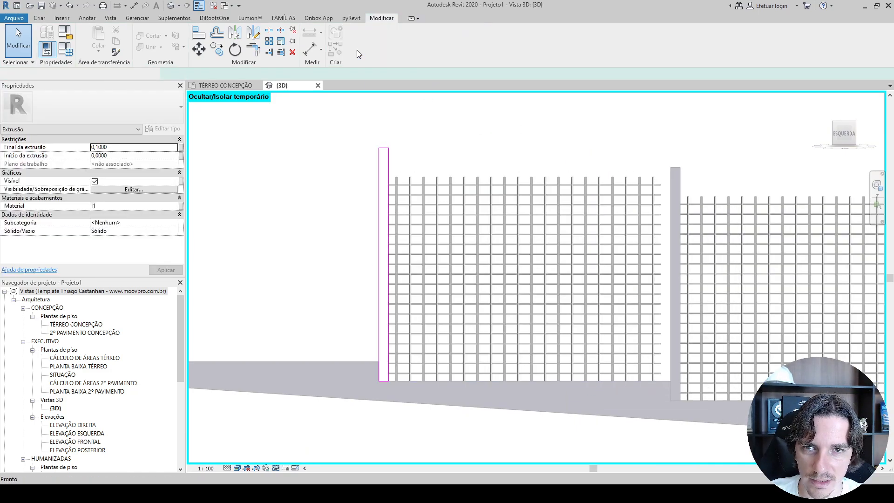
{"action": "left_click", "coordinate": [499, 116]}
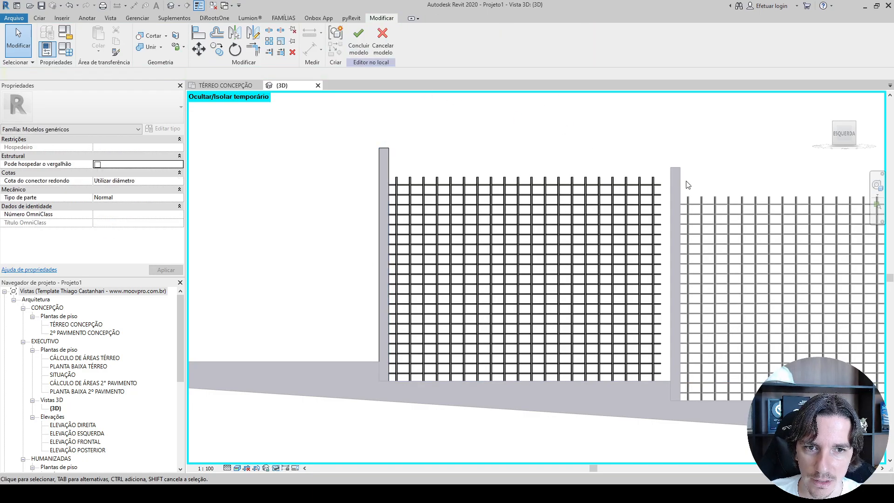
Edit the rail array group, extending the top rail's sweep path to the face of the neighbouring panel's post
{"action": "scroll", "coordinate": [680, 181], "scroll_direction": "up", "scroll_amount": 3}
{"action": "left_click", "coordinate": [641, 186]}
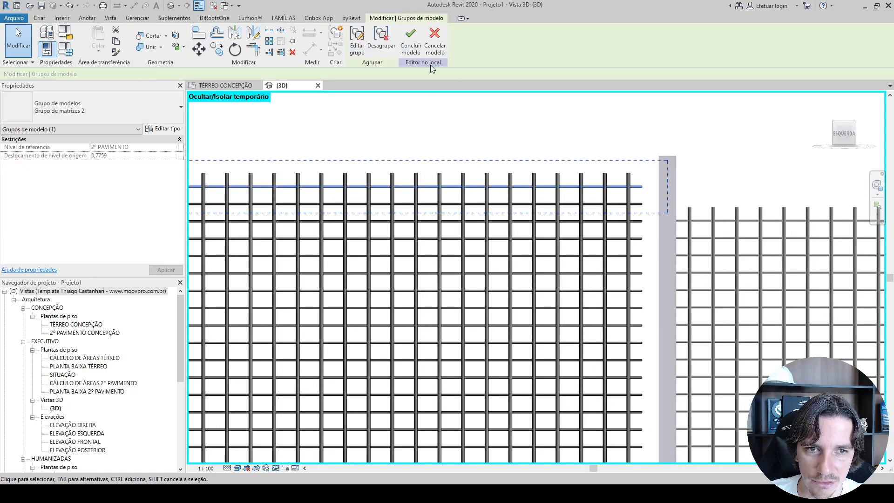
{"action": "left_click", "coordinate": [364, 52]}
{"action": "left_click", "coordinate": [614, 187]}
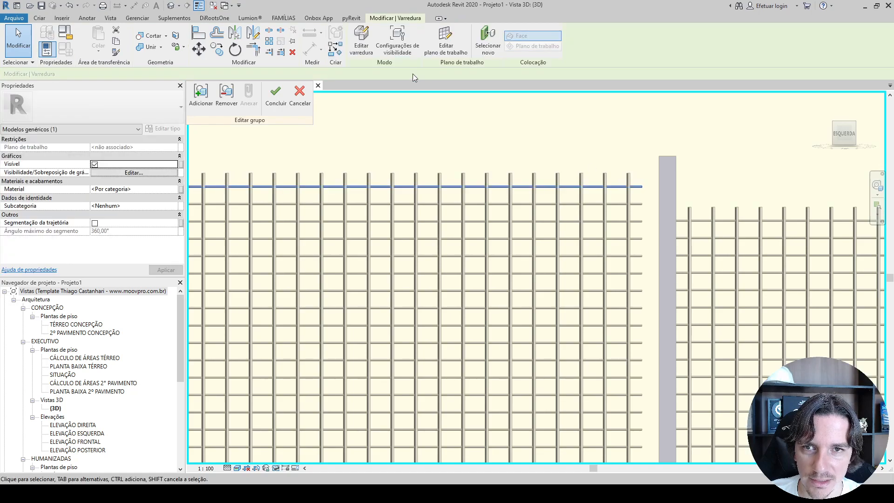
{"action": "left_click", "coordinate": [363, 48]}
{"action": "left_click", "coordinate": [468, 35]}
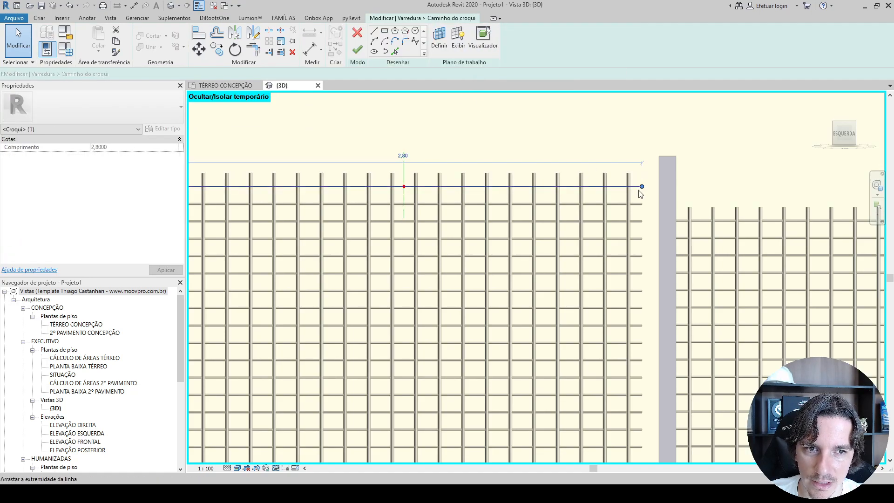
{"action": "scroll", "coordinate": [640, 191], "scroll_direction": "up", "scroll_amount": 2}
{"action": "left_click_drag", "start_coordinate": [643, 185], "coordinate": [675, 184]}
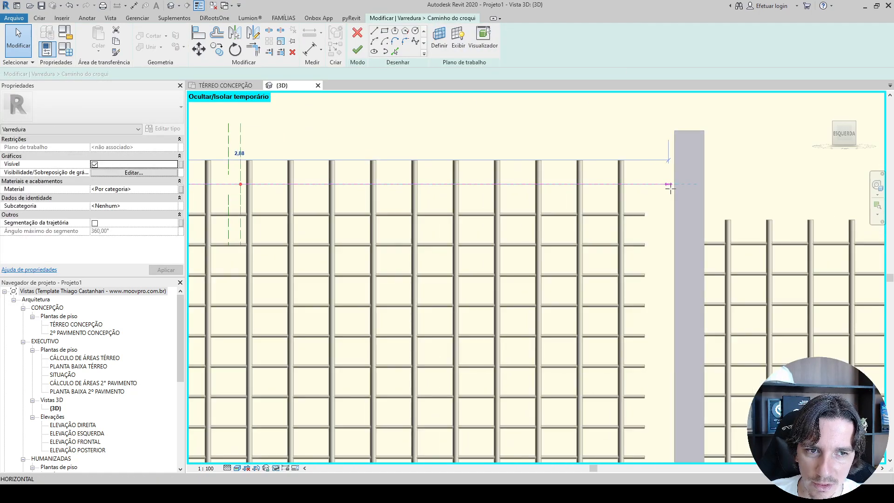
{"action": "left_click", "coordinate": [357, 50]}
{"action": "left_click", "coordinate": [357, 49]}
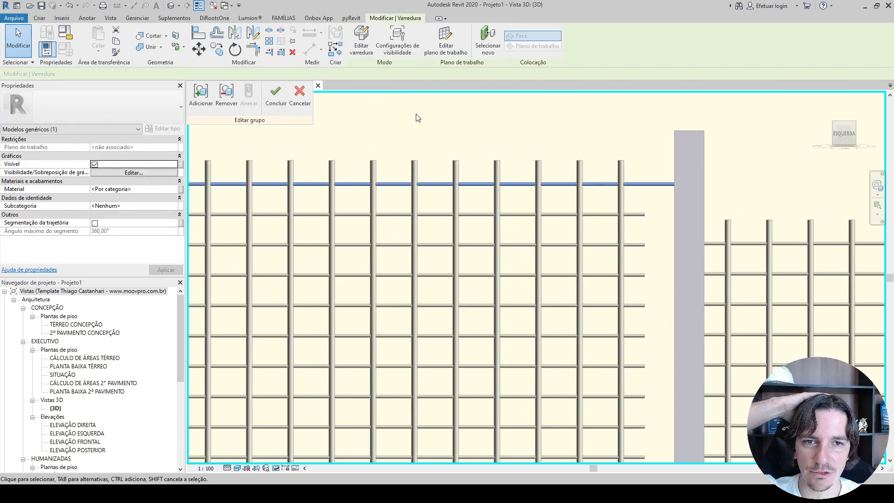
{"action": "left_click", "coordinate": [276, 95]}
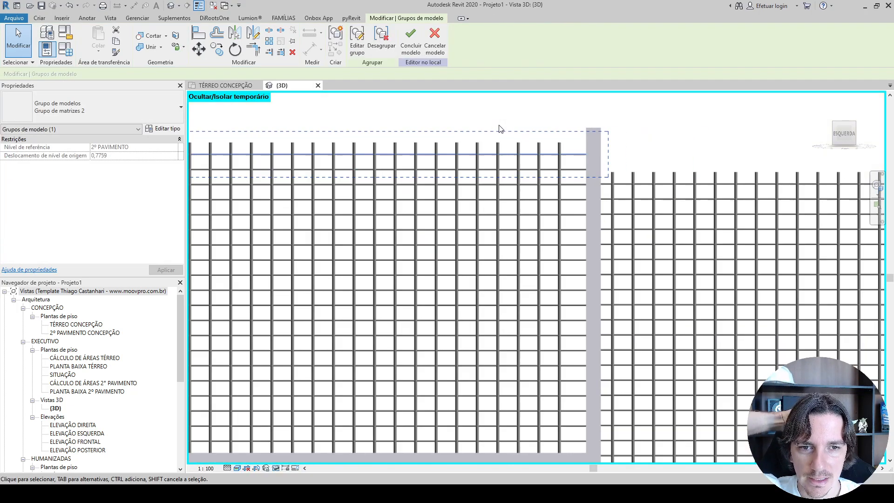
Move the last vertical bar of the panel horizontally about 9 cm towards the neighbouring post
{"action": "left_click", "coordinate": [561, 142]}
{"action": "scroll", "coordinate": [563, 141], "scroll_direction": "down", "scroll_amount": 4}
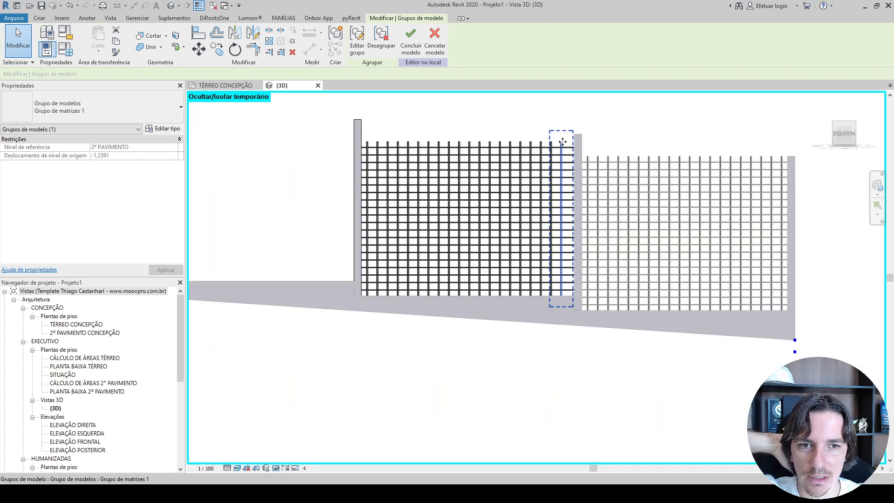
{"action": "scroll", "coordinate": [564, 143], "scroll_direction": "up", "scroll_amount": 4}
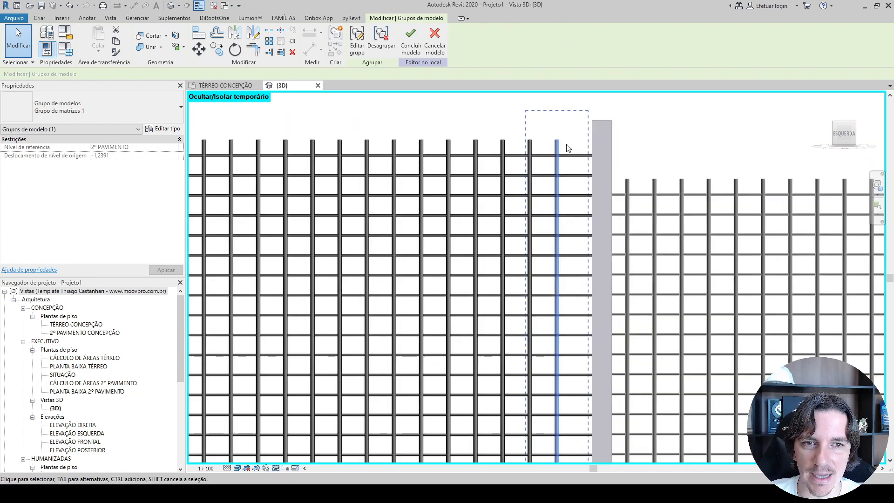
{"action": "key", "text": "m"}
{"action": "key", "text": "v"}
{"action": "scroll", "coordinate": [565, 145], "scroll_direction": "up", "scroll_amount": 3}
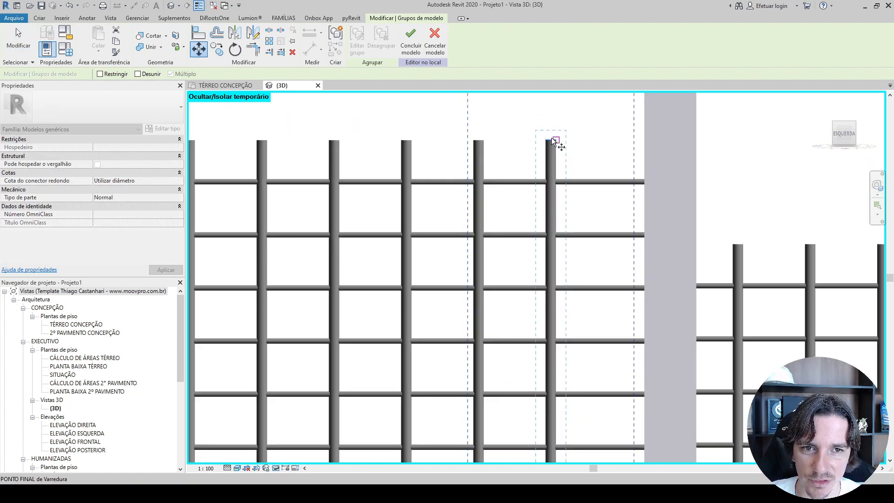
{"action": "left_click", "coordinate": [551, 139]}
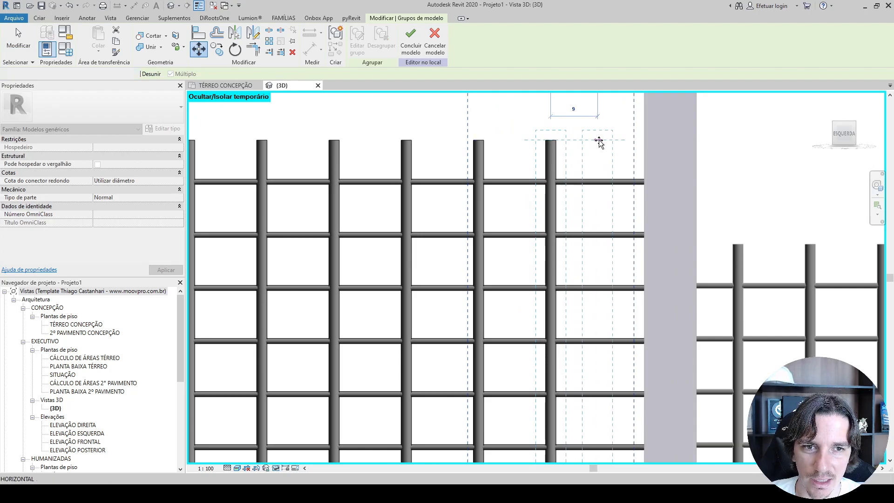
{"action": "left_click", "coordinate": [599, 142]}
{"action": "scroll", "coordinate": [597, 140], "scroll_direction": "down", "scroll_amount": 5}
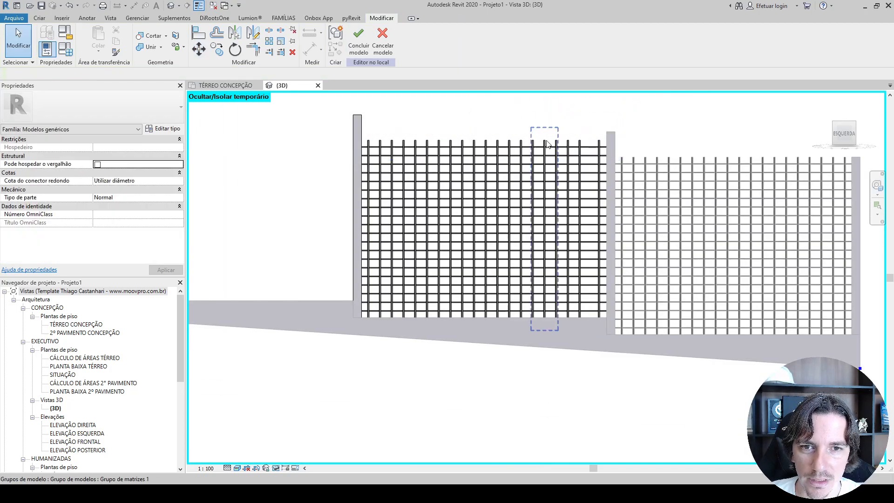
Delete all the panel's other vertical bars and ungroup the moved bar beside the neighbouring post
{"action": "left_click", "coordinate": [580, 143]}
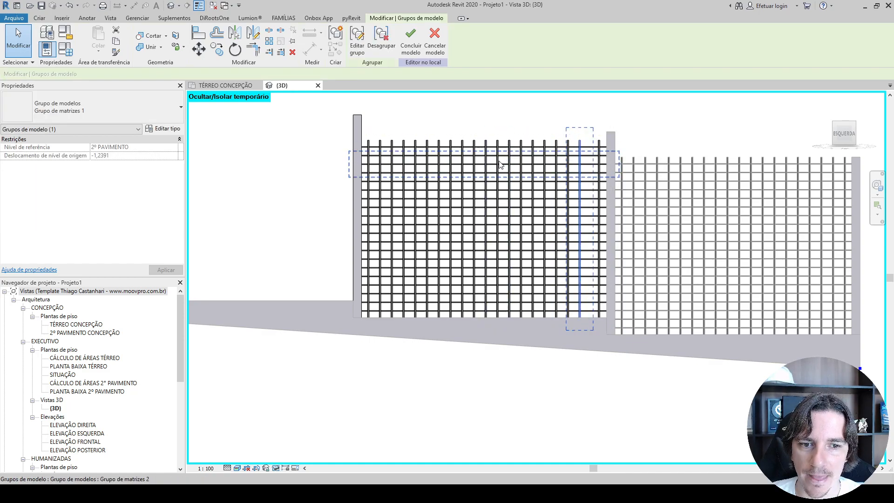
{"action": "left_click_drag", "start_coordinate": [339, 131], "coordinate": [587, 390]}
{"action": "key", "text": "Delete"}
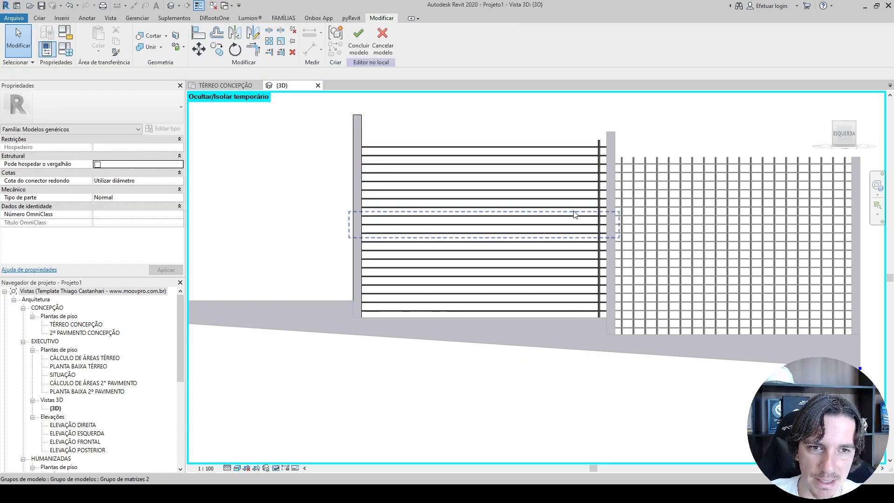
{"action": "scroll", "coordinate": [575, 241], "scroll_direction": "up", "scroll_amount": 3}
{"action": "left_click", "coordinate": [609, 125]}
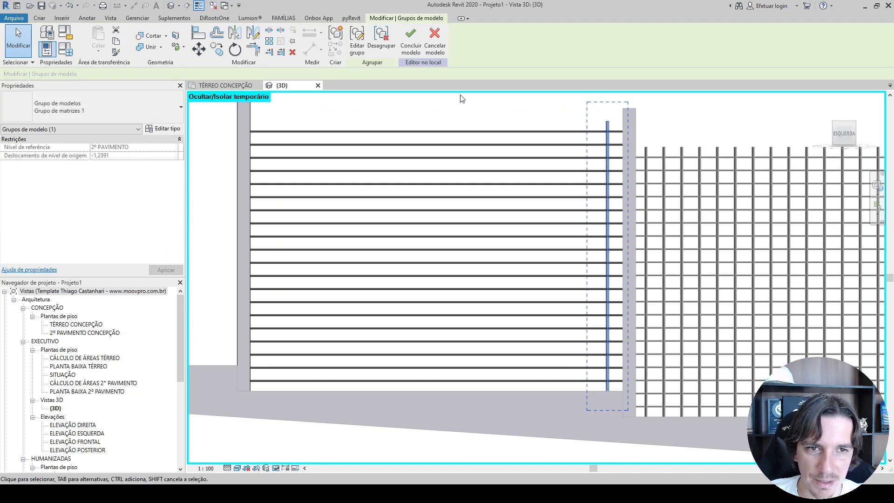
{"action": "left_click", "coordinate": [381, 50]}
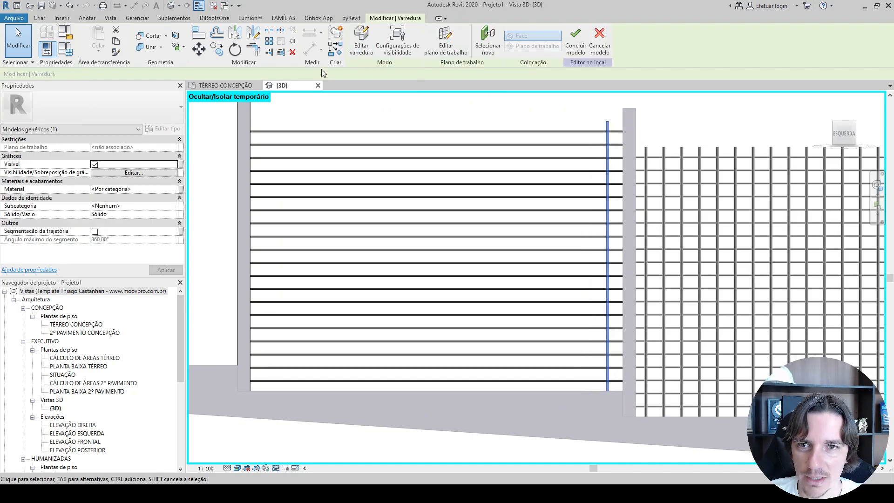
Array the vertical bar horizontally across the panel to its far post as 20 grouped bars, spaced to the last, and finish the in-place model
{"action": "left_click", "coordinate": [270, 45]}
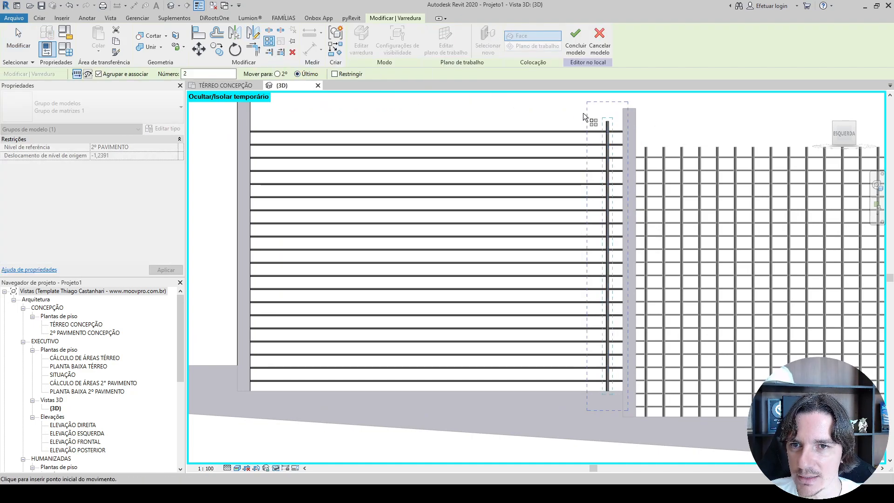
{"action": "scroll", "coordinate": [604, 113], "scroll_direction": "up", "scroll_amount": 2}
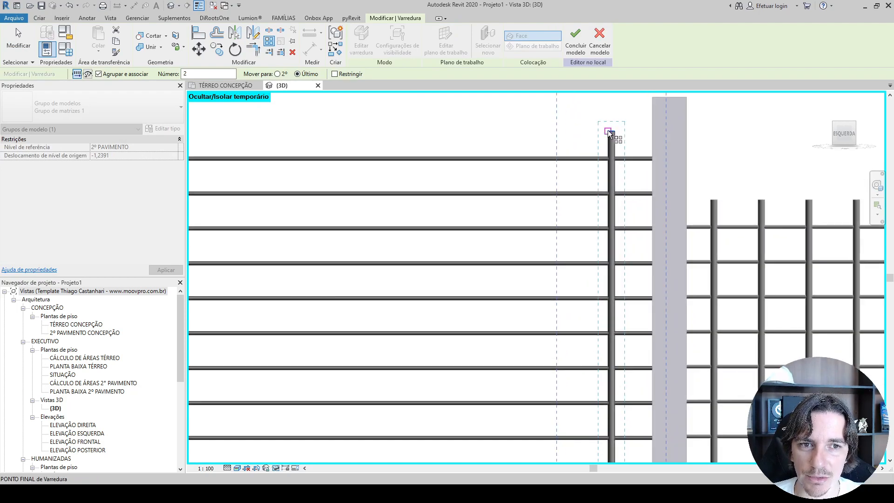
{"action": "scroll", "coordinate": [610, 129], "scroll_direction": "up", "scroll_amount": 1}
{"action": "left_click", "coordinate": [610, 130]}
{"action": "scroll", "coordinate": [610, 130], "scroll_direction": "down", "scroll_amount": 5}
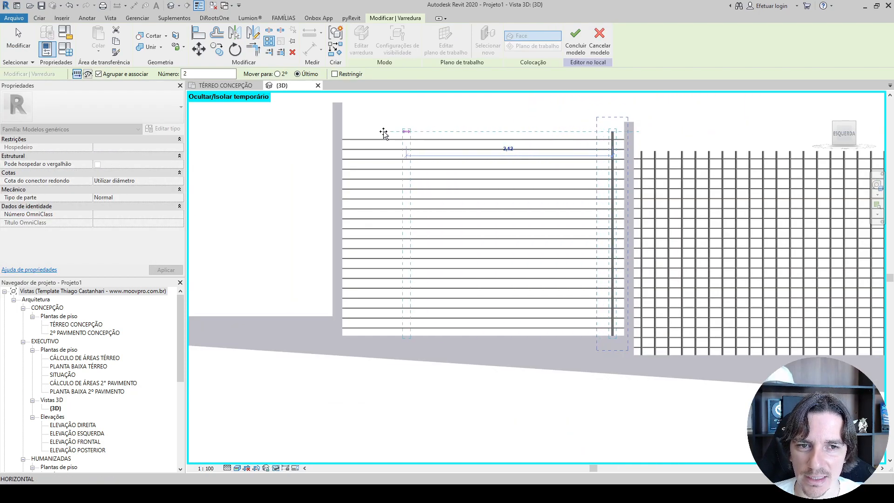
{"action": "left_click", "coordinate": [350, 134]}
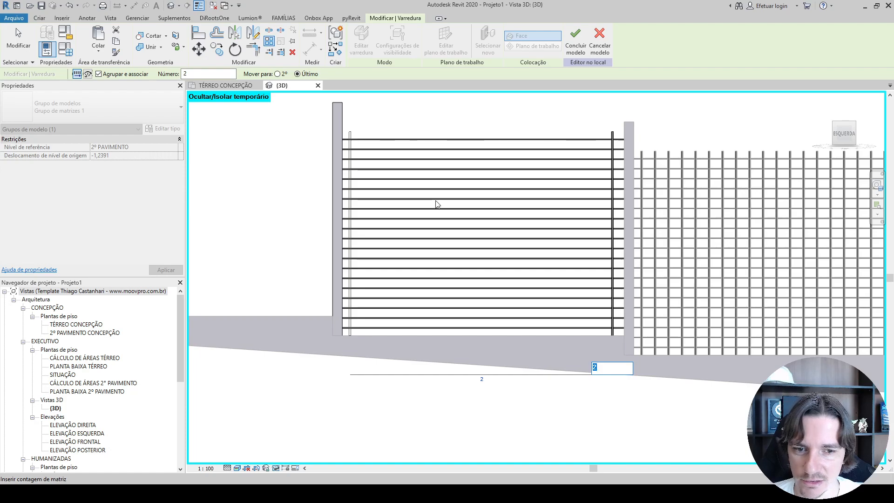
{"action": "key", "text": "Return"}
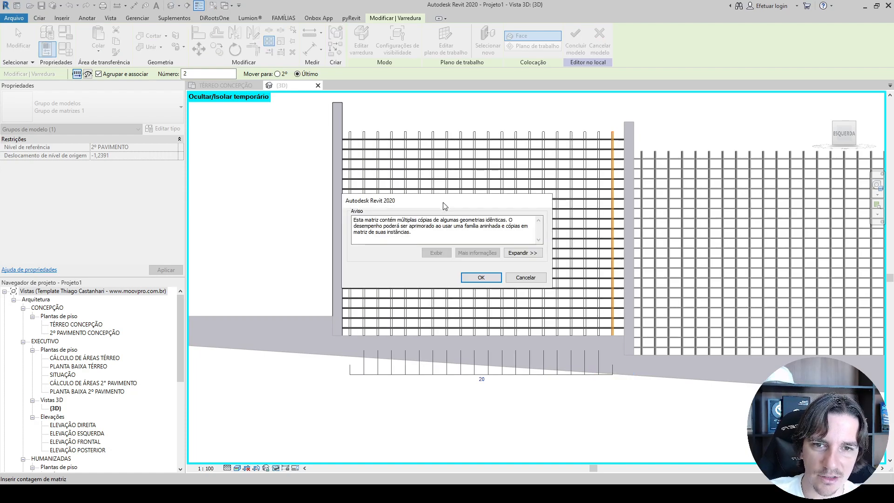
{"action": "left_click", "coordinate": [481, 276]}
{"action": "left_click", "coordinate": [509, 112]}
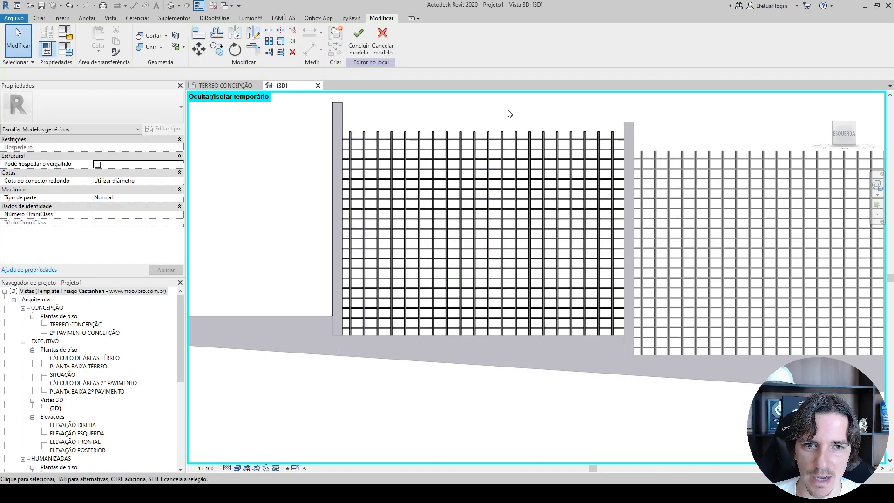
{"action": "left_click", "coordinate": [351, 45]}
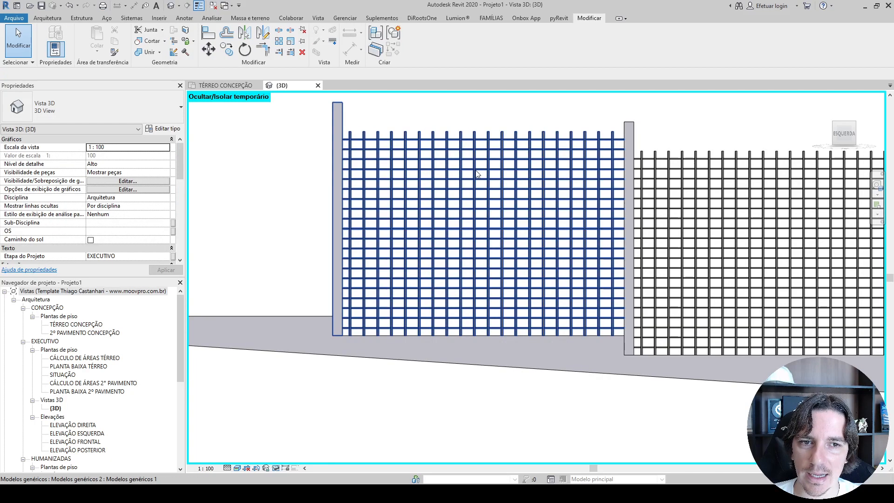
Copy the finished fence panel in multiple mode from its lower corner at the shared post to six successive higher wall step corners
{"action": "left_click", "coordinate": [476, 171]}
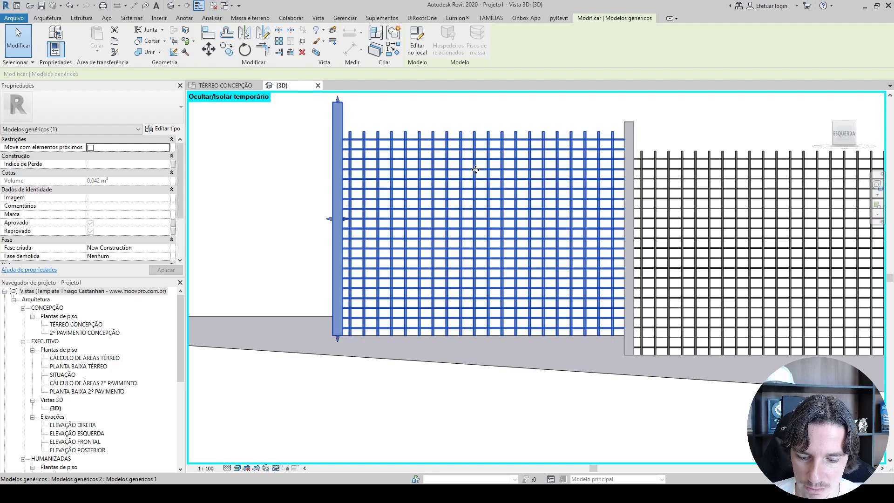
{"action": "key", "text": "o"}
{"action": "scroll", "coordinate": [618, 339], "scroll_direction": "up", "scroll_amount": 5}
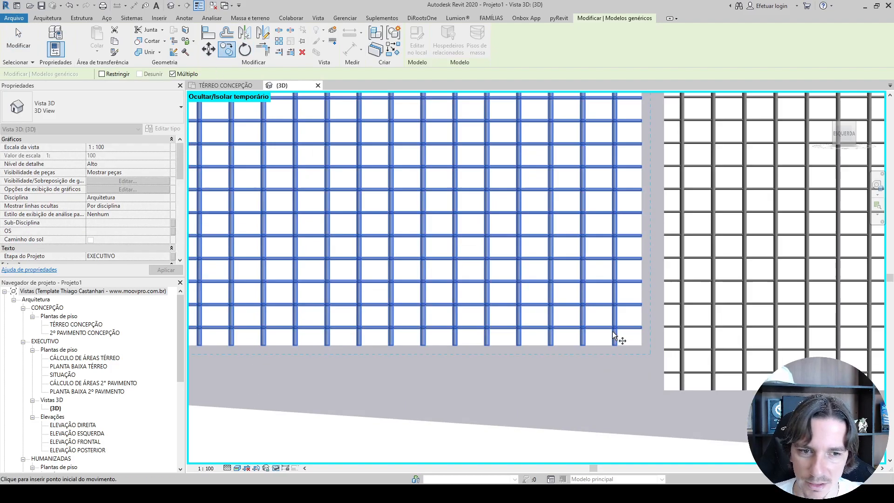
{"action": "left_click", "coordinate": [649, 346]}
{"action": "scroll", "coordinate": [649, 347], "scroll_direction": "down", "scroll_amount": 6}
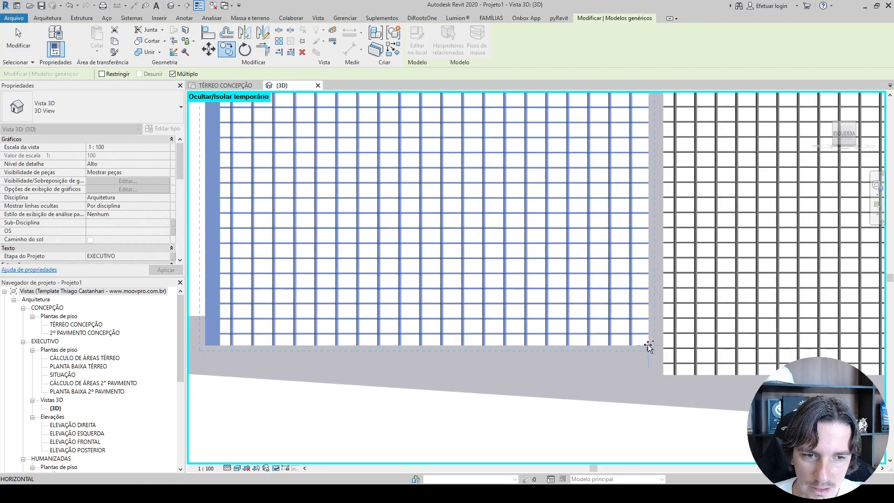
{"action": "middle_click_drag", "start_coordinate": [224, 303], "coordinate": [373, 302]}
{"action": "scroll", "coordinate": [373, 302], "scroll_direction": "down", "scroll_amount": 1}
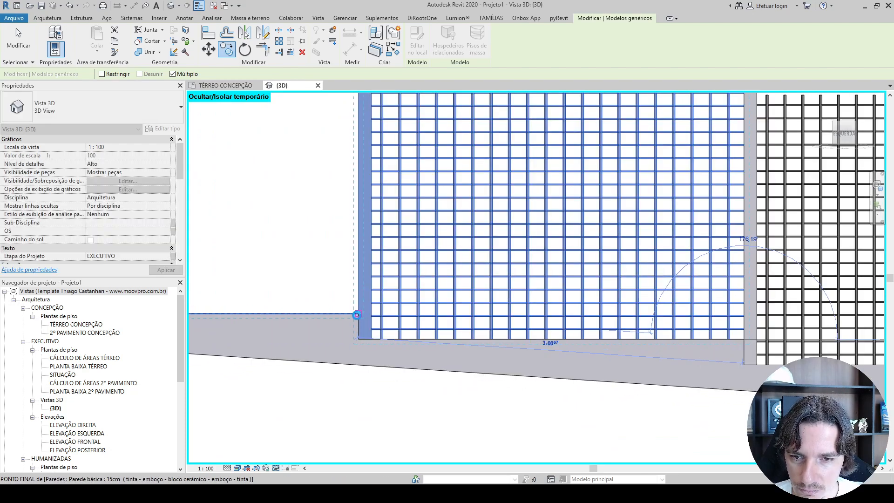
{"action": "scroll", "coordinate": [326, 287], "scroll_direction": "down", "scroll_amount": 3}
{"action": "scroll", "coordinate": [335, 303], "scroll_direction": "up", "scroll_amount": 4}
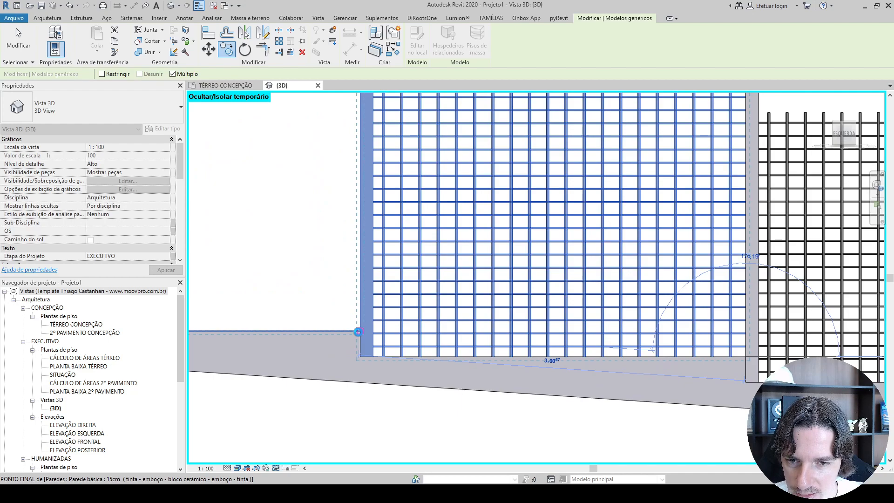
{"action": "middle_click_drag", "start_coordinate": [320, 292], "coordinate": [790, 298]}
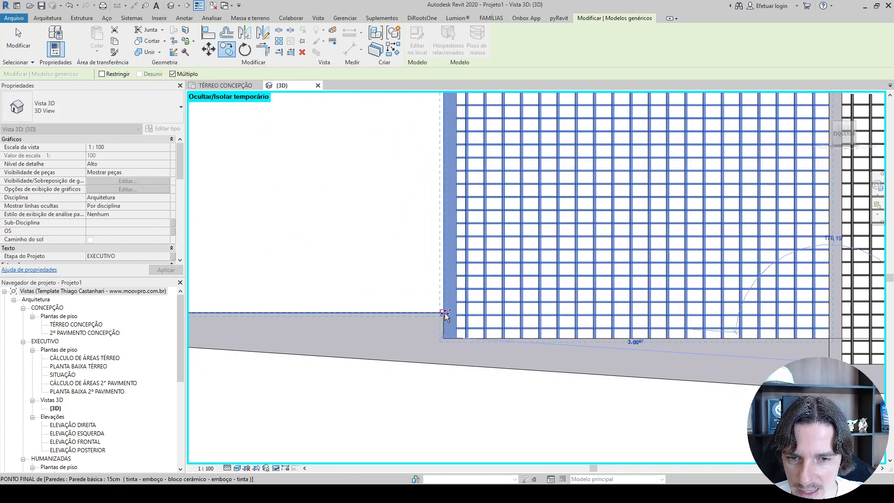
{"action": "scroll", "coordinate": [441, 304], "scroll_direction": "down", "scroll_amount": 2}
{"action": "middle_click_drag", "start_coordinate": [425, 276], "coordinate": [571, 287]}
{"action": "scroll", "coordinate": [393, 290], "scroll_direction": "up", "scroll_amount": 3}
{"action": "scroll", "coordinate": [395, 315], "scroll_direction": "up", "scroll_amount": 1}
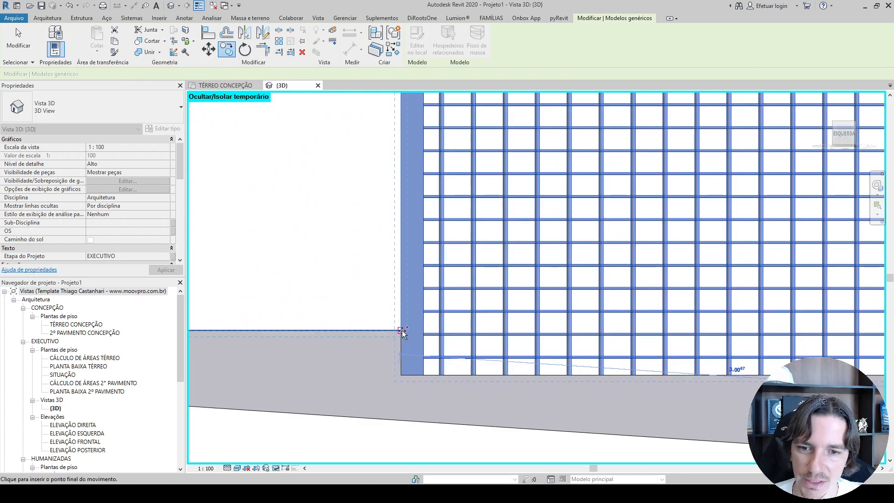
{"action": "scroll", "coordinate": [404, 332], "scroll_direction": "down", "scroll_amount": 3}
{"action": "middle_click_drag", "start_coordinate": [374, 317], "coordinate": [719, 303]}
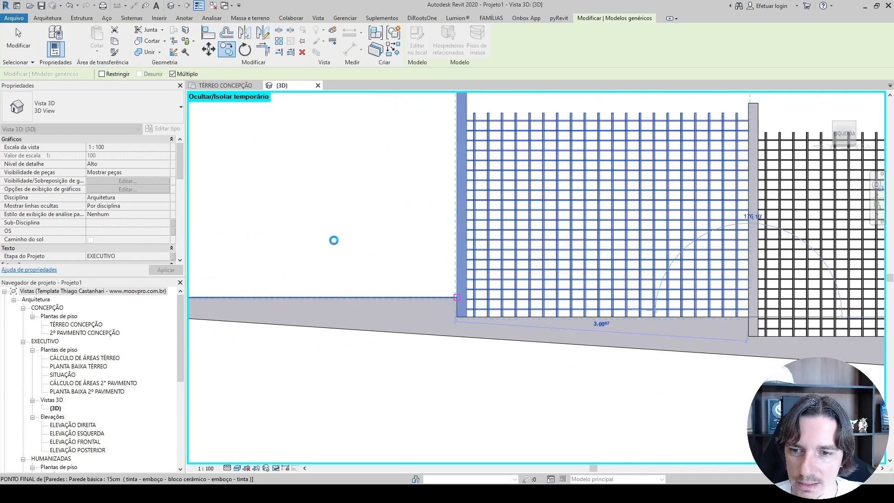
{"action": "middle_click_drag", "start_coordinate": [334, 249], "coordinate": [661, 273]}
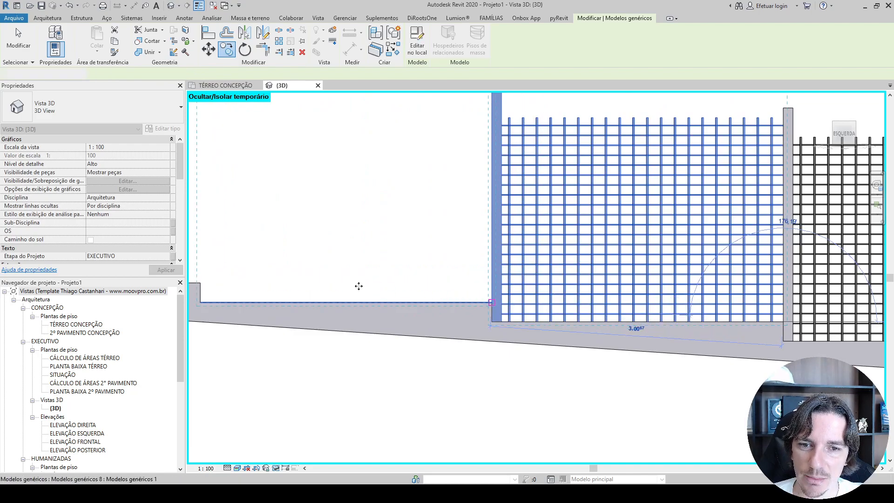
{"action": "key", "text": "Escape"}
{"action": "key", "text": "Escape"}
Inspect the copied panels along the stepped wall and reset the temporary hide/isolate to bring back the surrounding site
{"action": "scroll", "coordinate": [385, 277], "scroll_direction": "down", "scroll_amount": 6}
{"action": "middle_click_drag", "start_coordinate": [455, 342], "coordinate": [685, 315], "text": "shift"}
{"action": "middle_click_drag", "start_coordinate": [615, 272], "coordinate": [712, 187]}
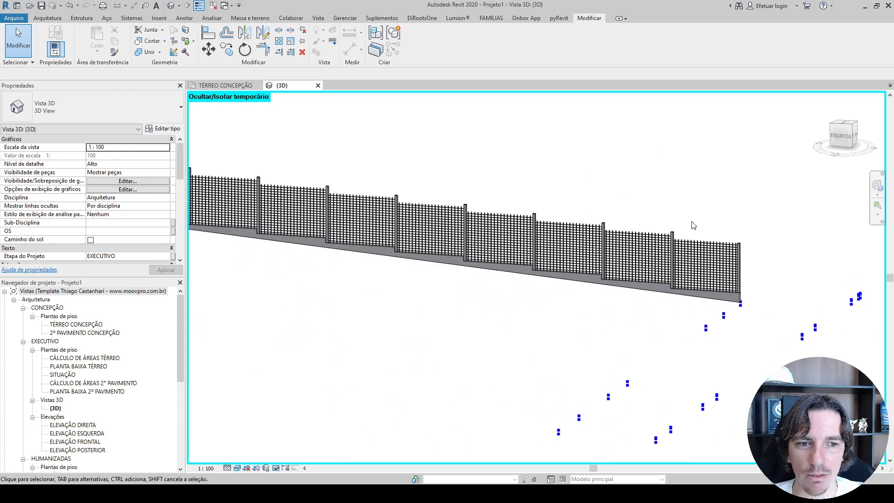
{"action": "scroll", "coordinate": [638, 253], "scroll_direction": "up", "scroll_amount": 5}
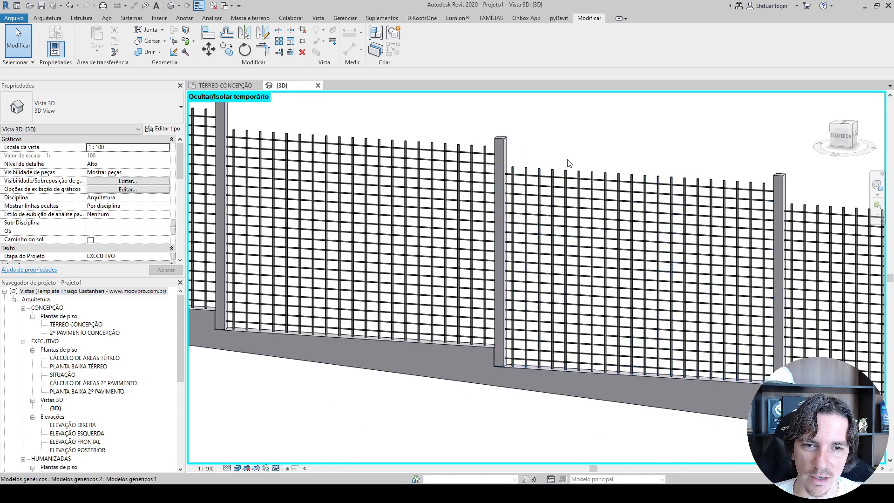
{"action": "scroll", "coordinate": [564, 174], "scroll_direction": "down", "scroll_amount": 8}
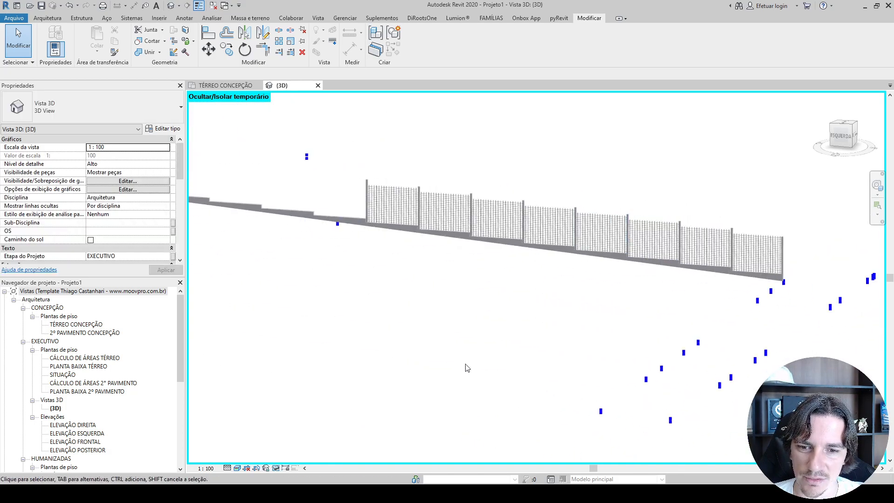
{"action": "left_click", "coordinate": [281, 469]}
{"action": "left_click", "coordinate": [286, 458]}
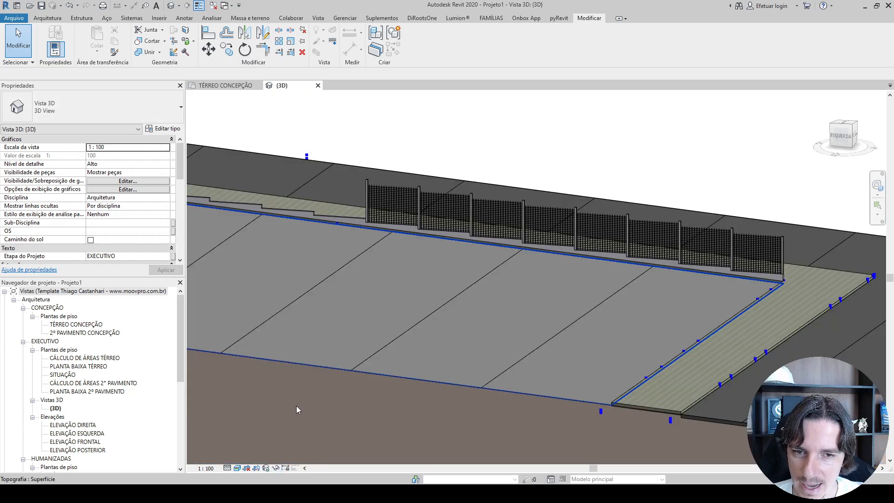
{"action": "middle_click_drag", "start_coordinate": [437, 313], "coordinate": [583, 323], "text": "shift"}
{"action": "middle_click_drag", "start_coordinate": [472, 327], "coordinate": [565, 381]}
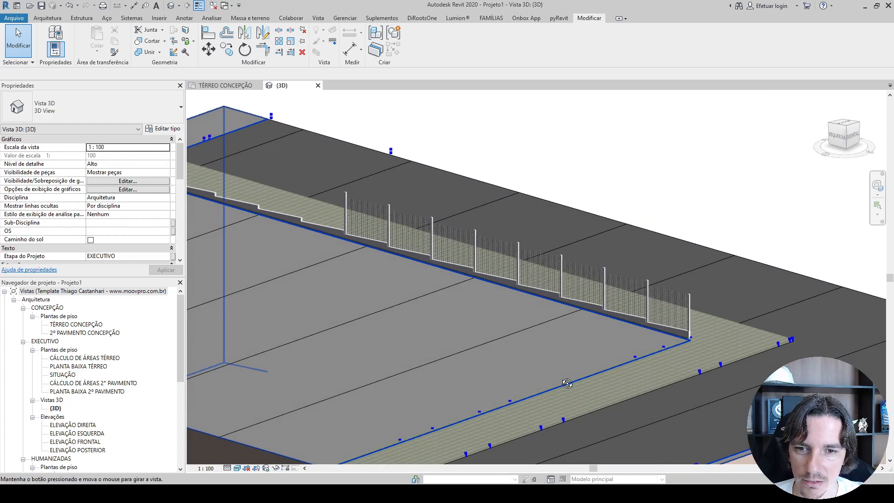
{"action": "scroll", "coordinate": [558, 351], "scroll_direction": "up", "scroll_amount": 1}
{"action": "scroll", "coordinate": [558, 351], "scroll_direction": "up", "scroll_amount": 1}
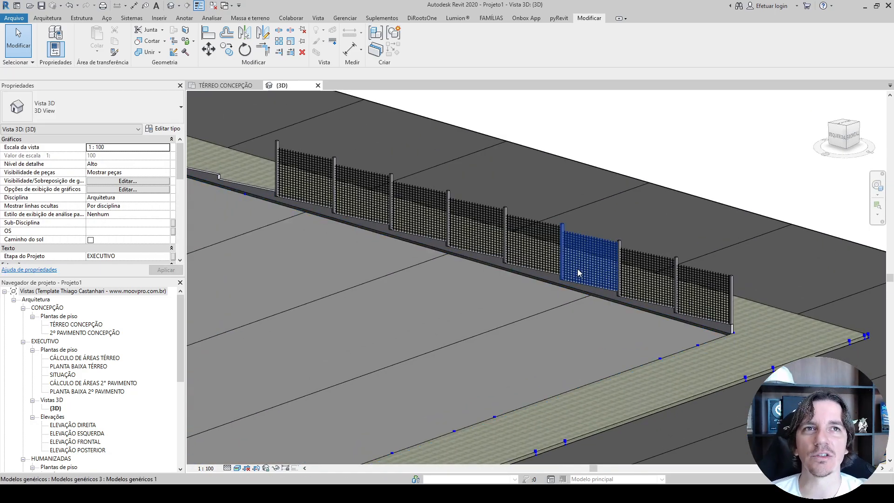